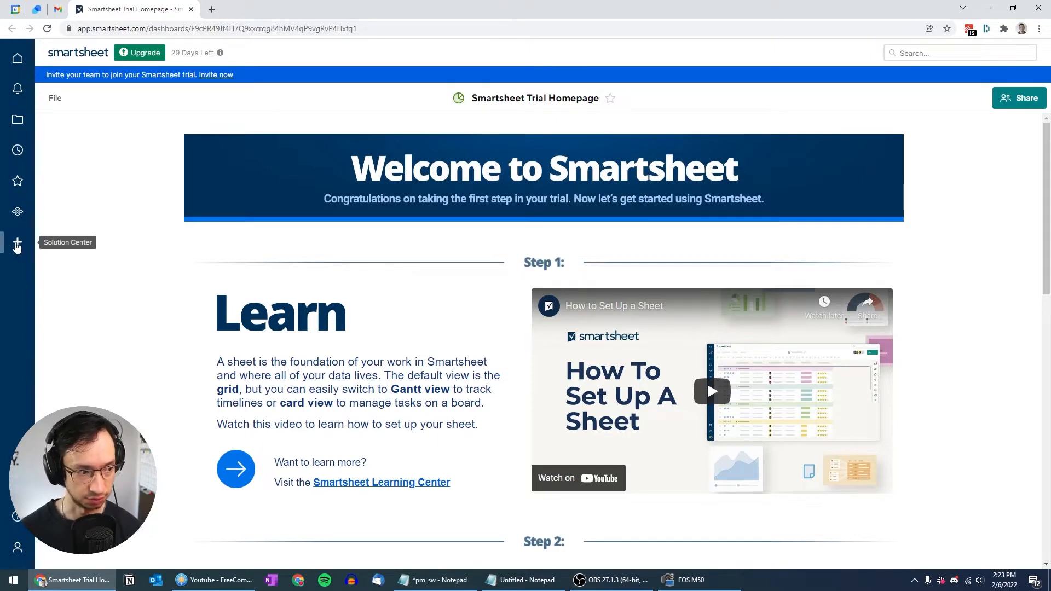
Step: Create a new blank Grid sheet called 'Project A' from the Solution Center
click(18, 245)
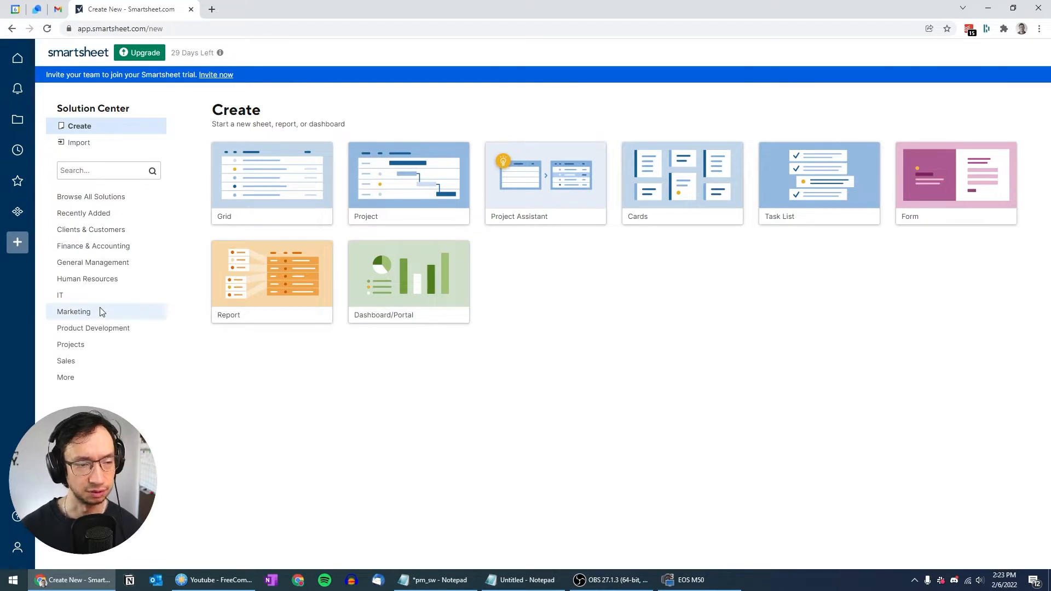
click(269, 179)
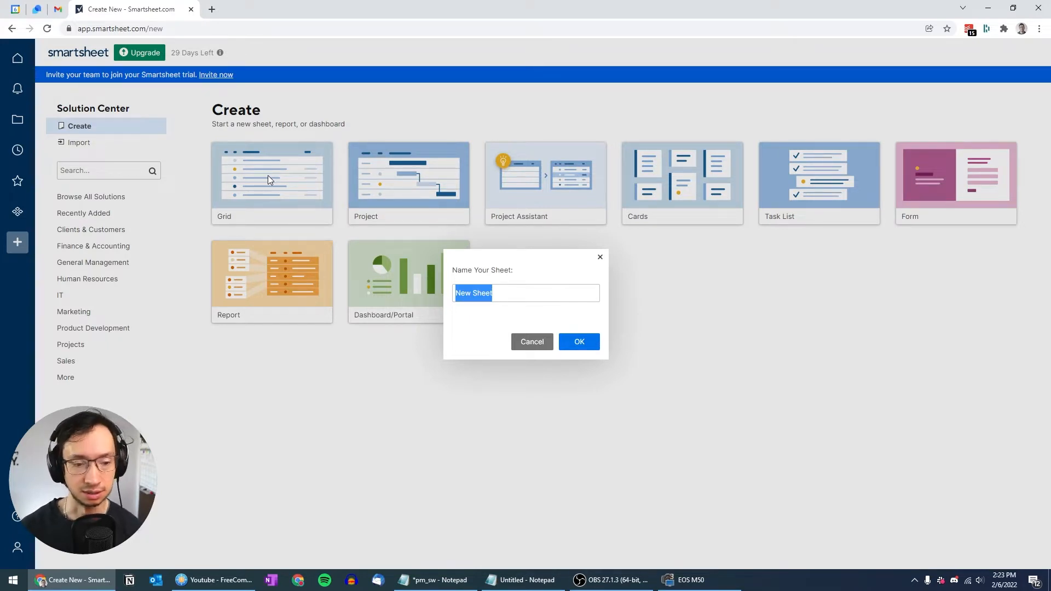
text(Project A)
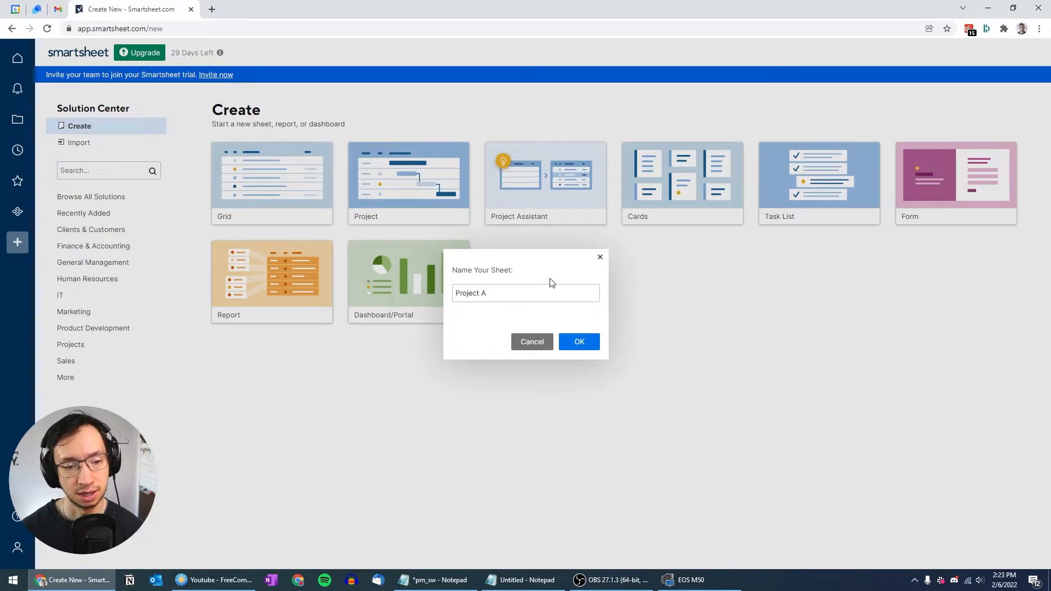
click(573, 341)
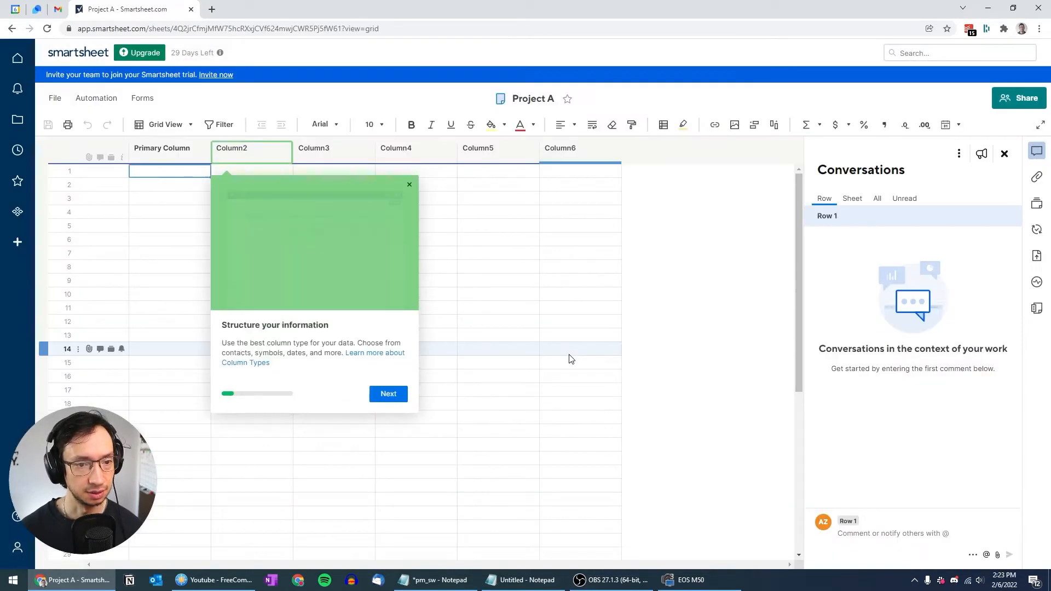
Step: Close the 'Structure your information' tour popup and select the Primary Column header
click(408, 184)
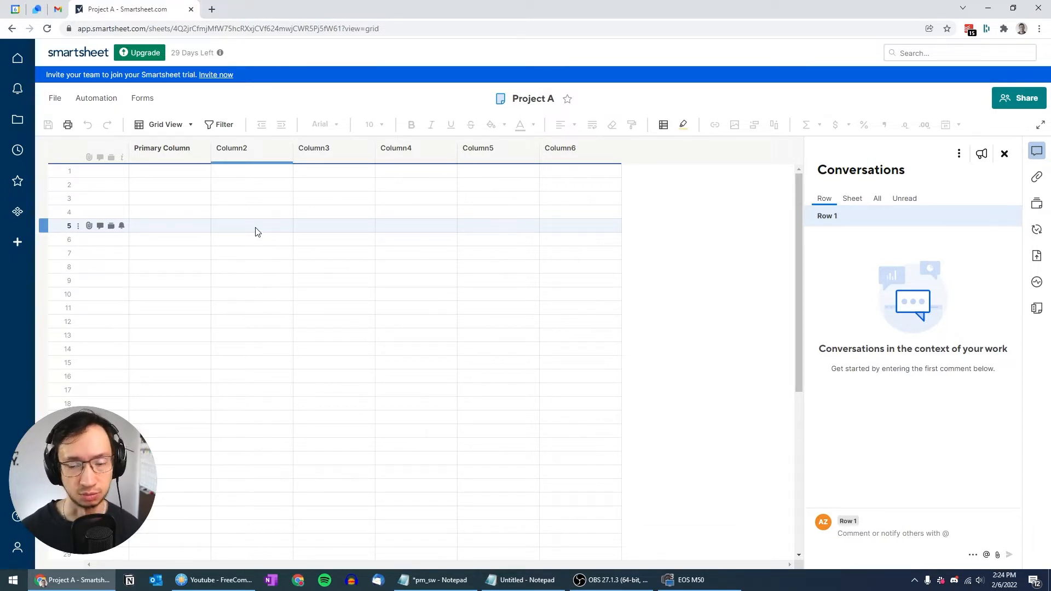
click(165, 158)
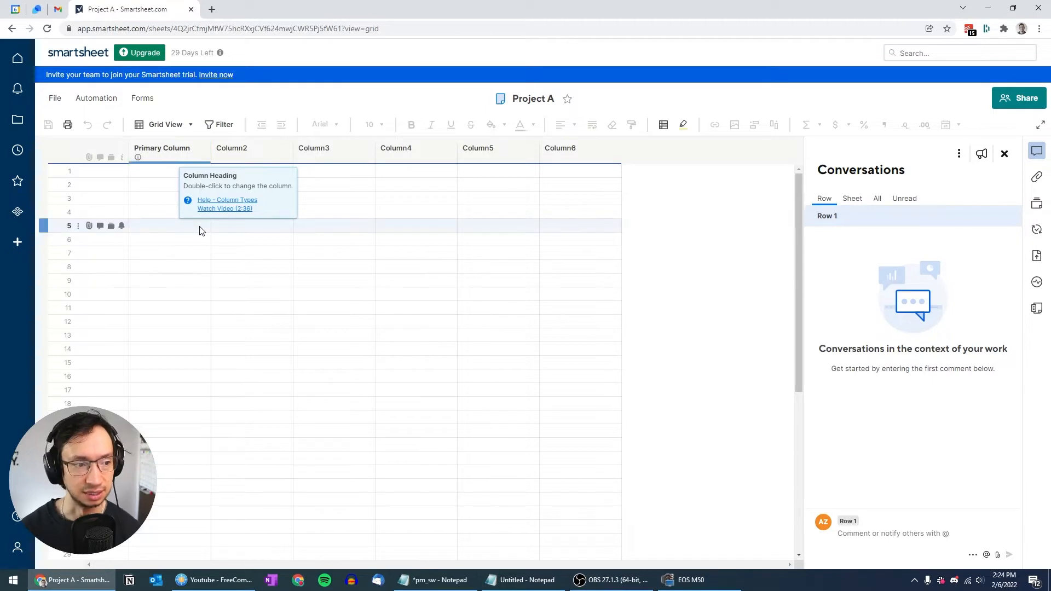
Step: Rename the Primary Column to 'Task'
double_click(160, 149)
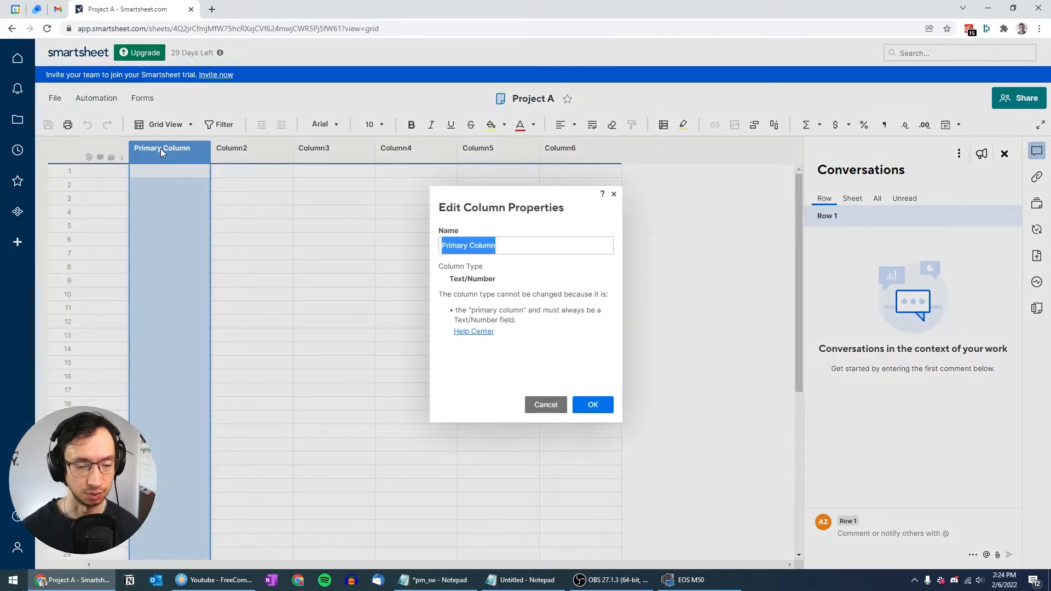
text(Task)
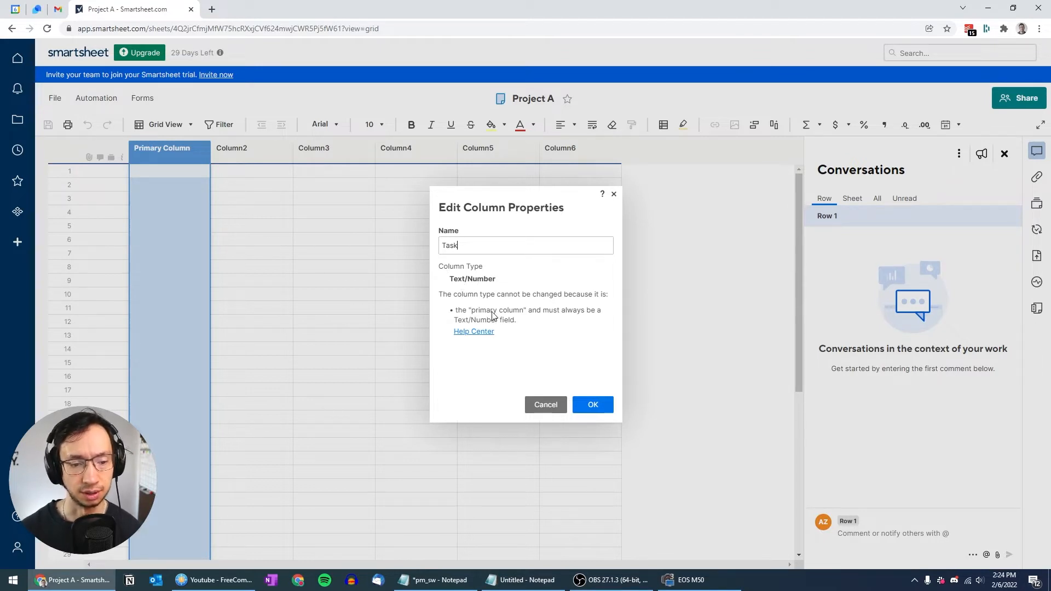
click(593, 405)
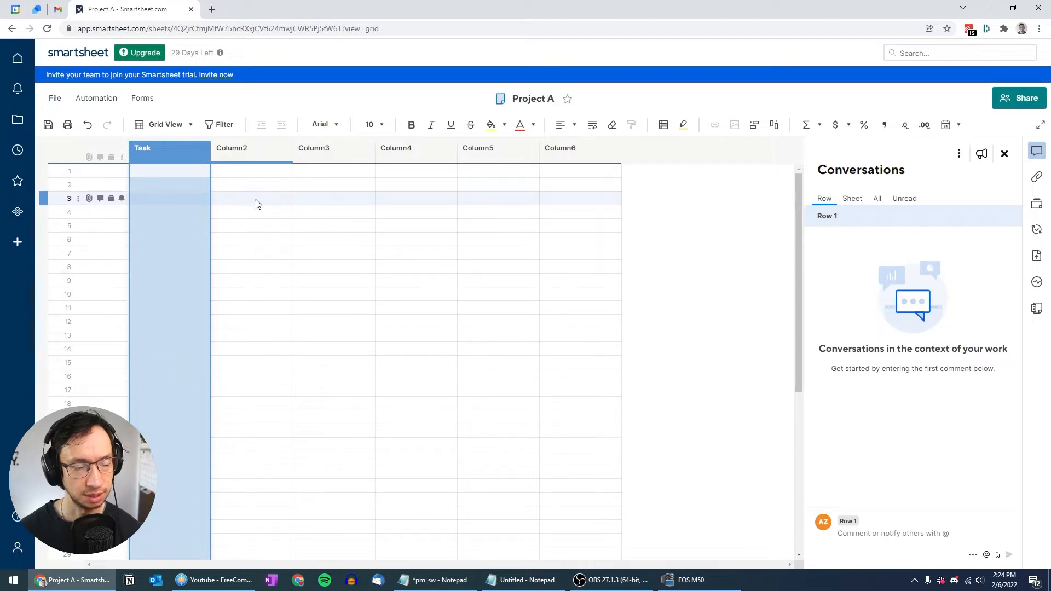
Step: Rename Column2 to 'Status' and make it a Dropdown (Single Select) column
click(247, 150)
double_click(247, 150)
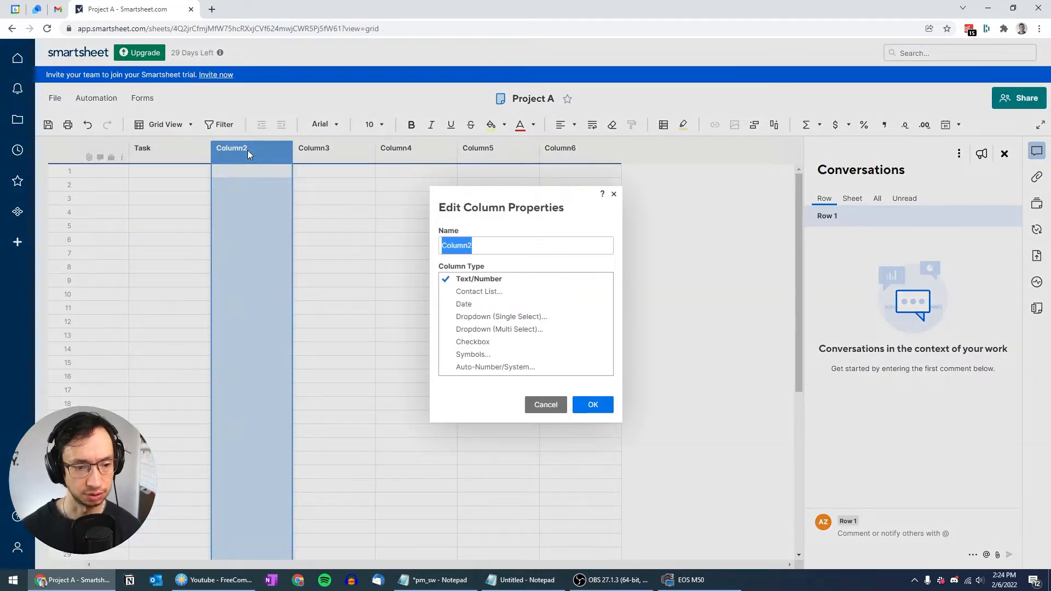
text(Status)
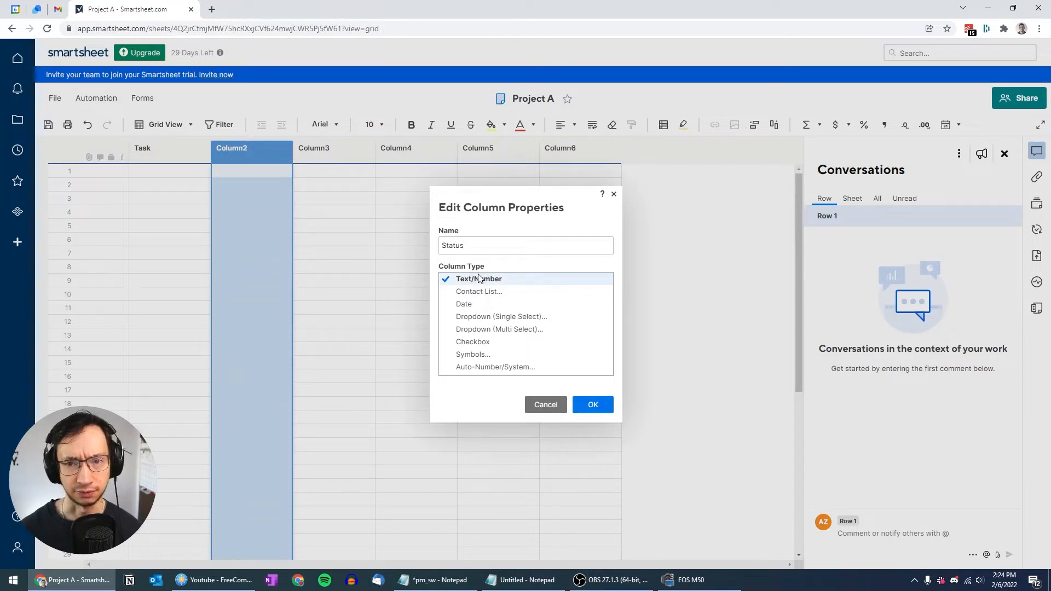
click(514, 317)
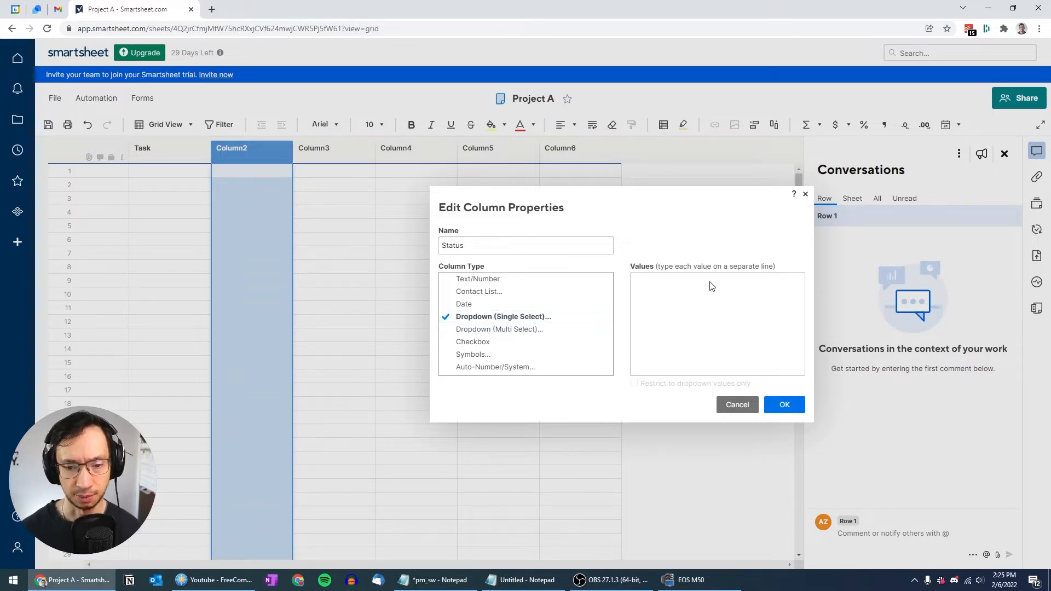
click(789, 410)
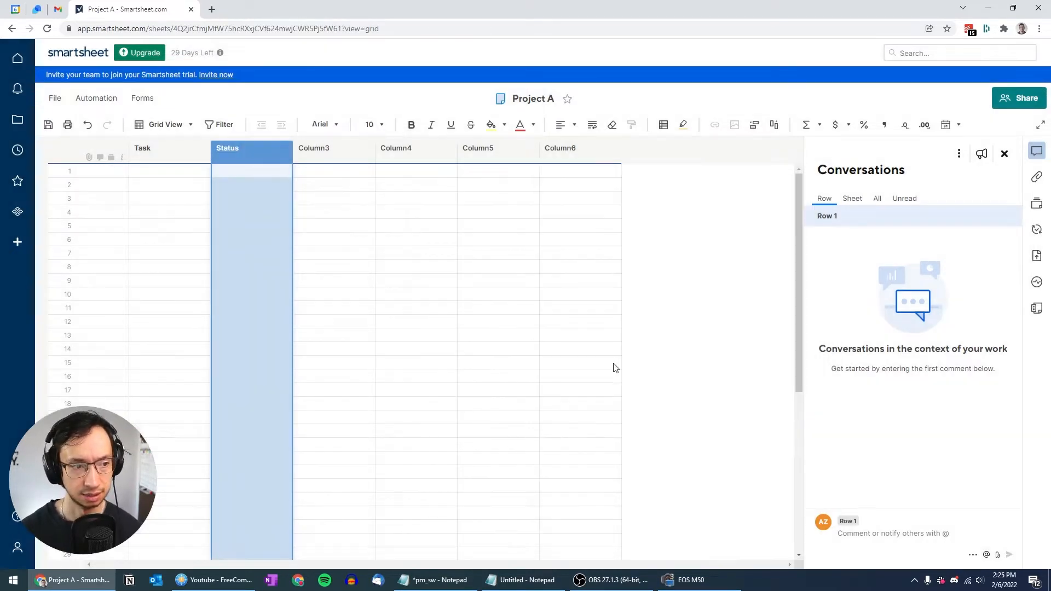
Step: Rename Column3 to 'Assignee' as a Contact List column
double_click(330, 152)
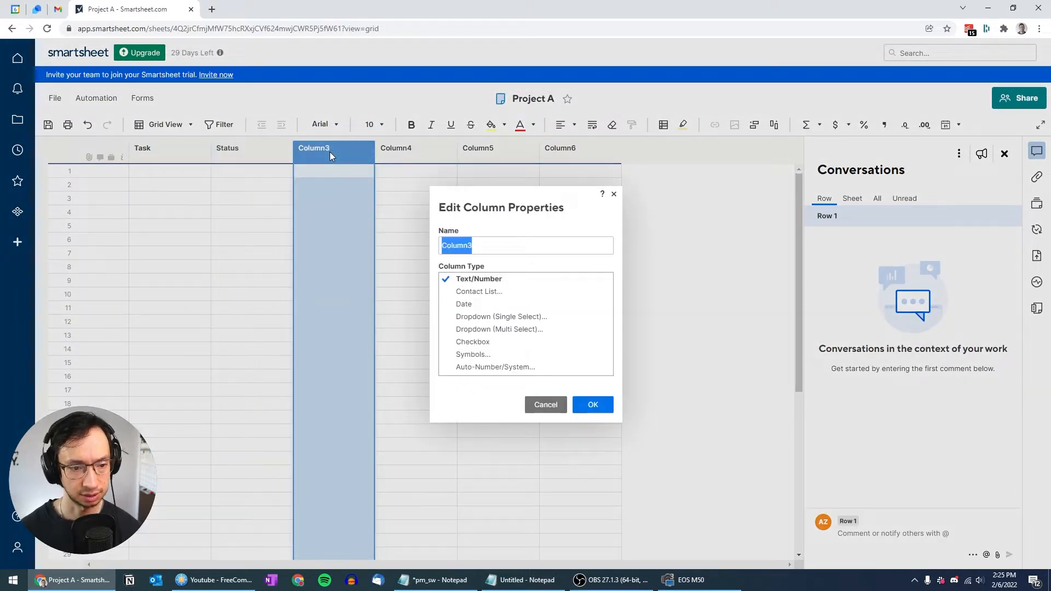
text(Assignee)
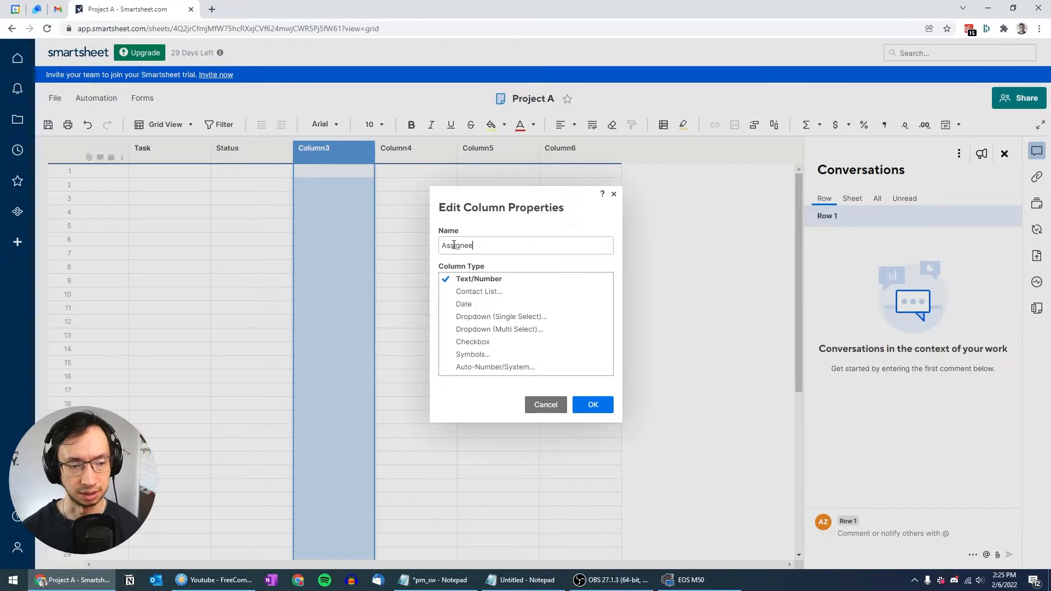
click(481, 292)
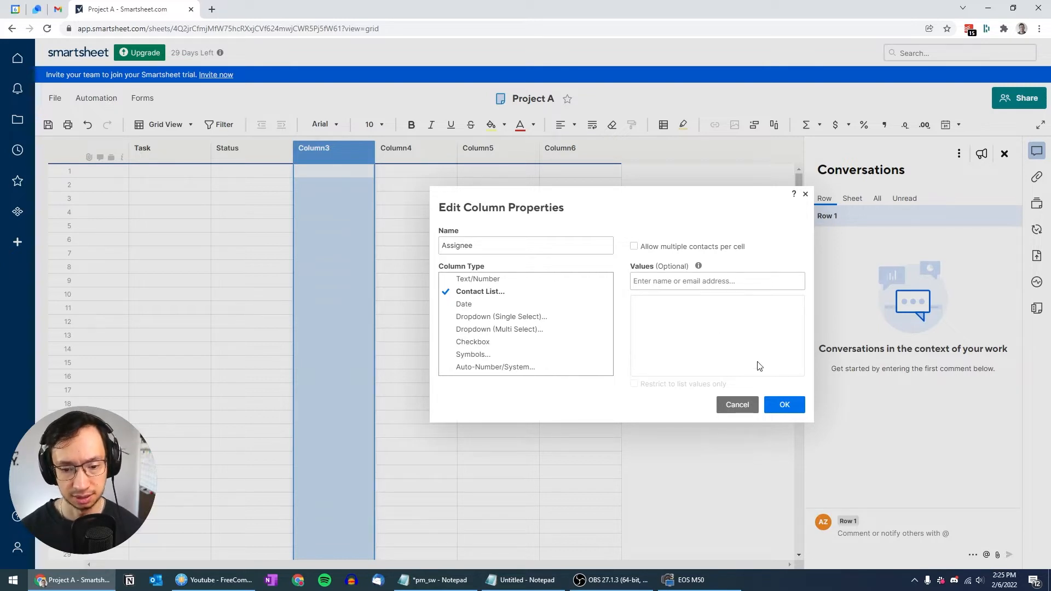
click(794, 405)
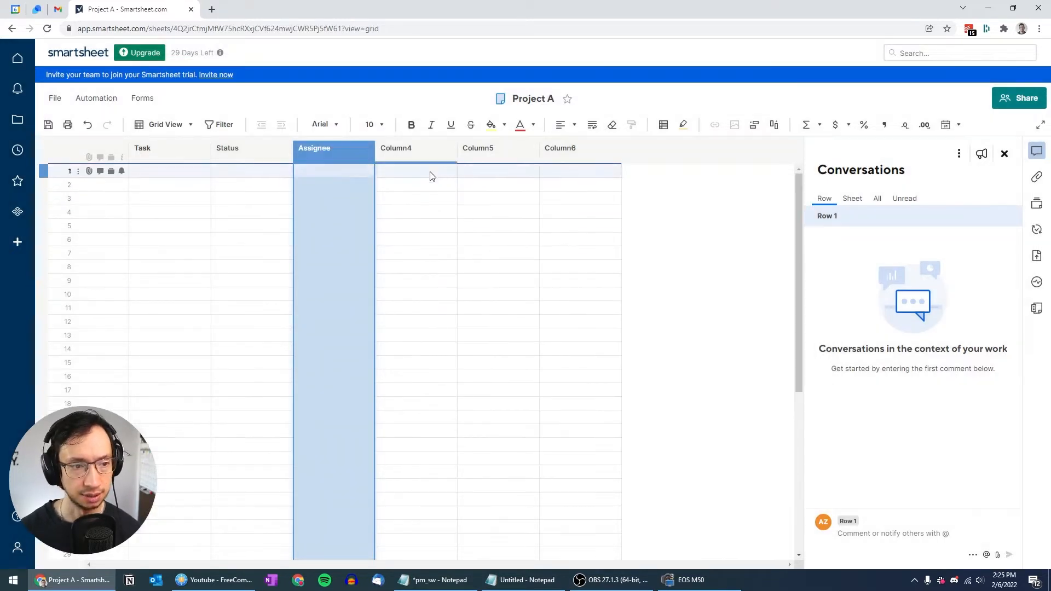
Step: Rename Column4 to 'Start Date' as a Date column restricted to dates only
click(399, 148)
double_click(398, 149)
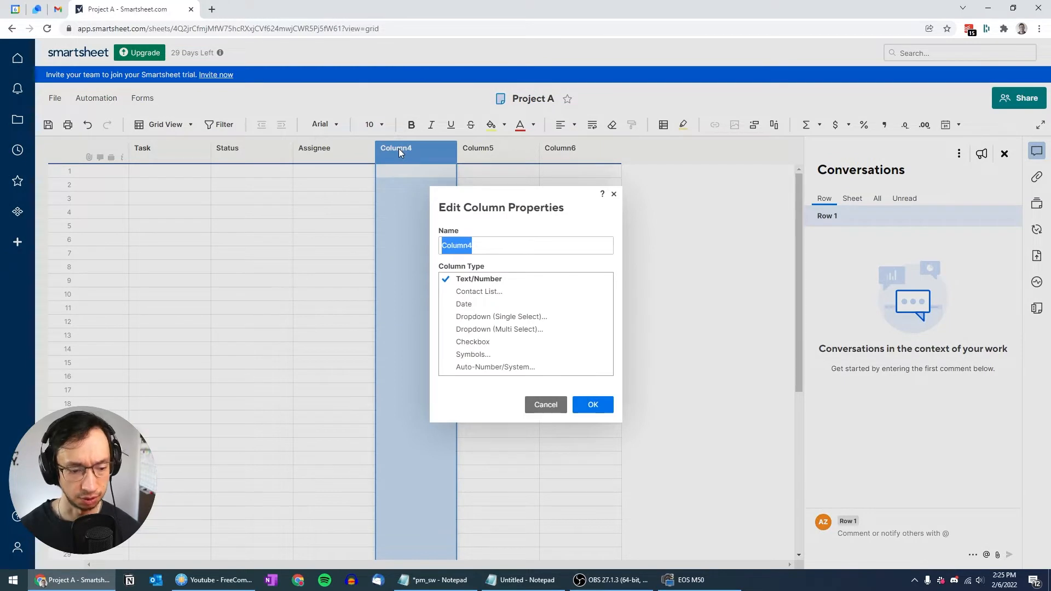
text(Start Date)
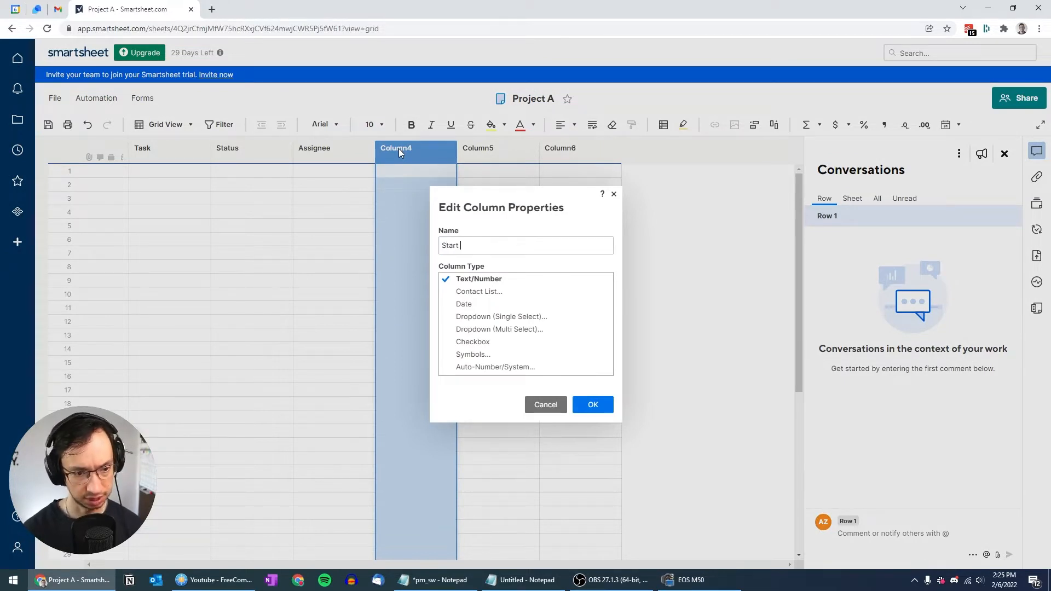
click(462, 304)
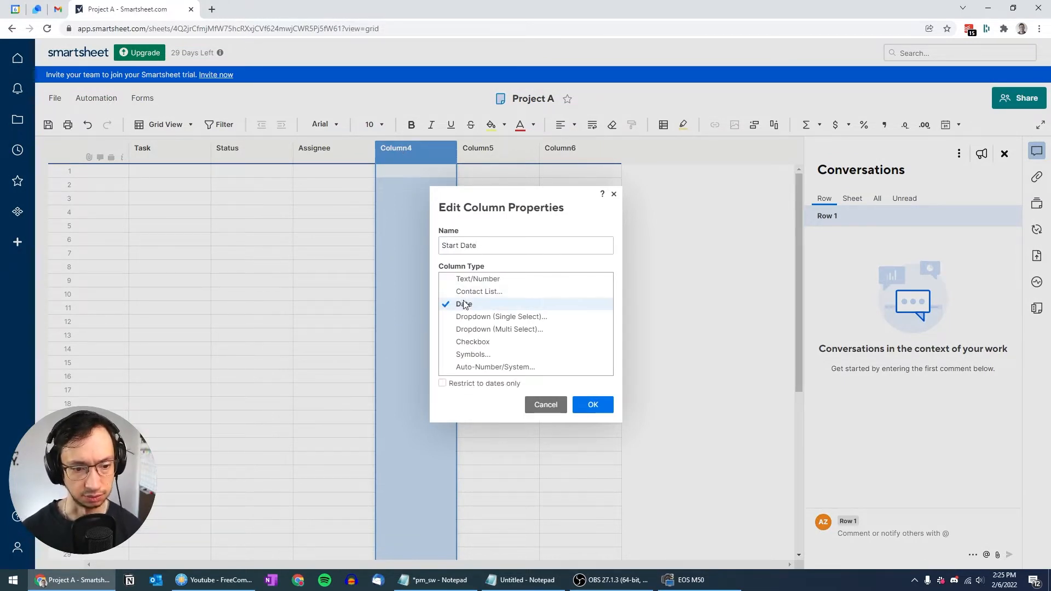
click(442, 384)
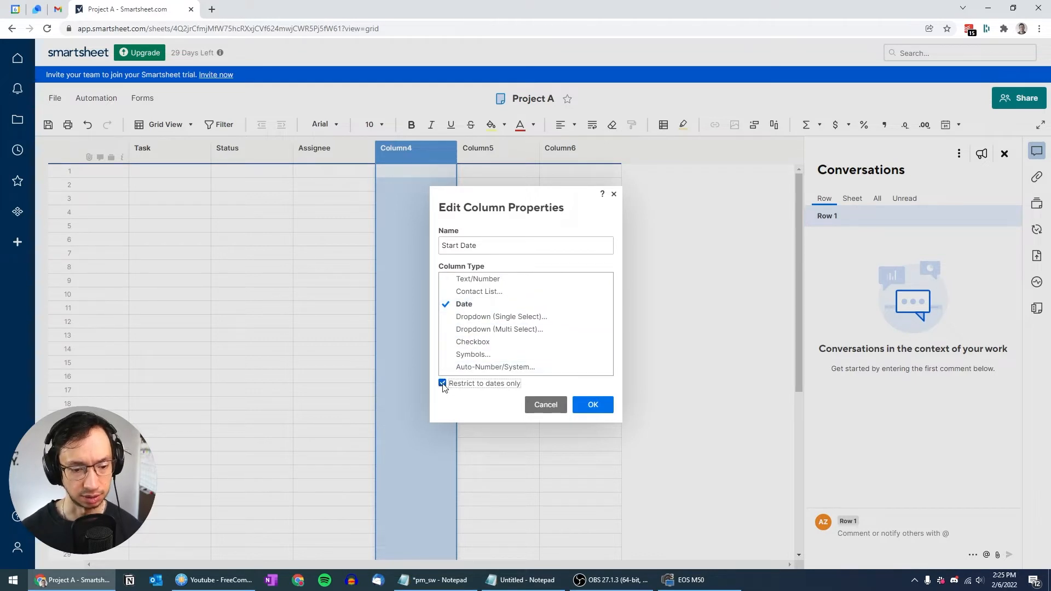
click(592, 405)
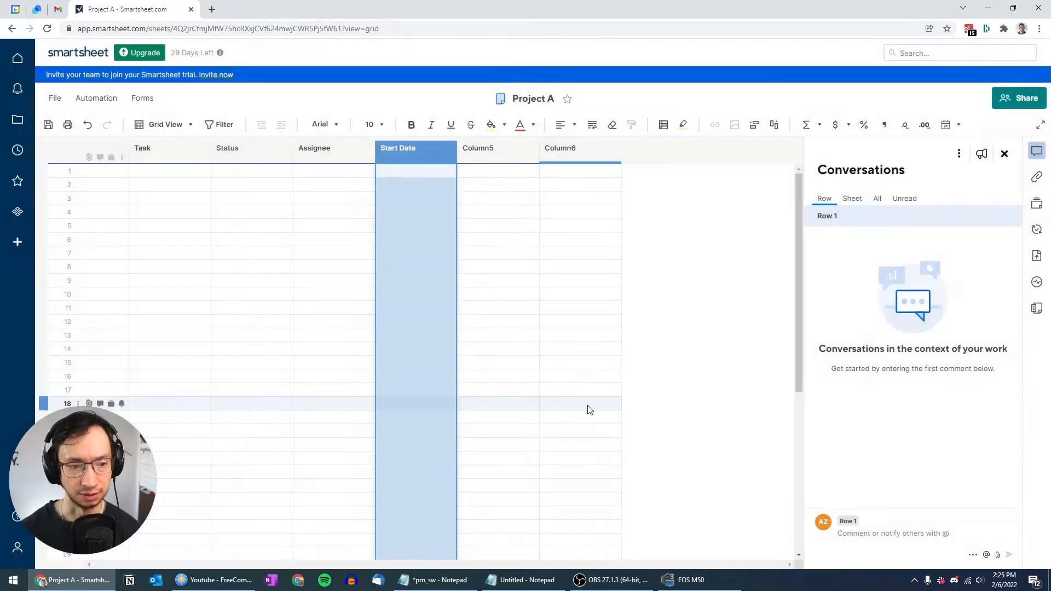
Step: Make Column5 a dates-only 'Finish Date' column and delete Column6
click(489, 153)
double_click(489, 153)
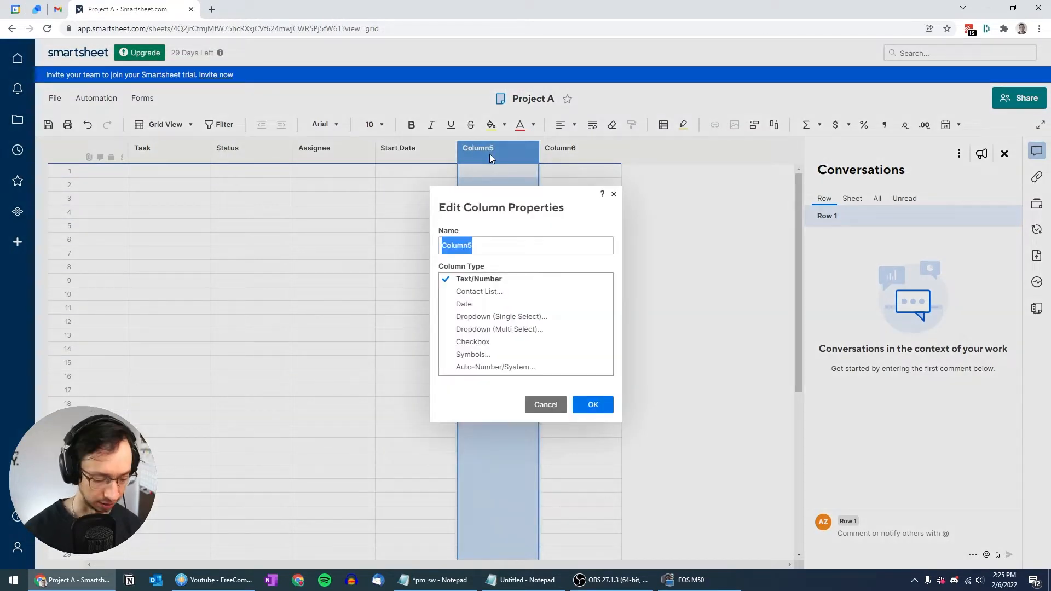
text(Finish Date)
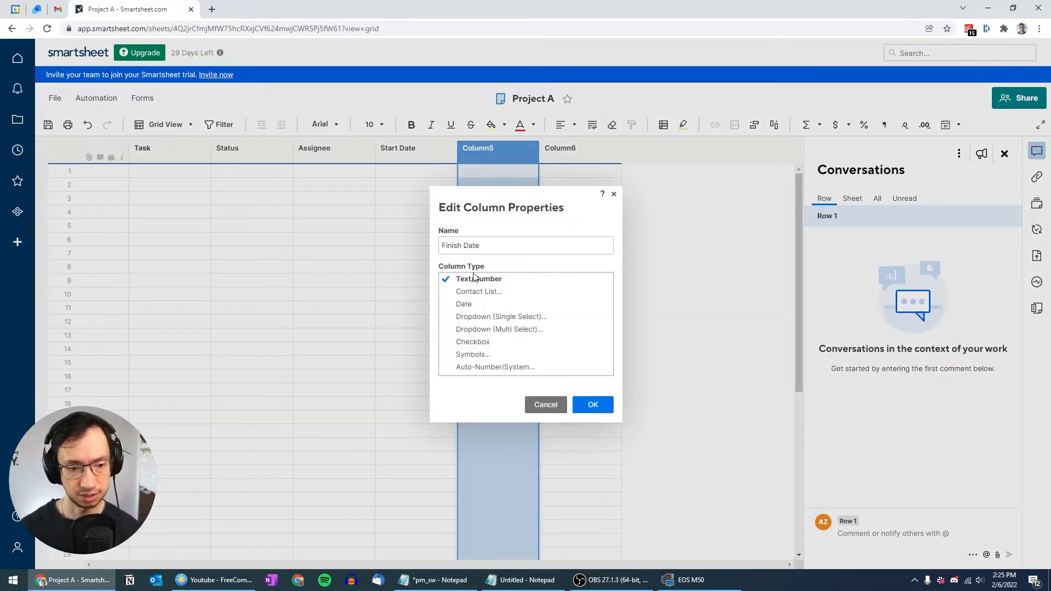
click(464, 305)
click(442, 384)
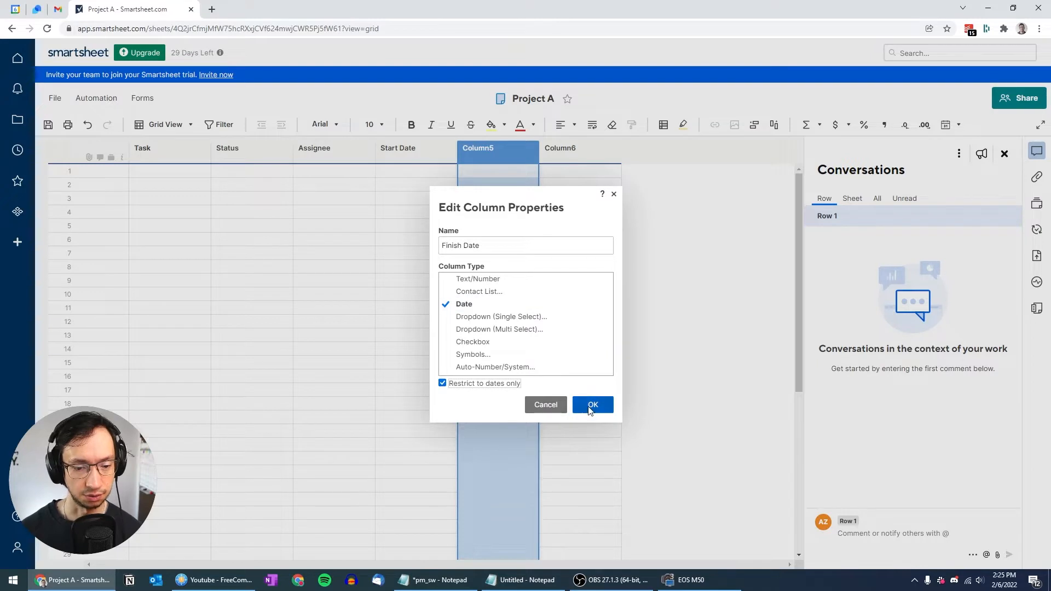
click(592, 404)
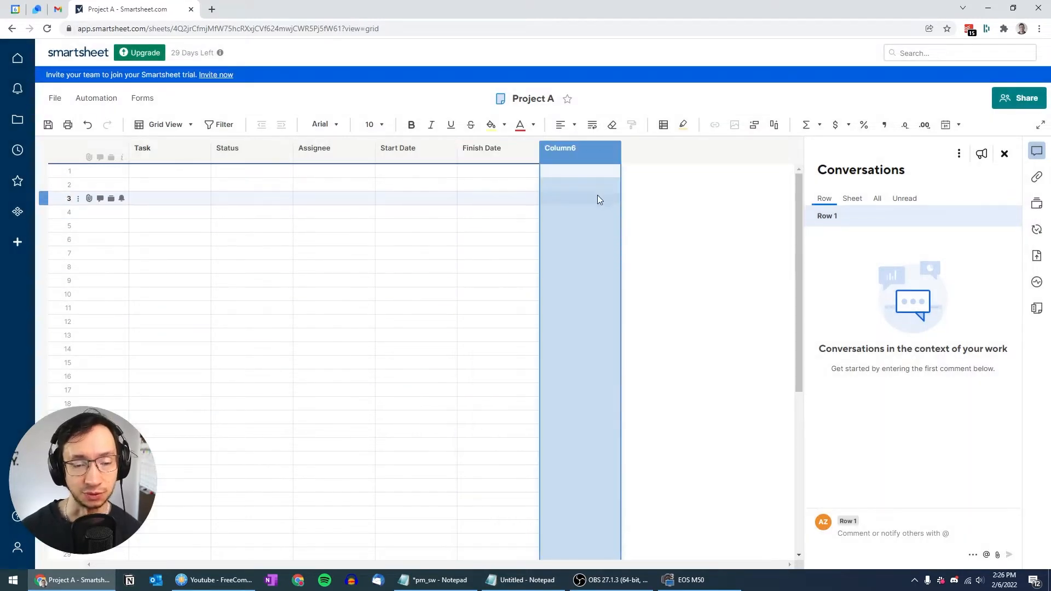
click(612, 154)
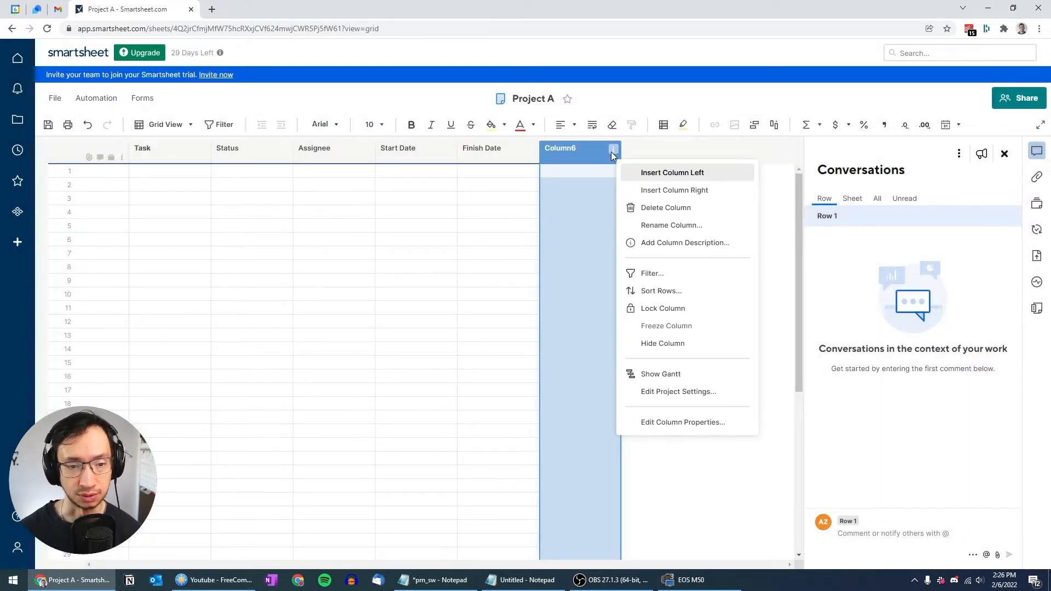
click(646, 210)
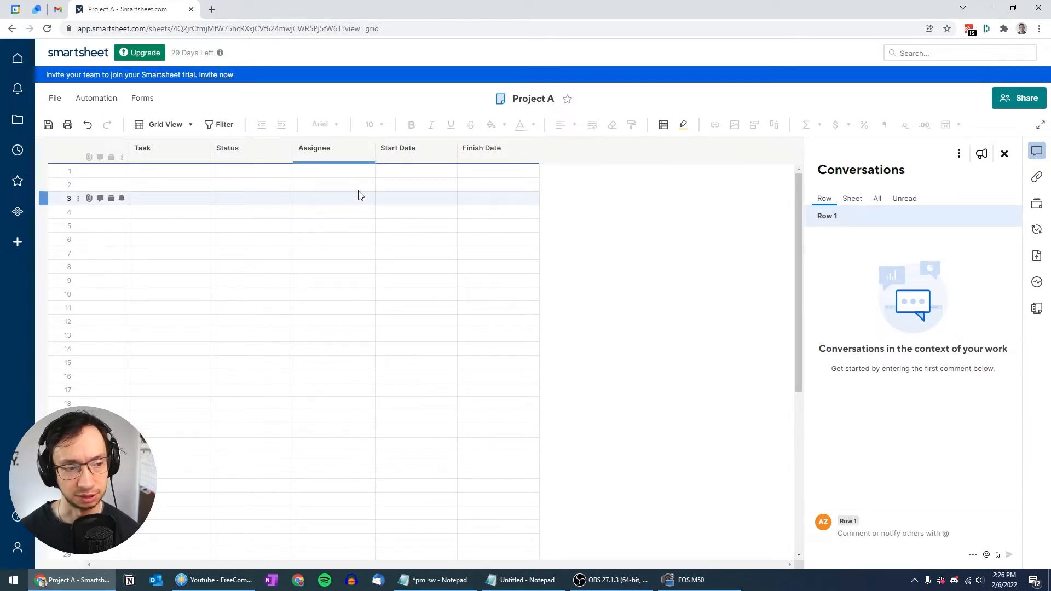
Step: Enter 'Translation - 30 k', 'Review - 40 hrs' and 'Delivery' in Task rows 1–3
click(170, 174)
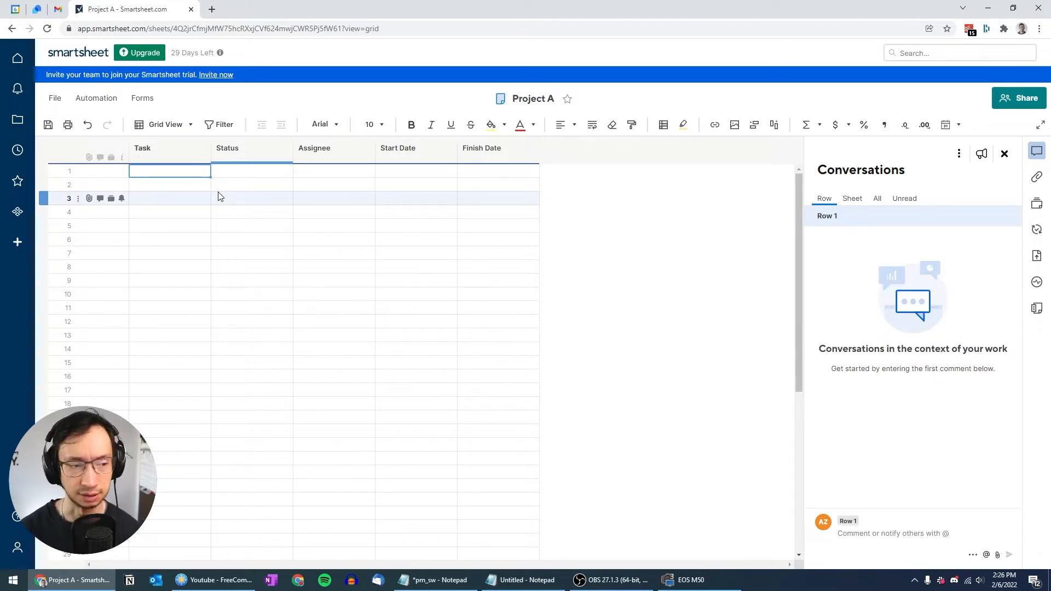
key(F2)
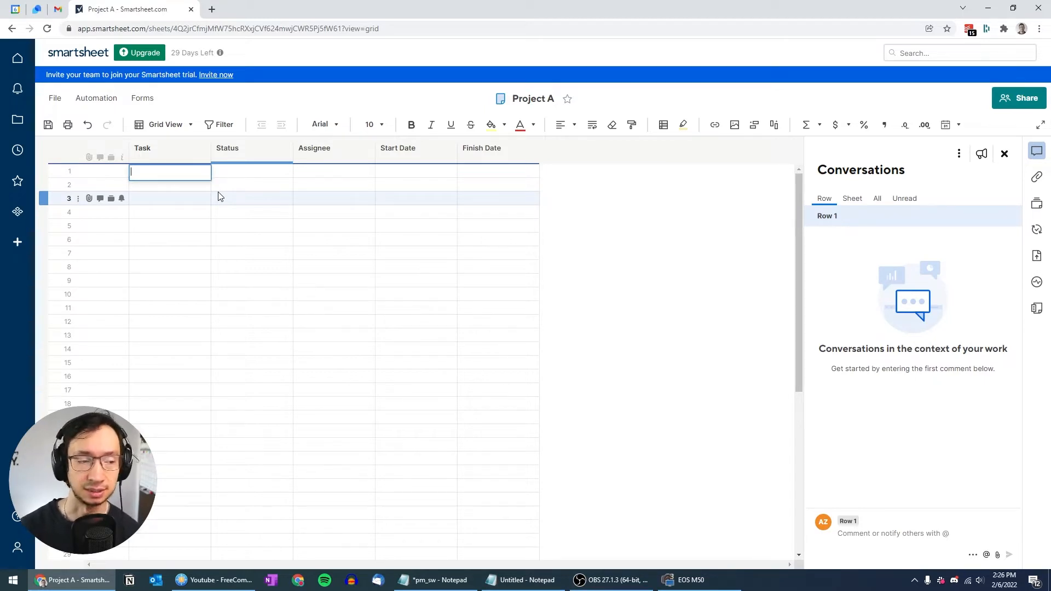
text(T)
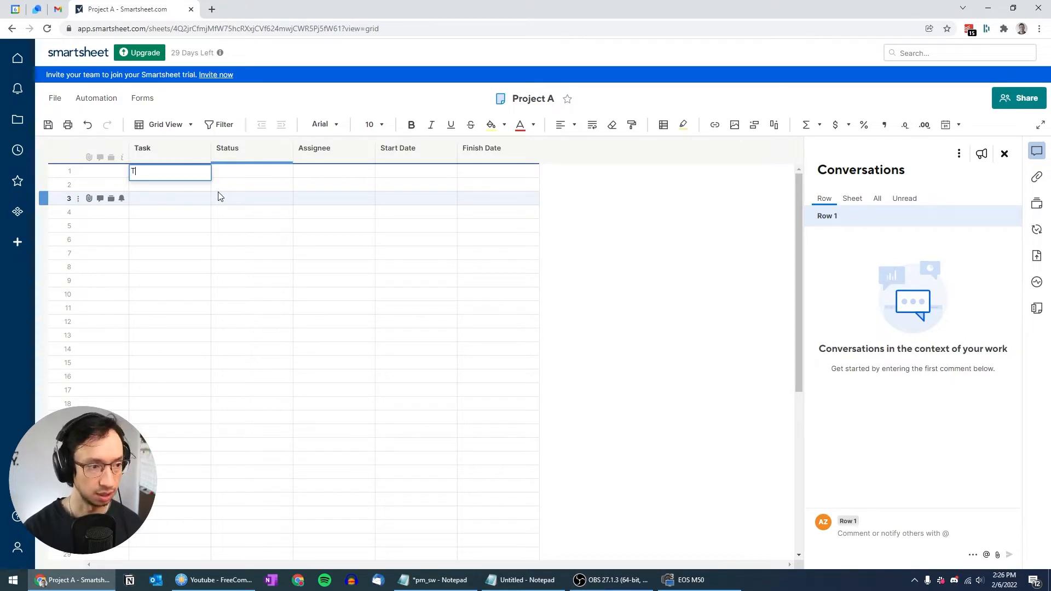
text(ranslation - 30 k)
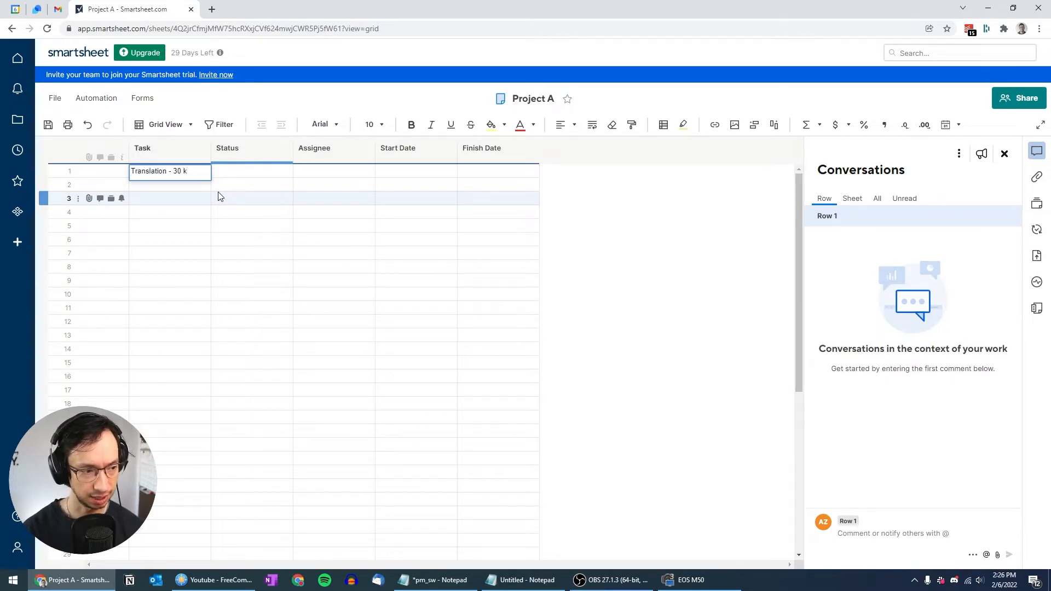
key(Return)
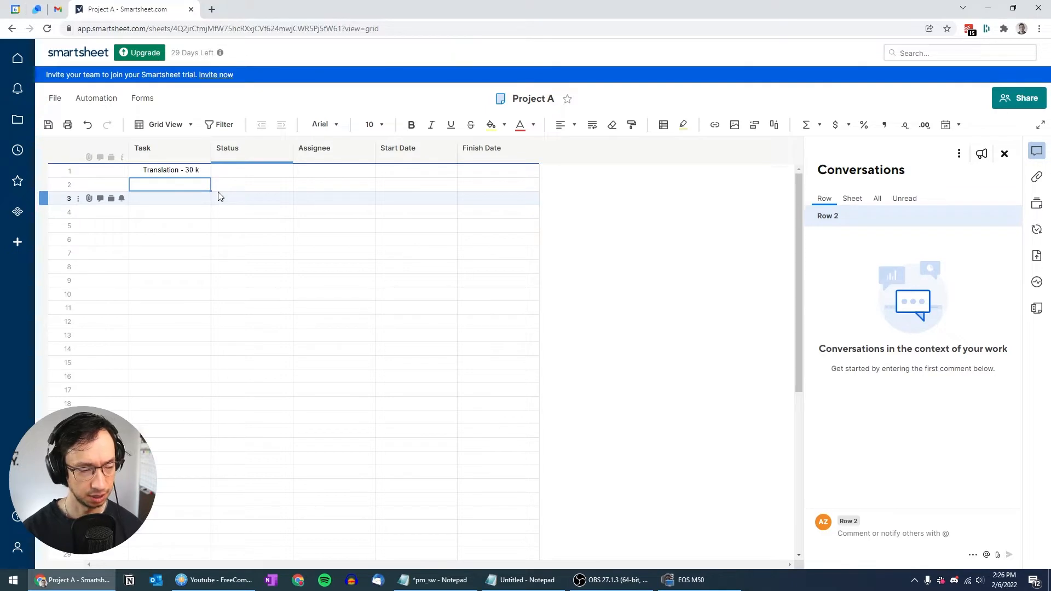
text(Review - 40 hrs)
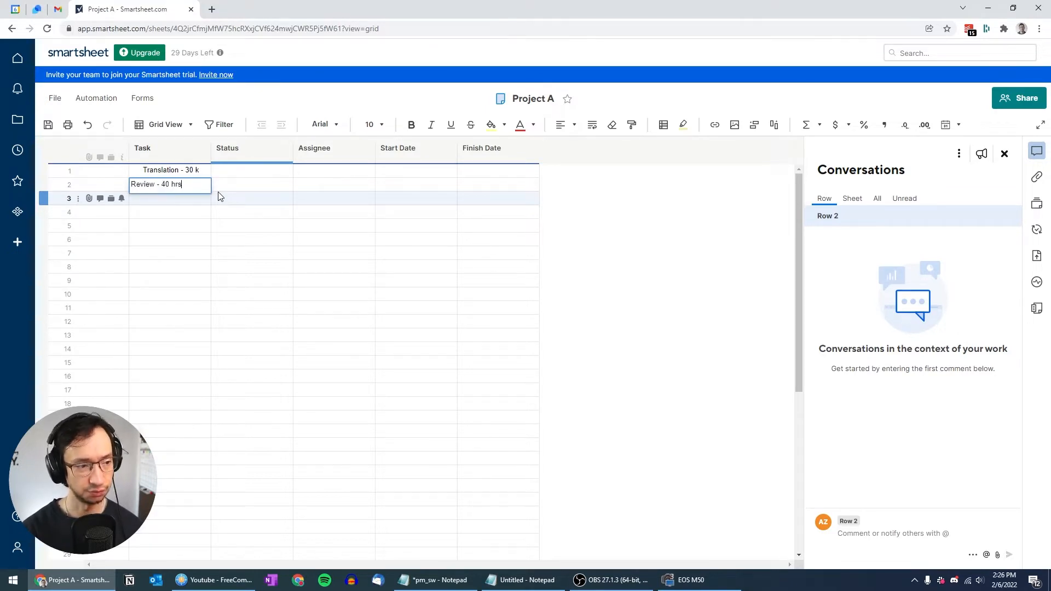
key(Return)
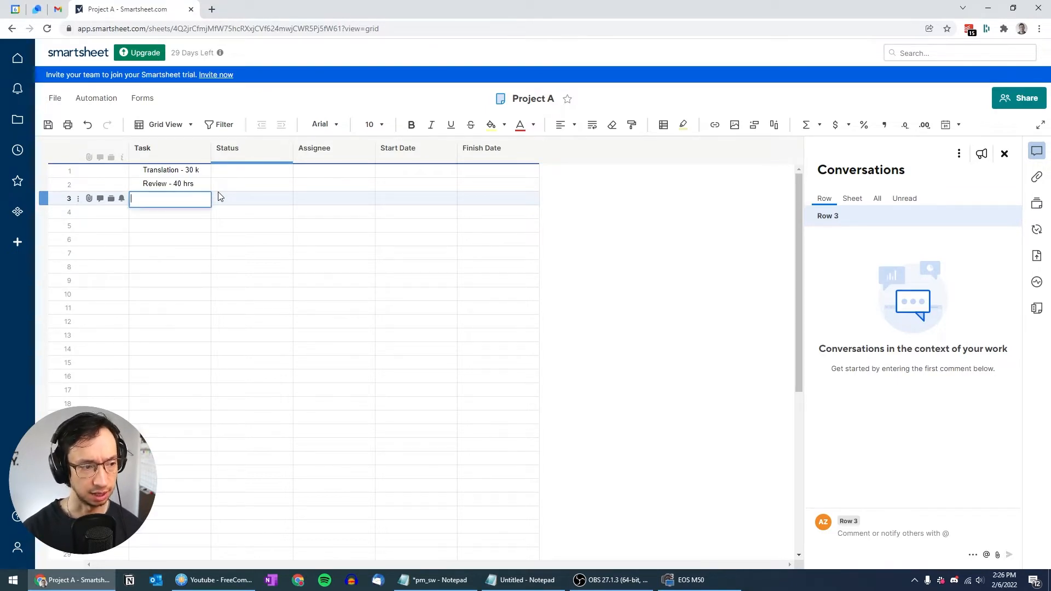
text(Delivery)
key(Return)
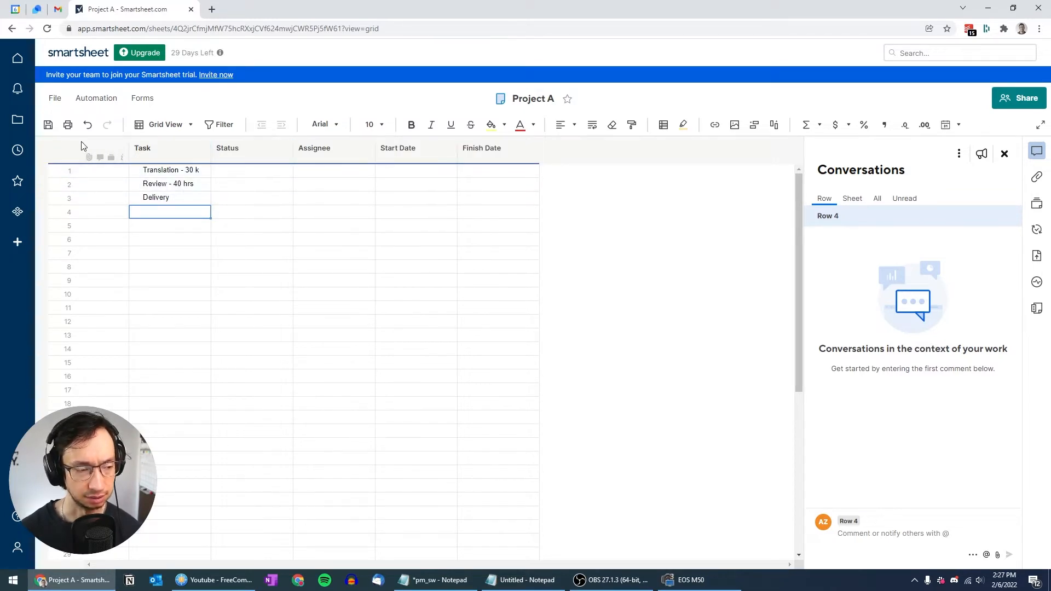
Step: Insert four blank rows above 'Review - 40 hrs', just below 'Translation - 30 k'
click(188, 173)
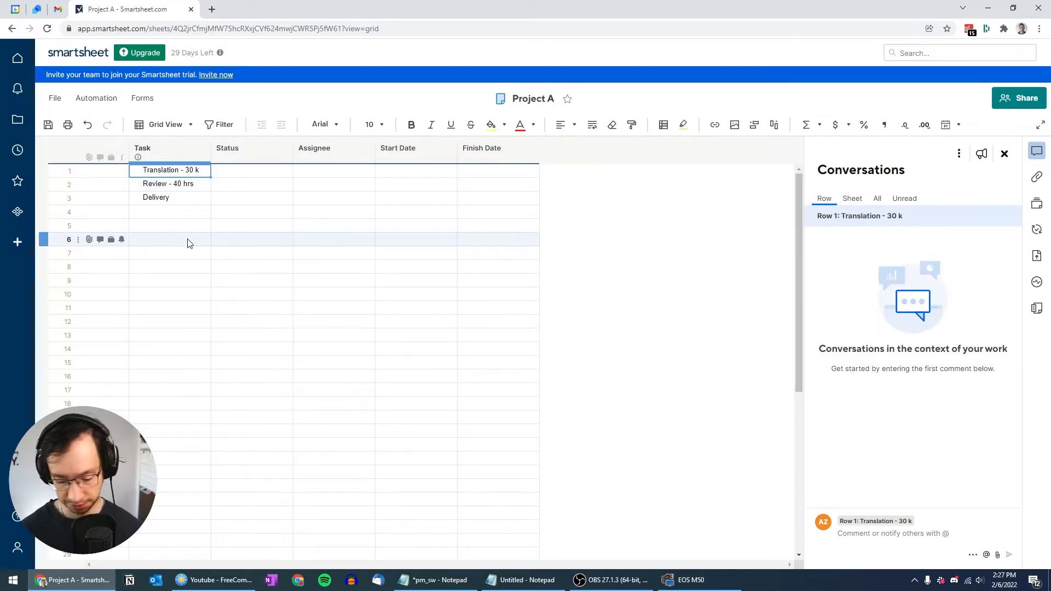
key(Down)
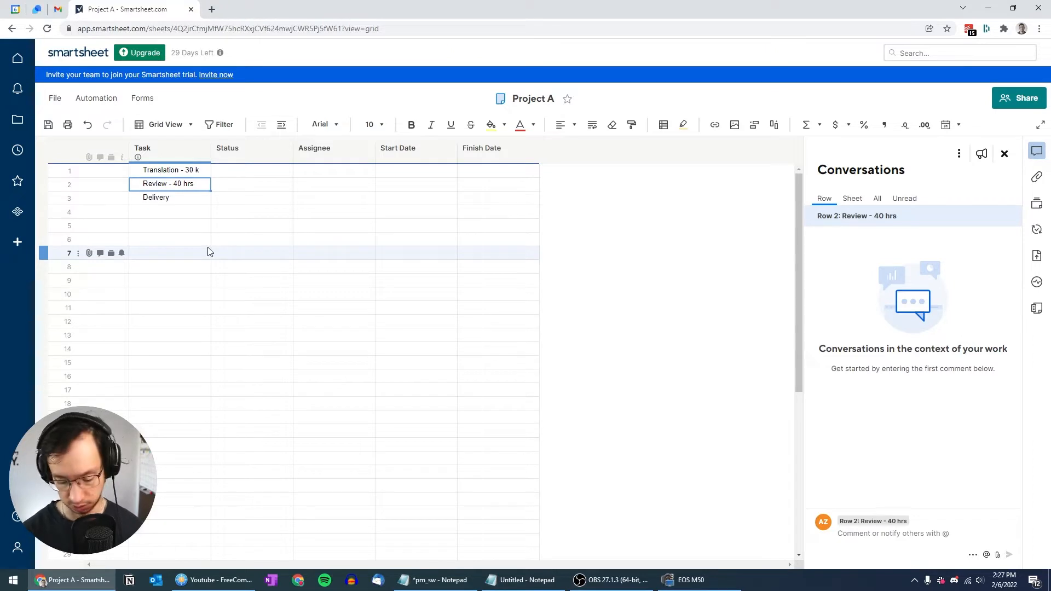
key(Insert)
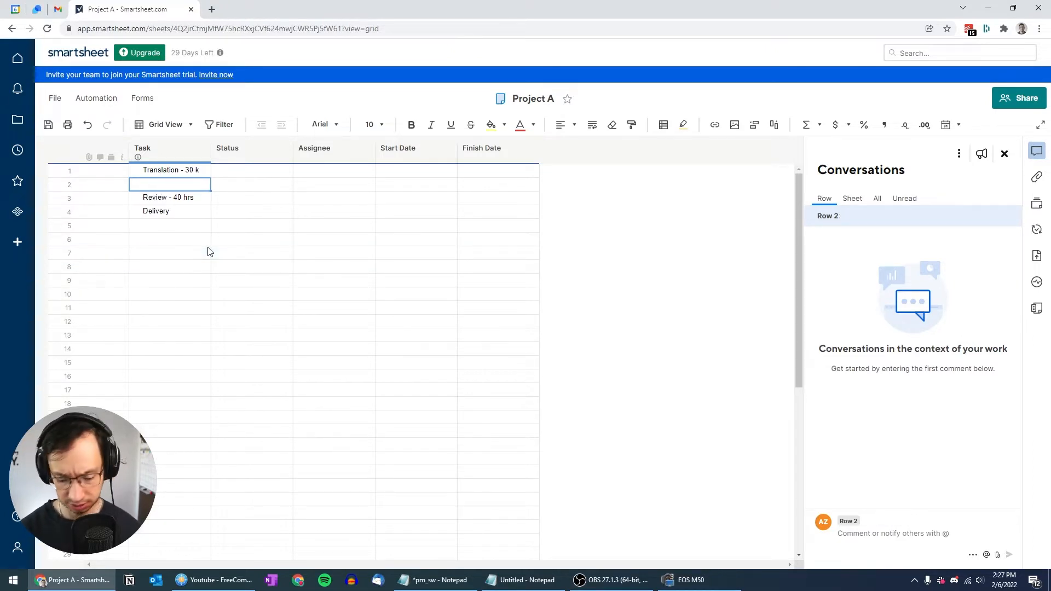
right_click(185, 199)
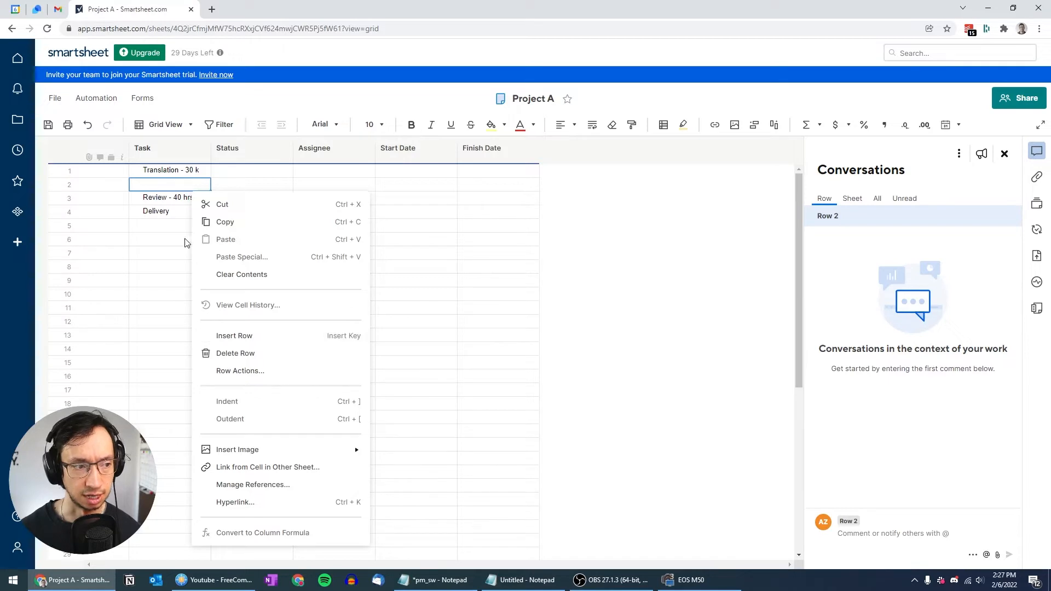
click(171, 201)
key(Up)
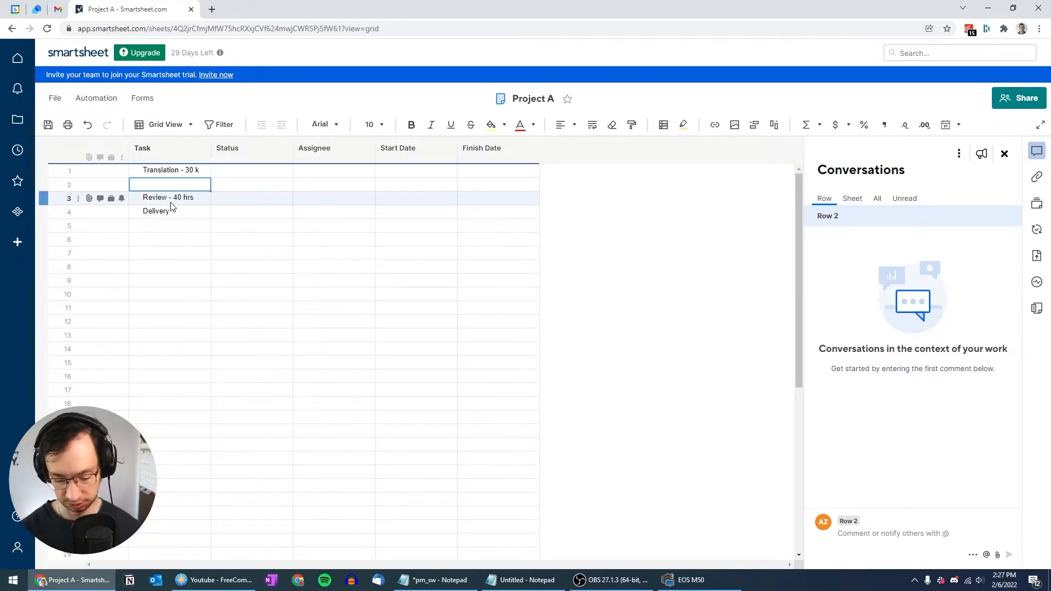
click(170, 203)
key(Insert)
key(Insert)
key(Insert)
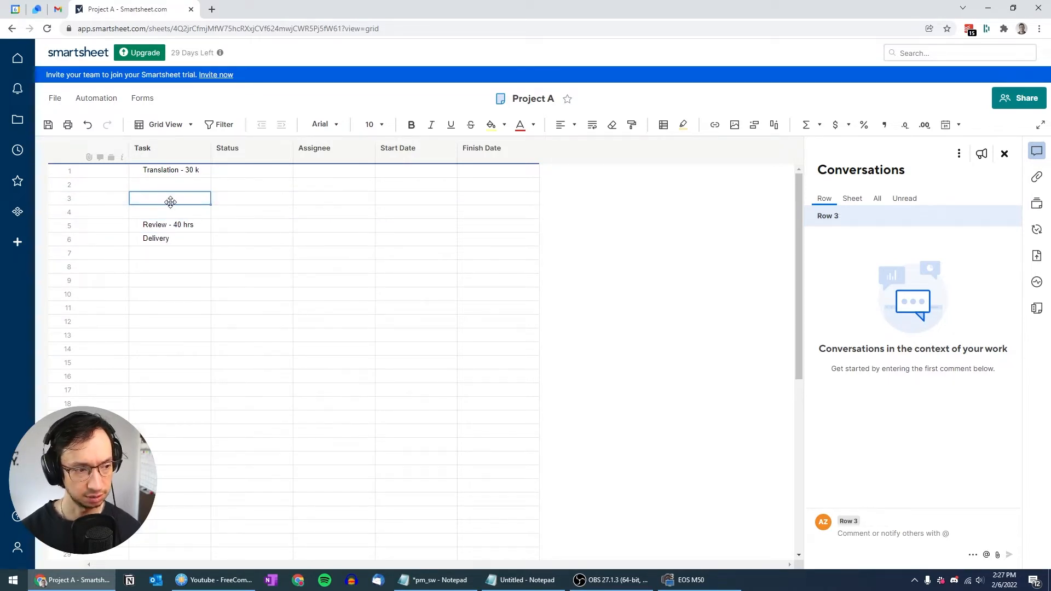
key(Up)
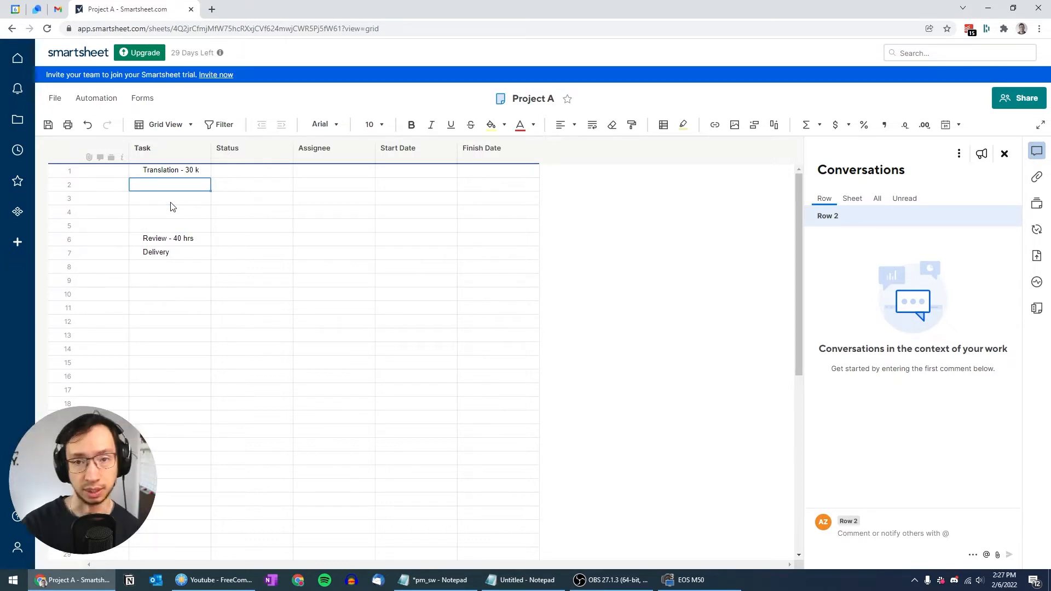
Step: Enter 'DEU - translation' in row 2 and paste copies into the rows below
text(DEU - t)
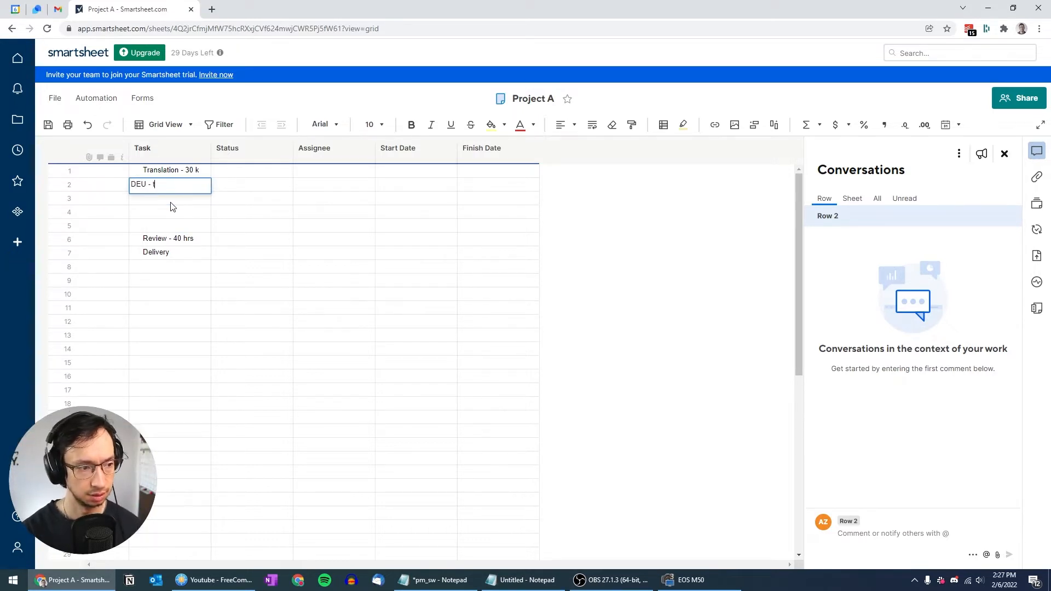
text(ranslation)
key(Return)
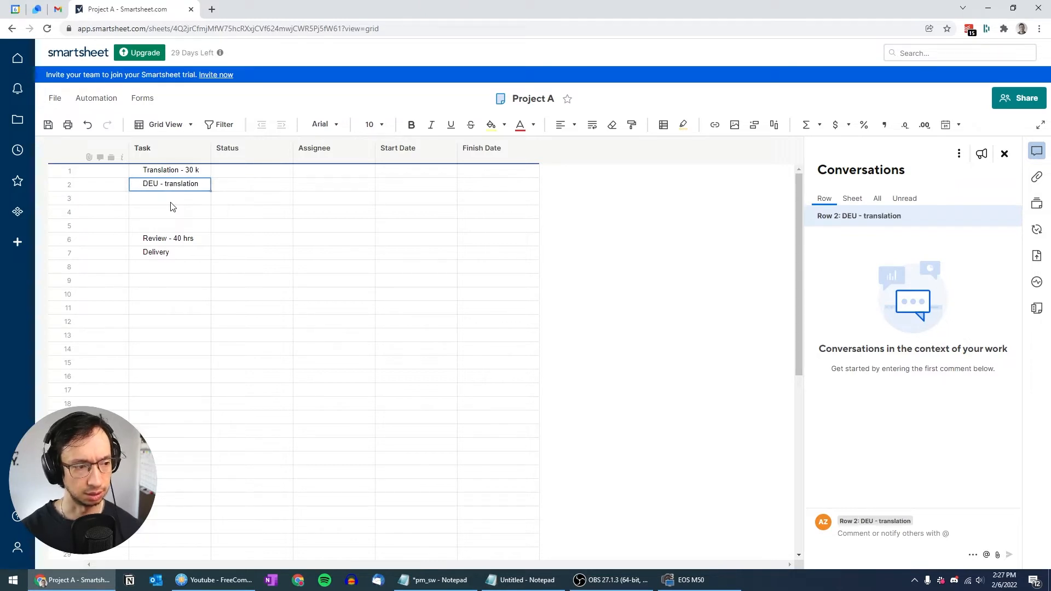
key(ctrl+c)
key(Down)
key(ctrl+v)
key(Down)
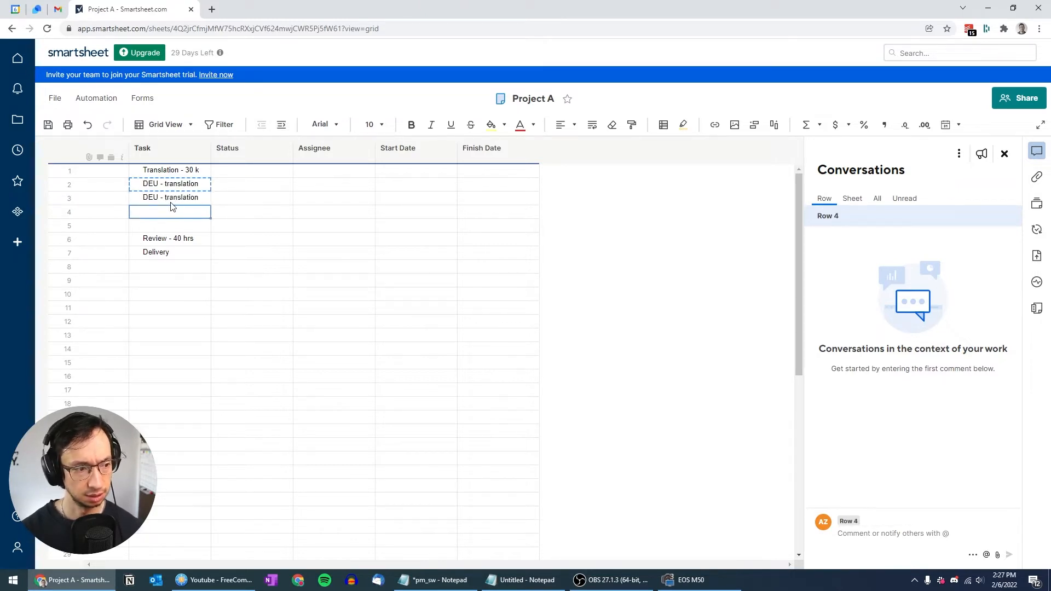
key(ctrl+v)
key(Down)
key(ctrl+v)
key(Up)
key(Up)
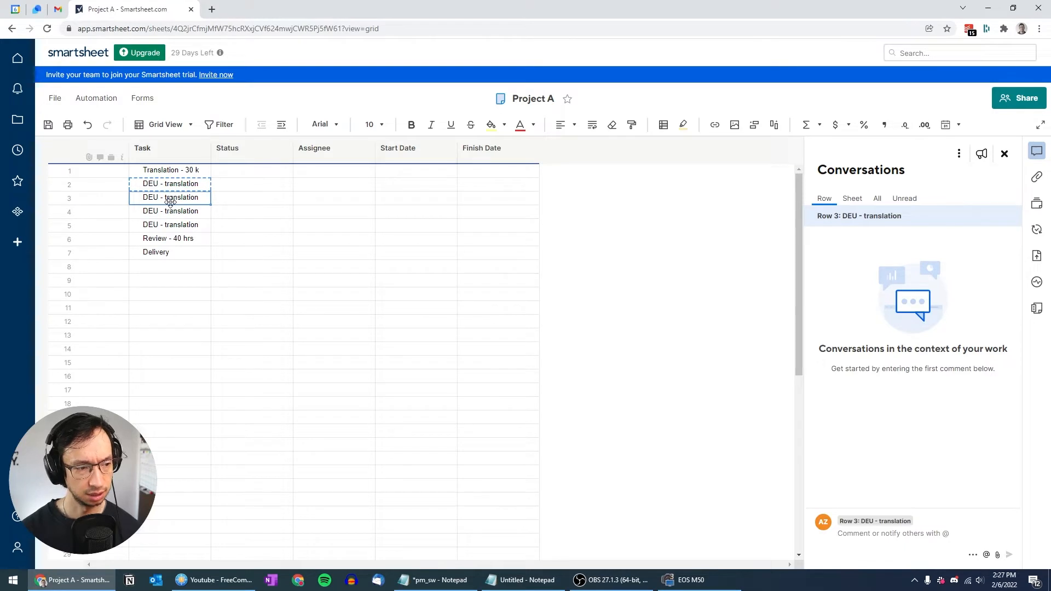
Step: Change the copied prefixes to FRA, JPN and KOR in rows 3–5
key(F2)
key(Home)
key(Delete)
key(Delete)
key(Delete)
text(FRA)
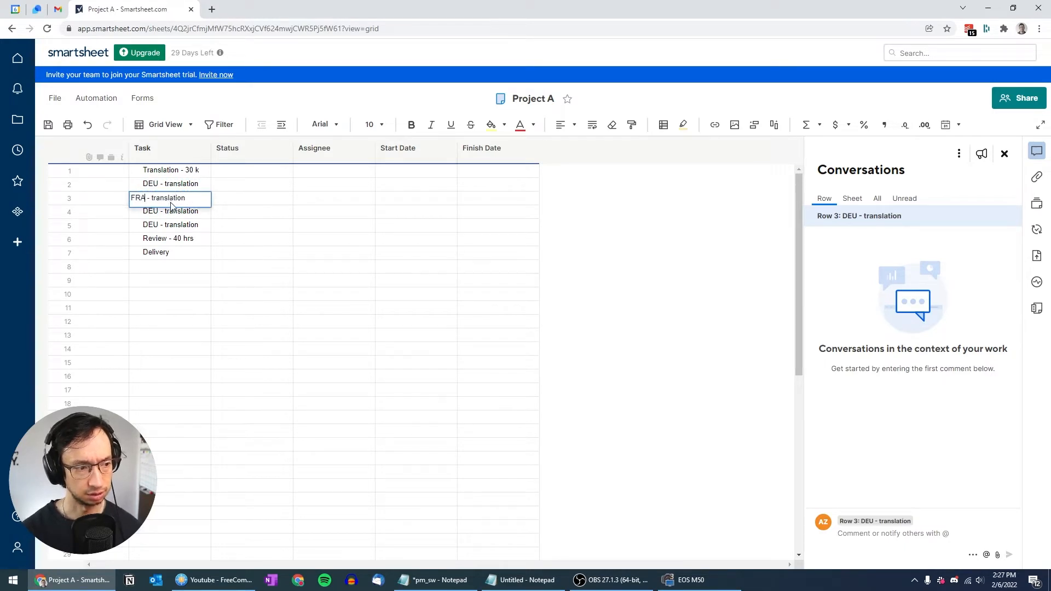
key(Return)
key(F2)
key(Delete)
key(Delete)
key(Delete)
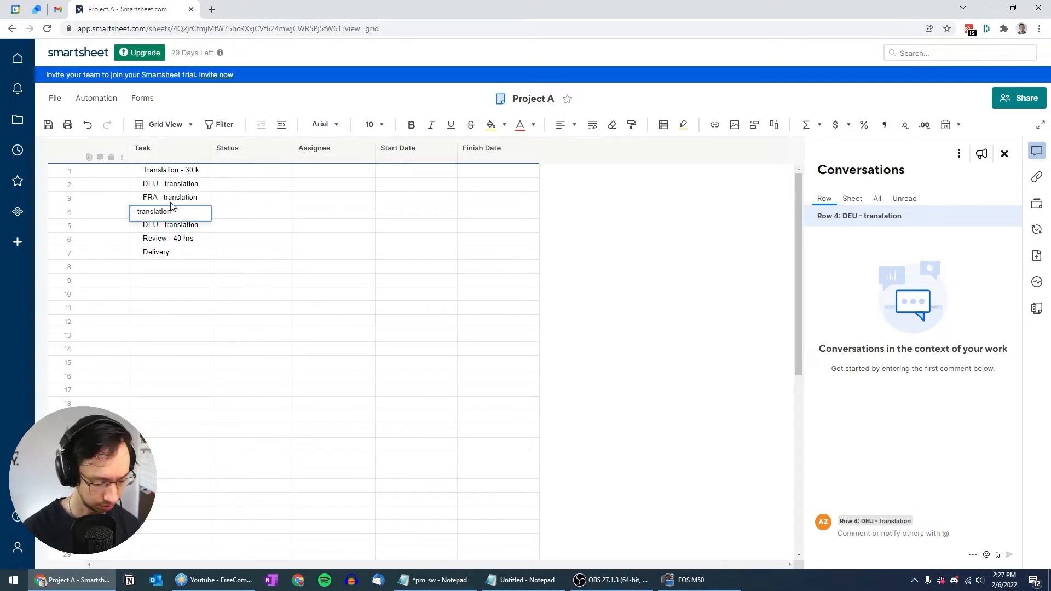
text(JPN)
key(Return)
key(F2)
key(Home)
key(Delete)
key(Delete)
key(Delete)
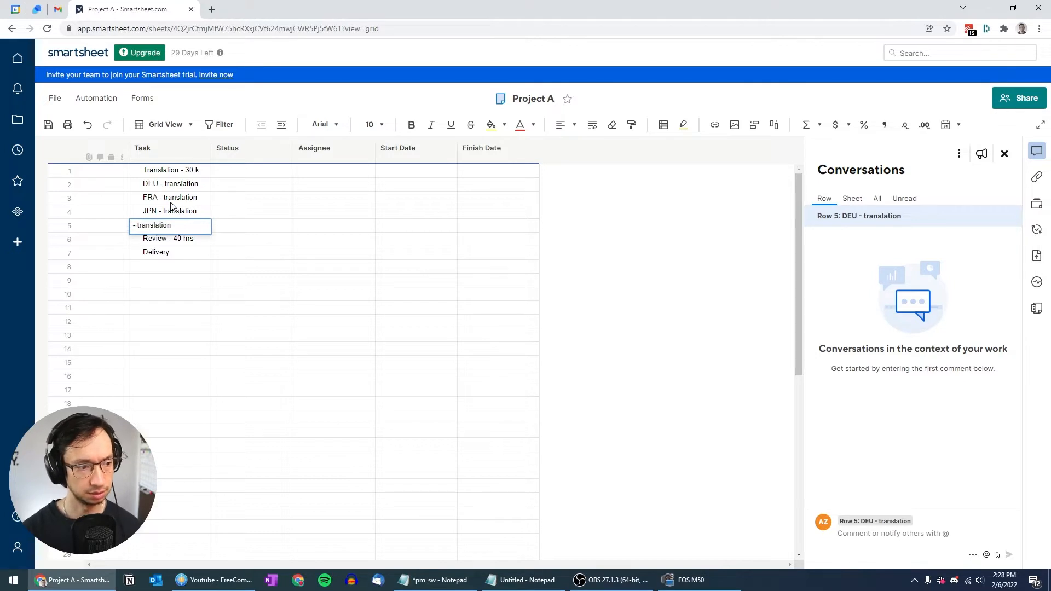
key(Delete)
text(KOR)
key(Return)
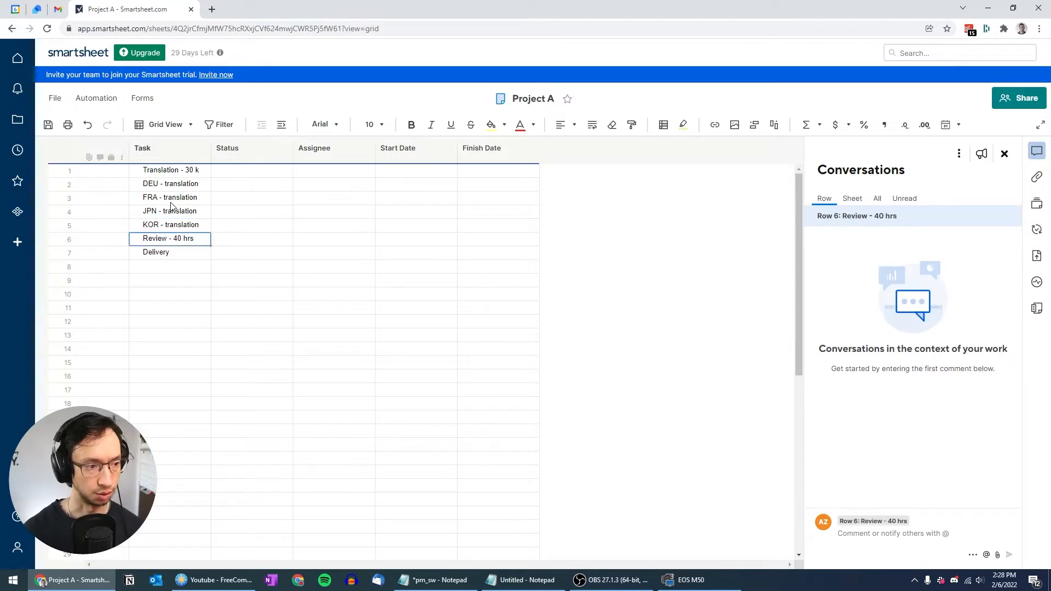
Step: Indent the DEU–KOR translation rows as sub-rows under 'Translation - 30 k'
click(172, 186)
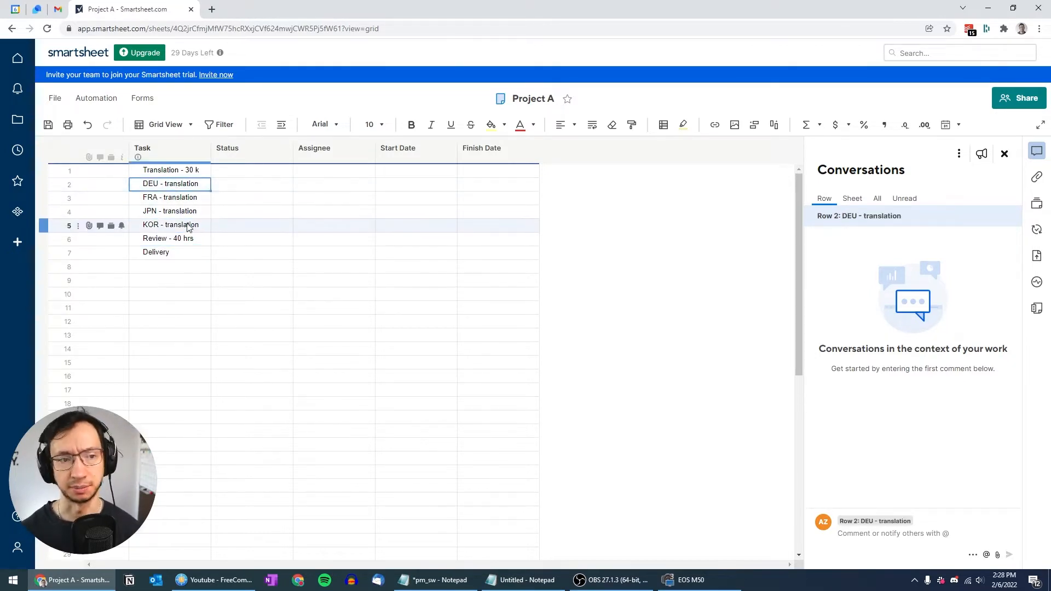
drag(188, 228, 188, 228)
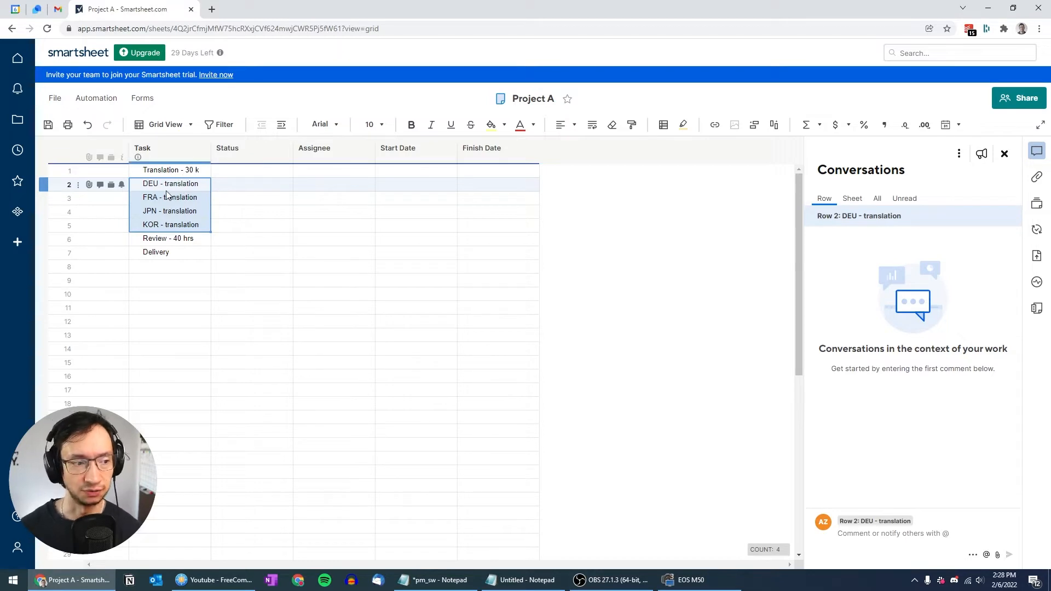
click(282, 125)
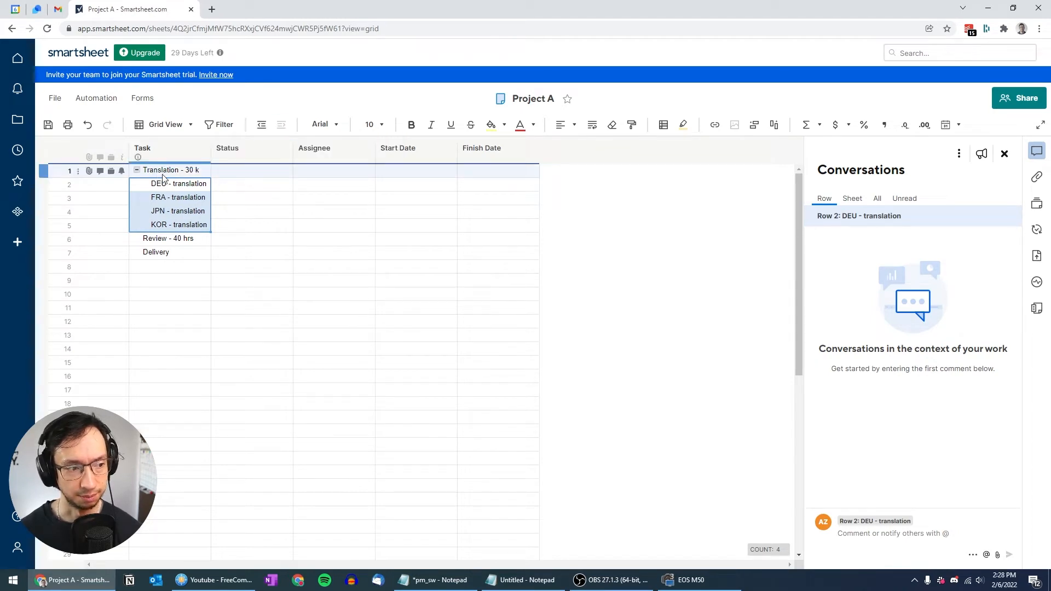
click(174, 197)
click(143, 171)
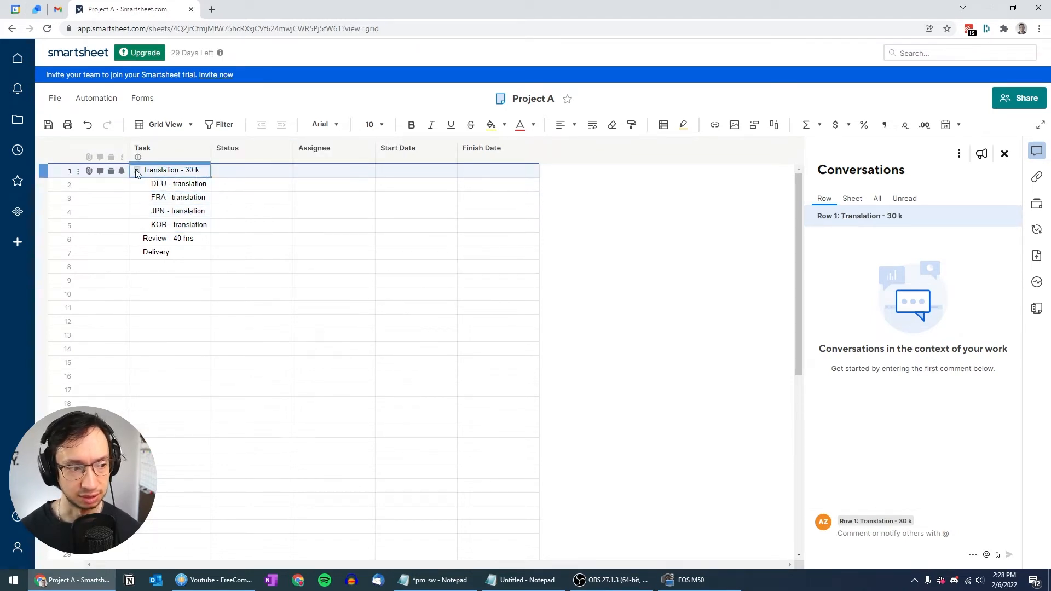
click(137, 171)
click(137, 170)
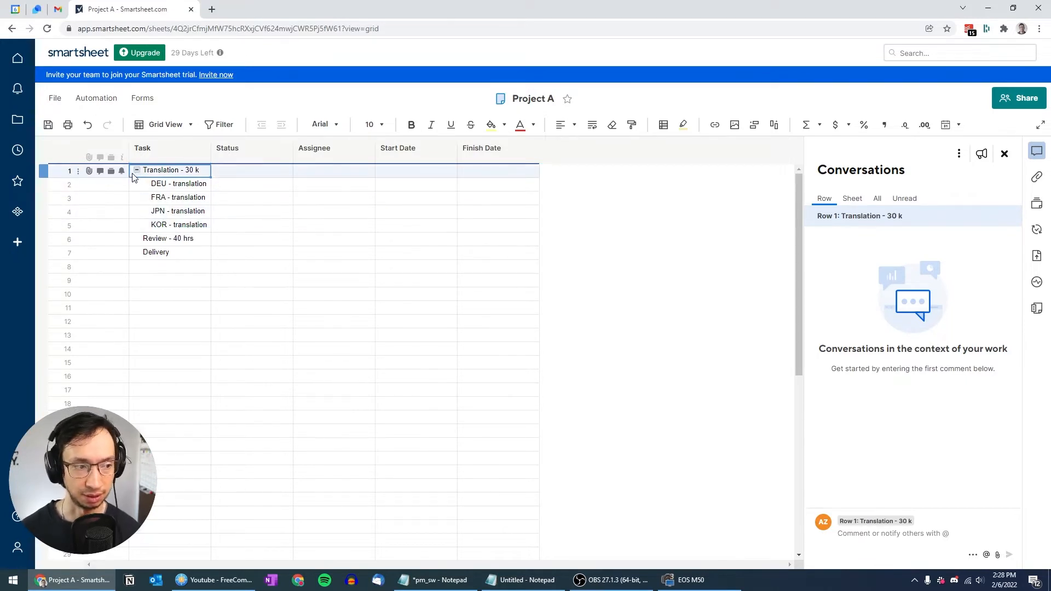
Step: Add the DEU–KOR review rows above Delivery and indent them under 'Review - 40 hrs'
click(172, 251)
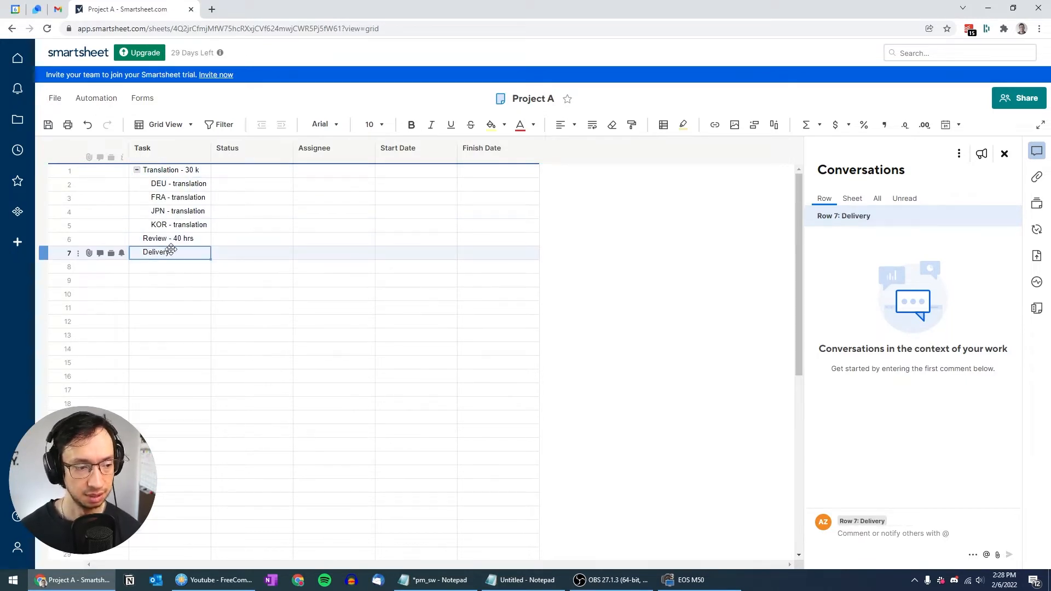
key(Insert)
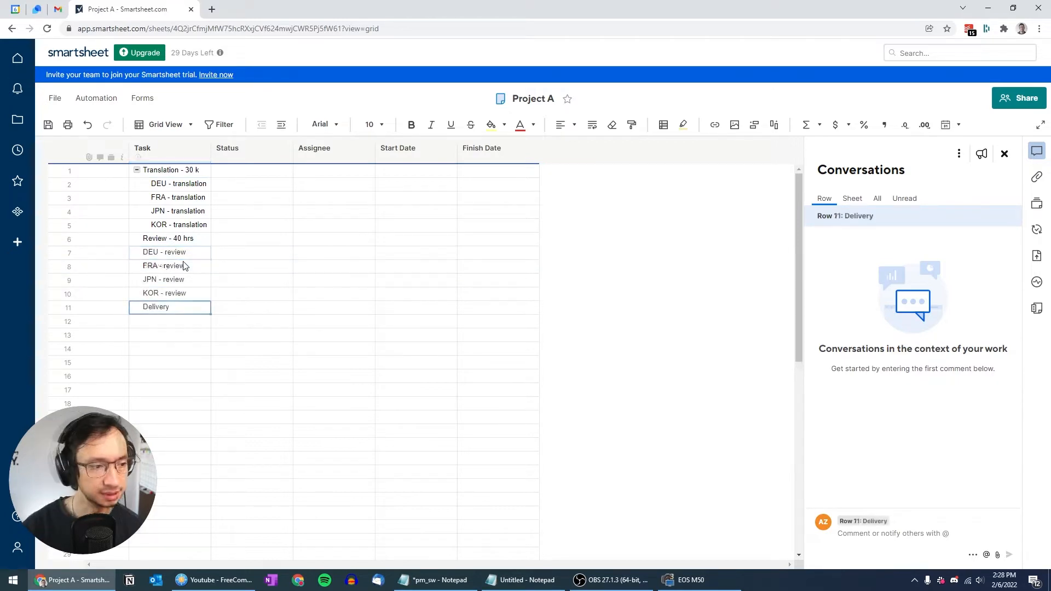
key(Up)
key(Up)
key(Up)
key(Up)
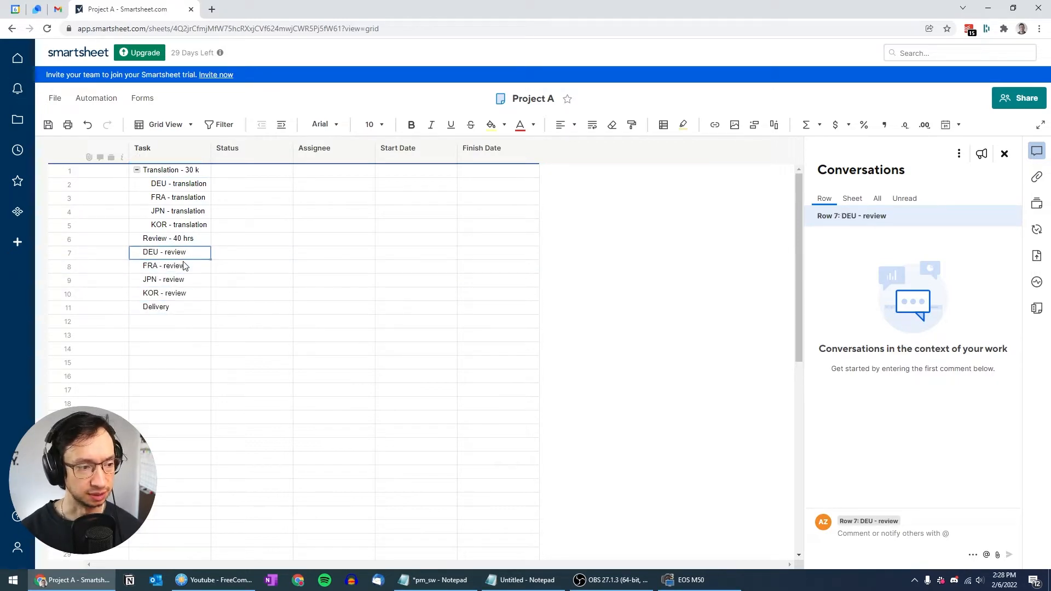
key(shift+Down)
key(shift+Down)
key(shift+Down)
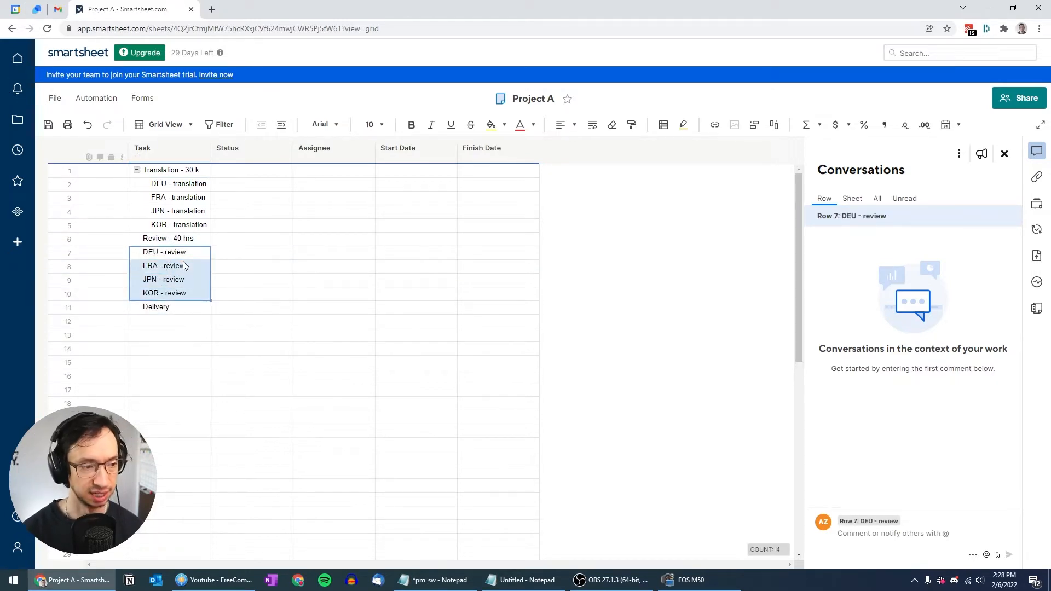
key(ctrl+bracketright)
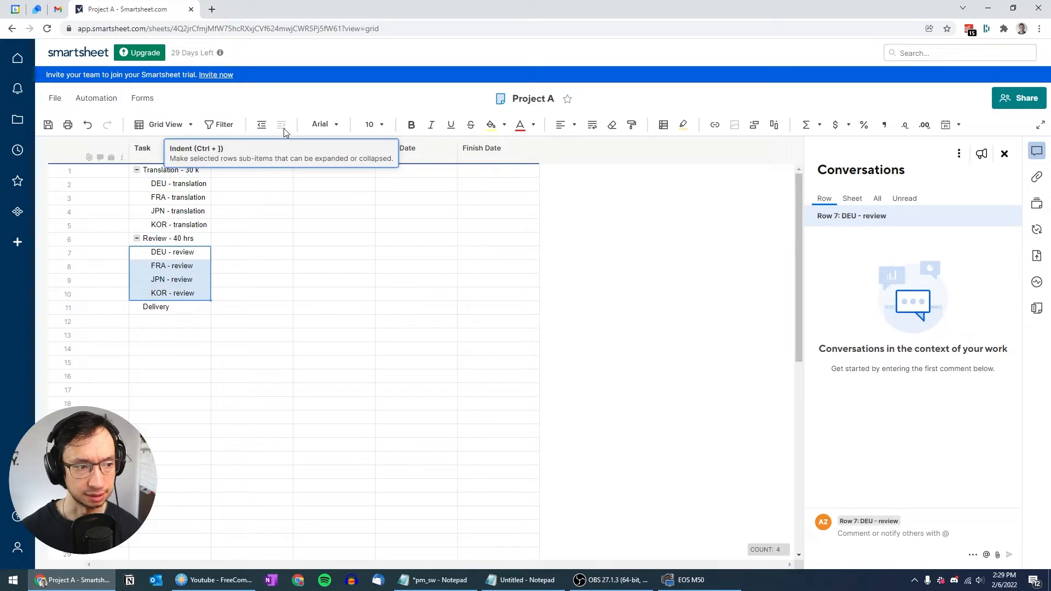
click(253, 188)
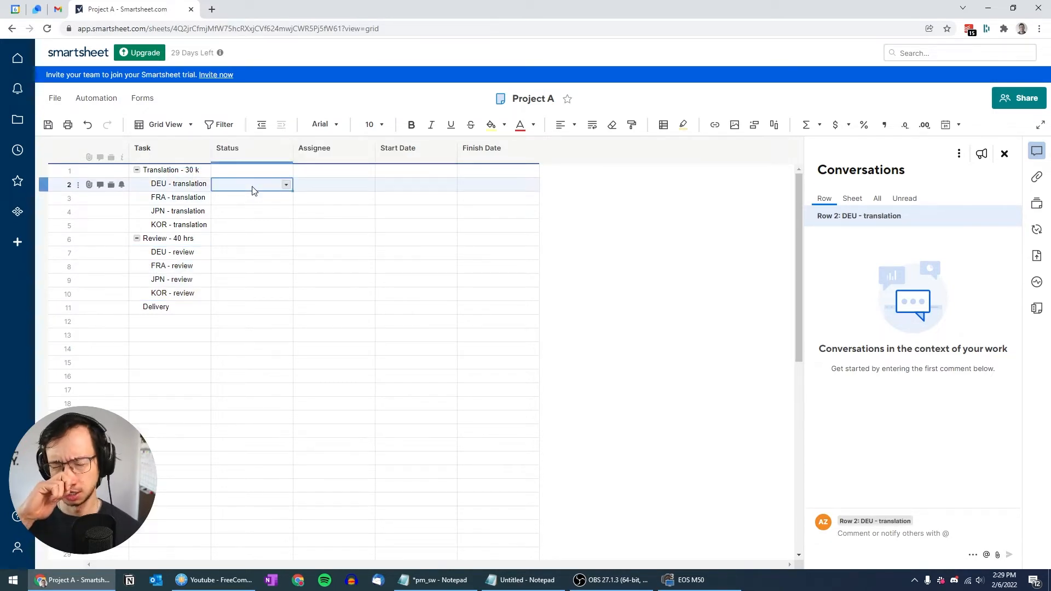
Step: Move to row 1's Start Date cell to fill dates from 02/07/22 to 03/04/22
key(Left)
key(Up)
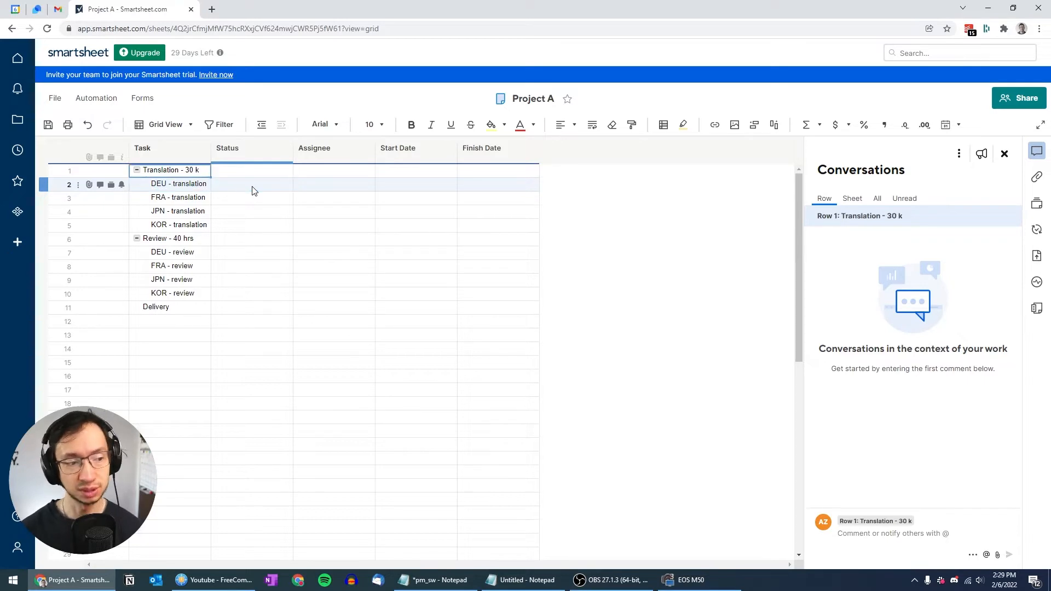
key(Down)
key(Down)
key(Down)
key(Down)
key(Down)
key(Down)
key(Down)
key(Down)
key(Down)
key(Down)
key(Down)
key(Up)
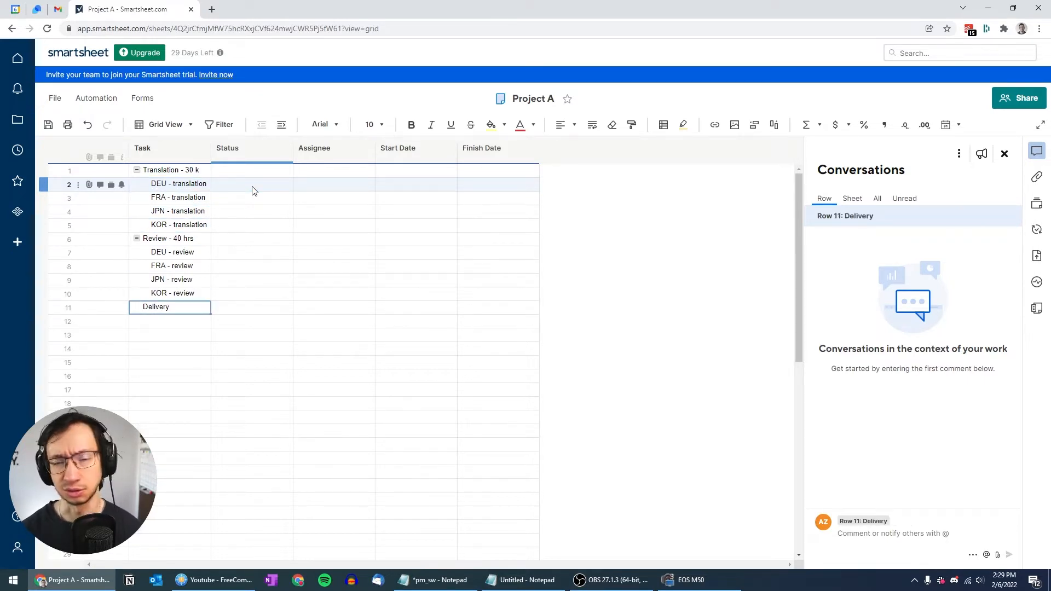
key(Right)
key(Up)
key(Up)
key(Up)
key(Up)
key(Up)
key(Up)
key(Up)
key(Up)
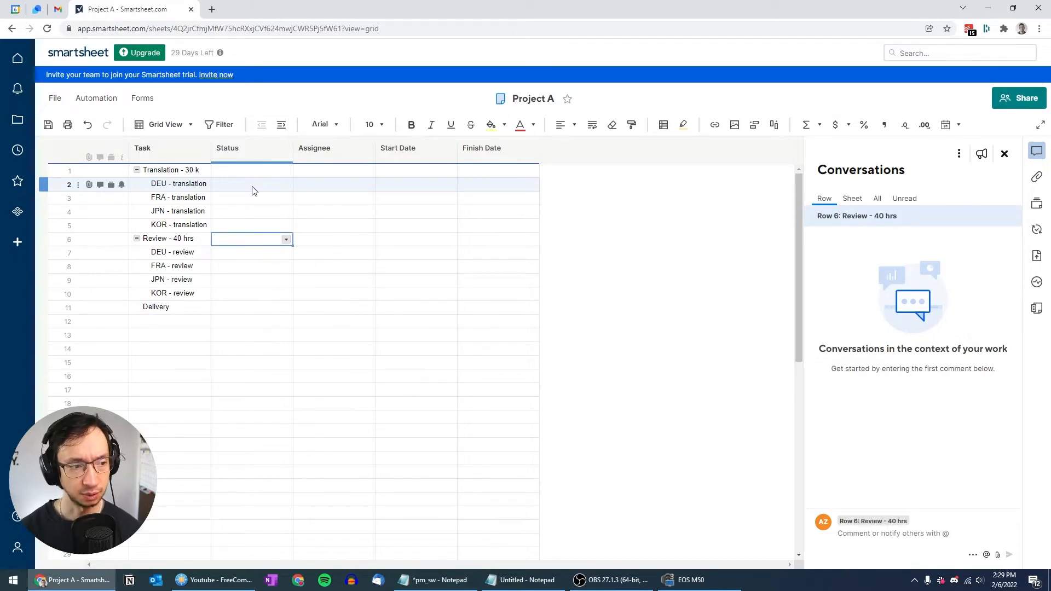
key(Up)
key(Up)
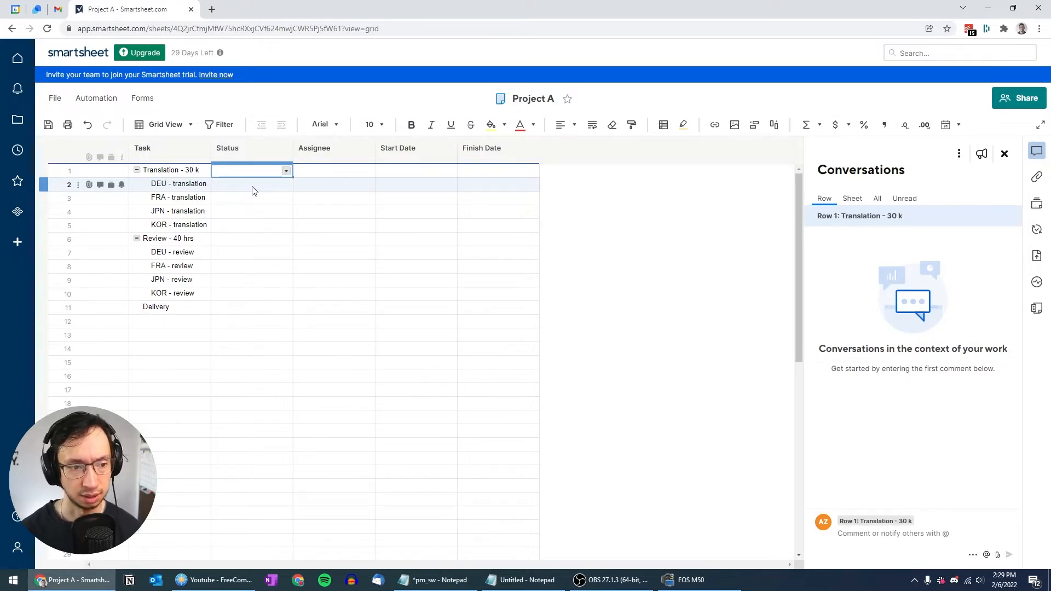
key(Right)
key(Right)
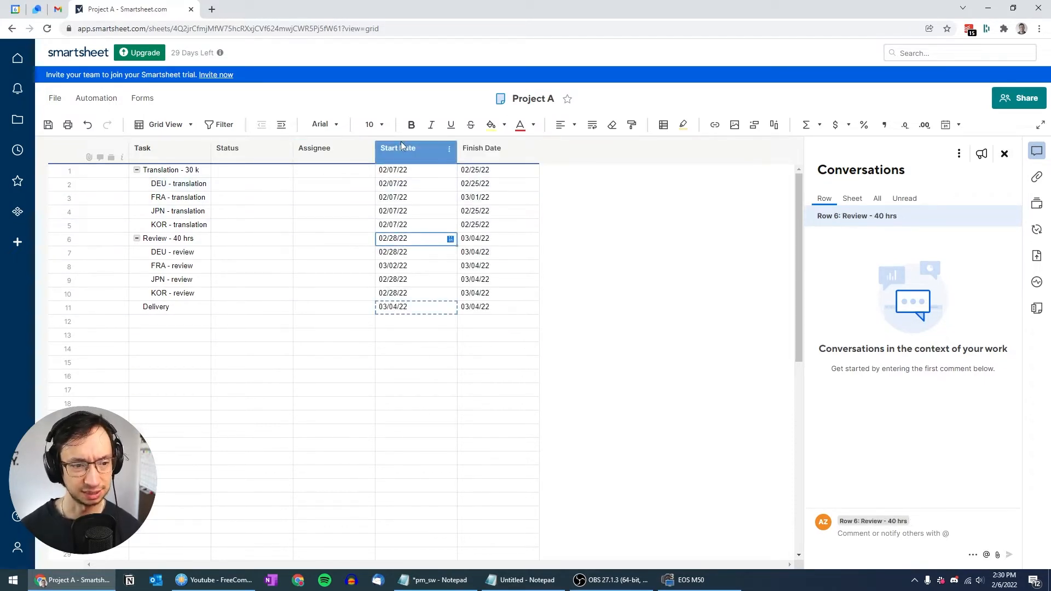
Step: Apply the 'Apr 27, 2018' date format to the Start Date and Finish Date columns
click(401, 146)
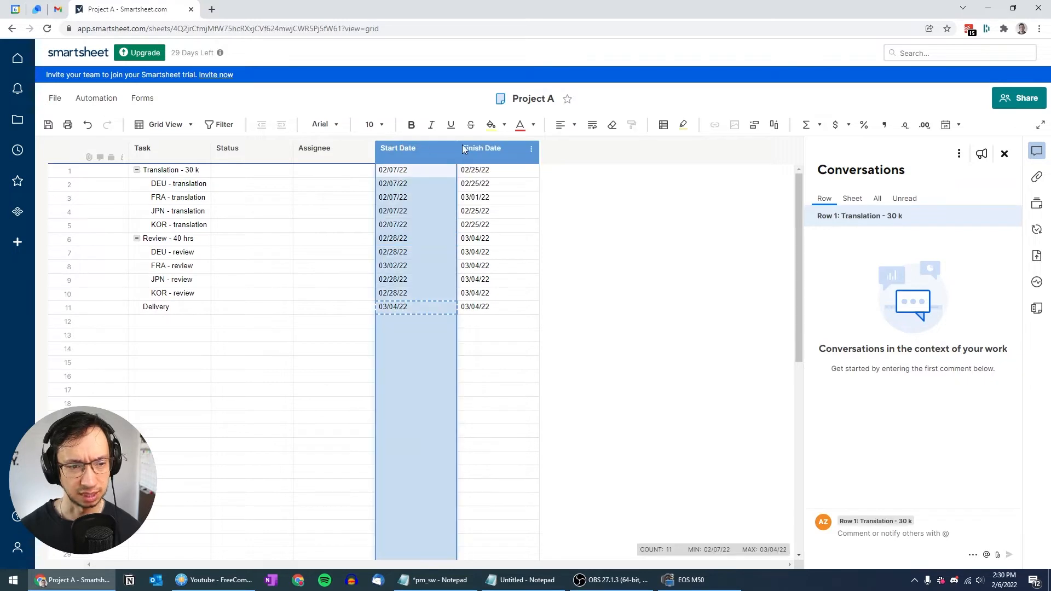
shift+click(491, 146)
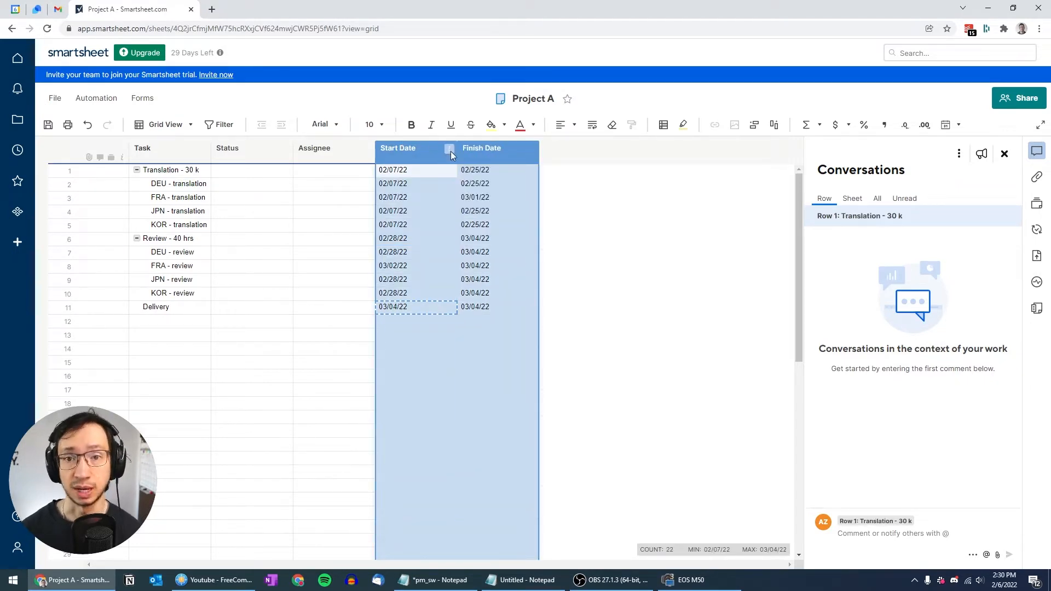
click(621, 218)
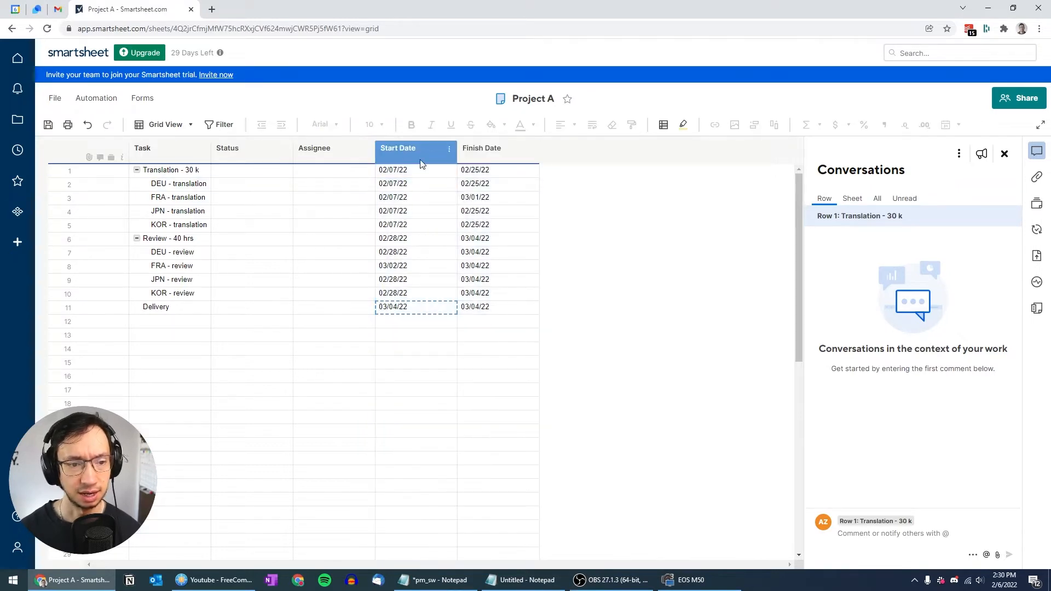
click(399, 152)
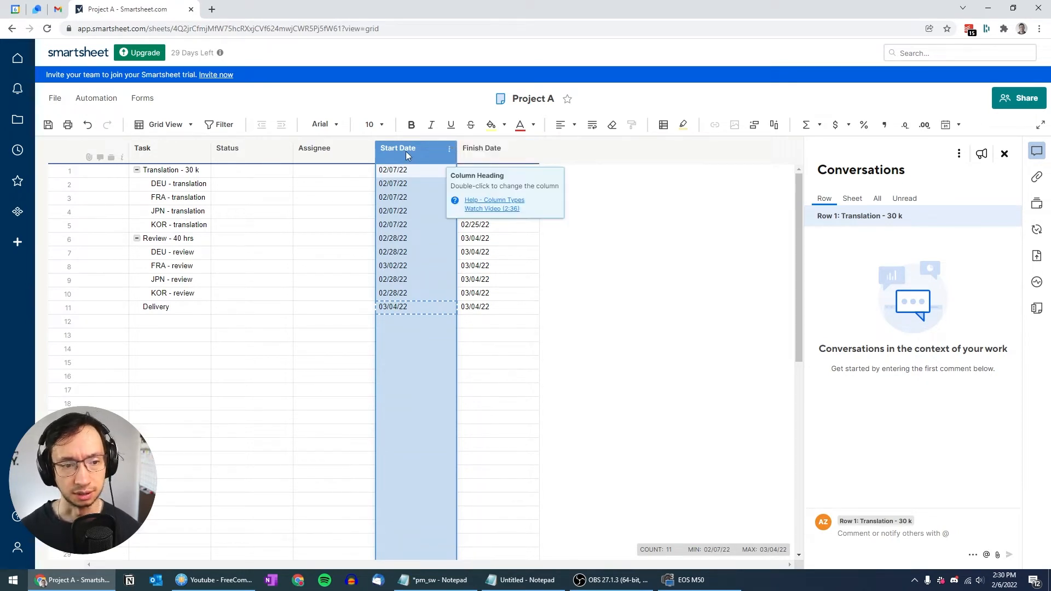
shift+click(495, 153)
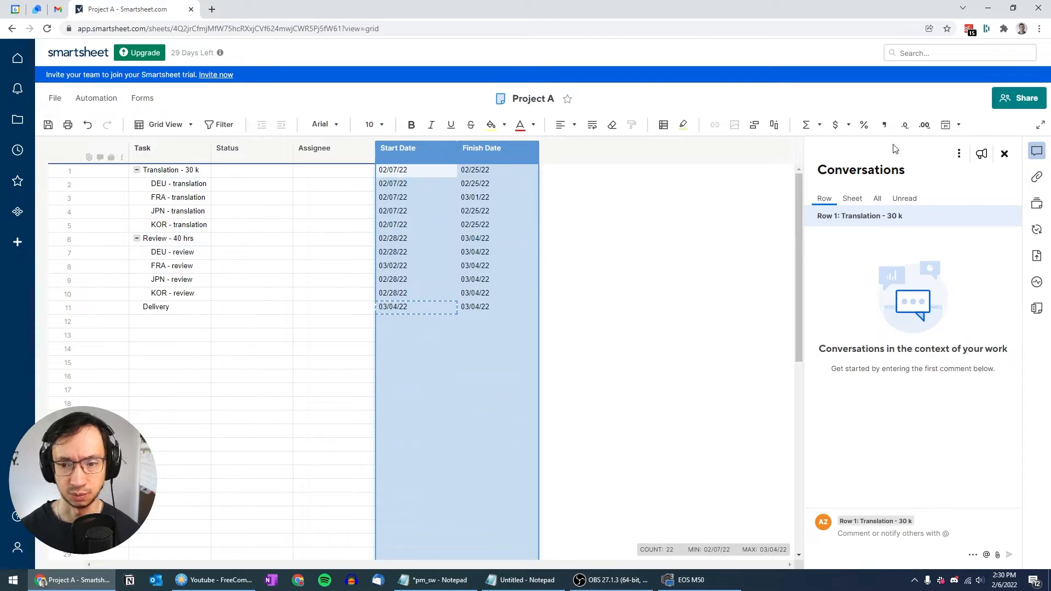
click(960, 124)
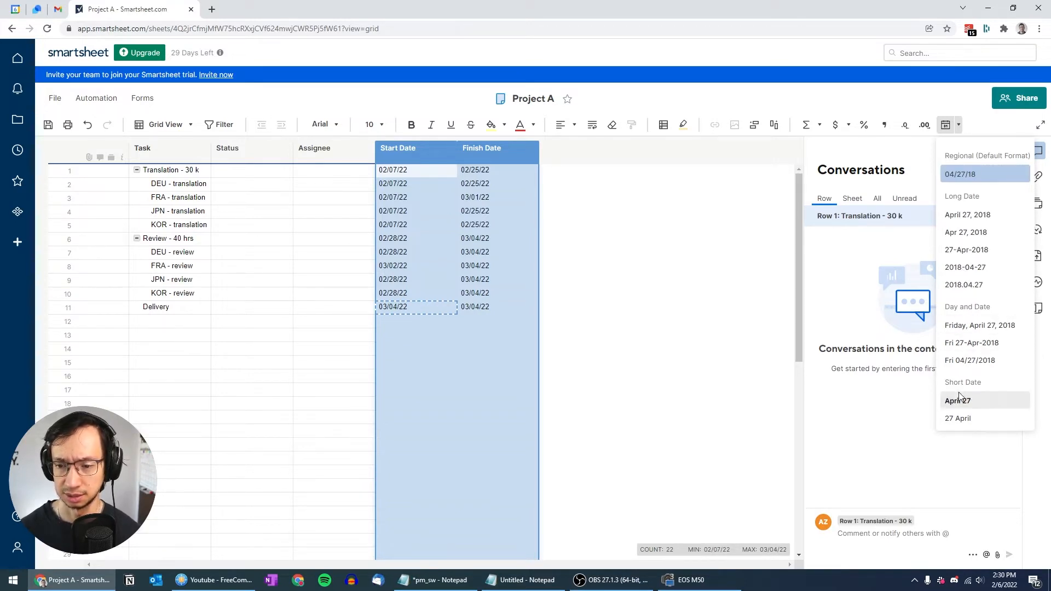
click(967, 237)
click(594, 258)
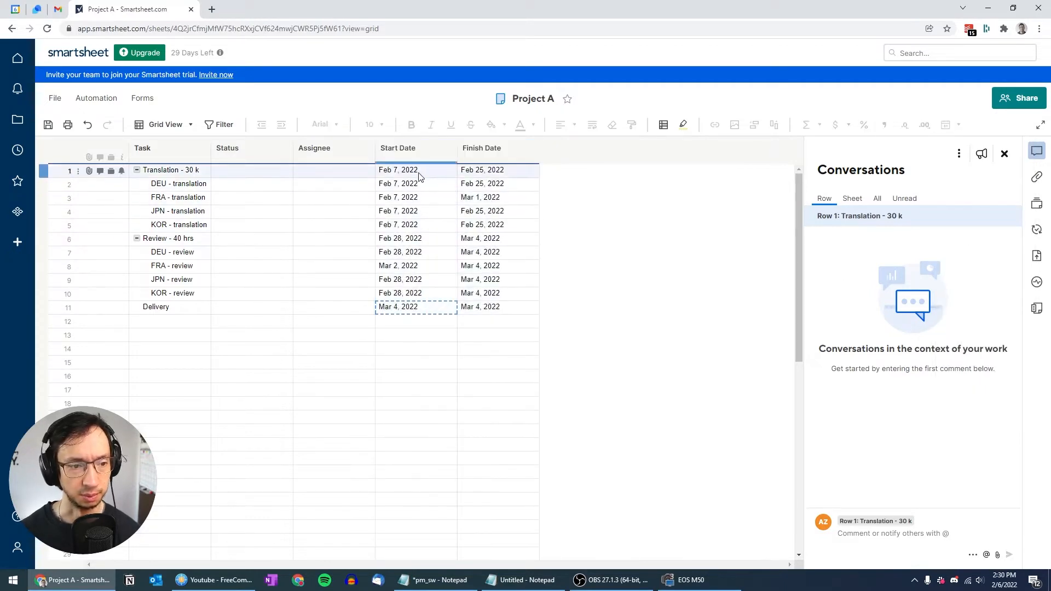
Step: Open the Status column properties and enter To Do, In Progress and Done as dropdown values
click(260, 175)
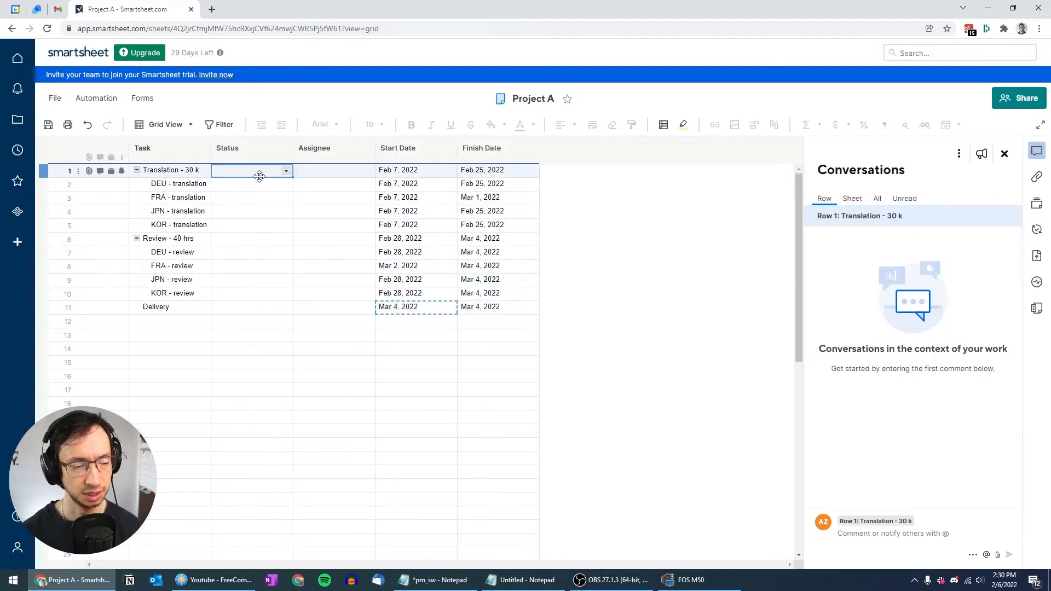
click(253, 153)
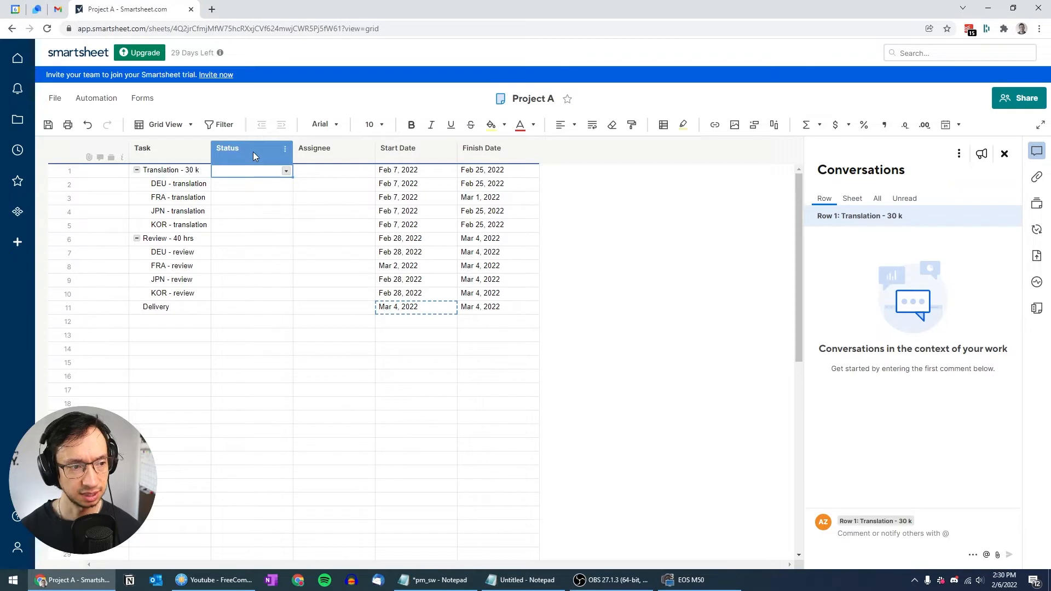
click(285, 149)
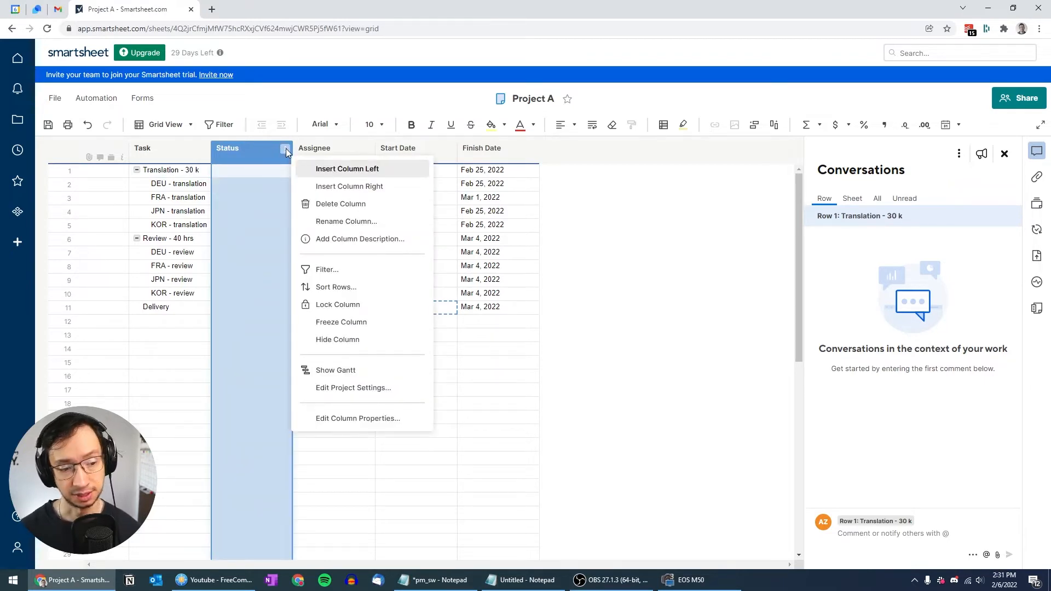
click(354, 418)
click(668, 289)
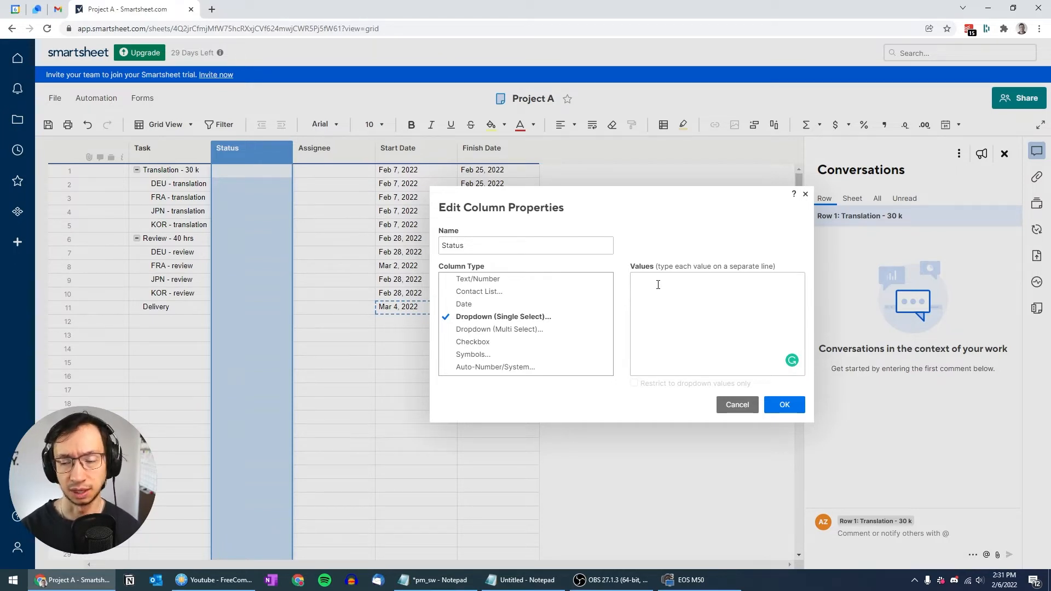
text(To )
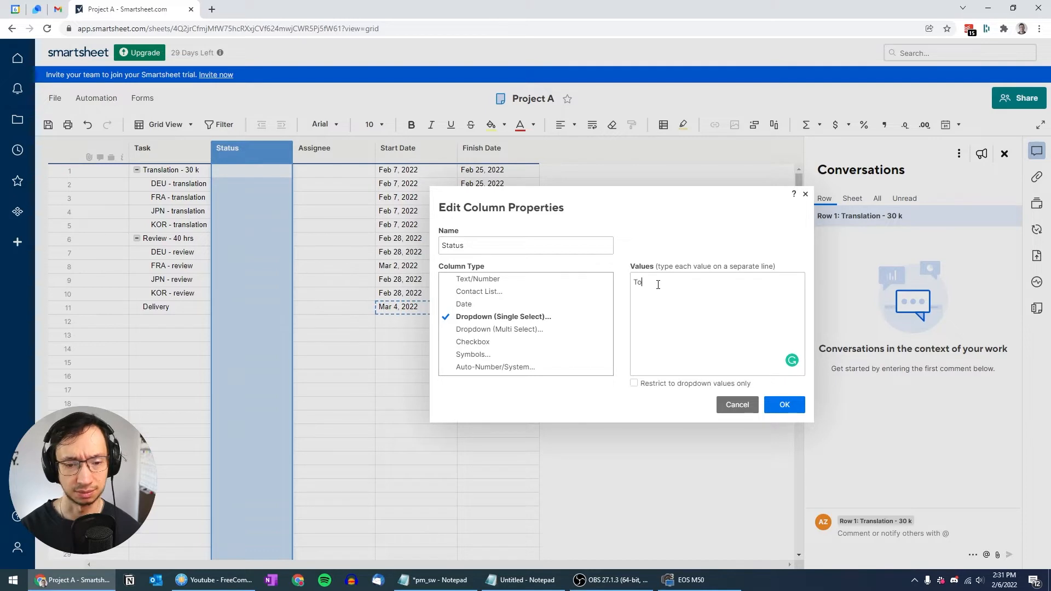
text(Do )
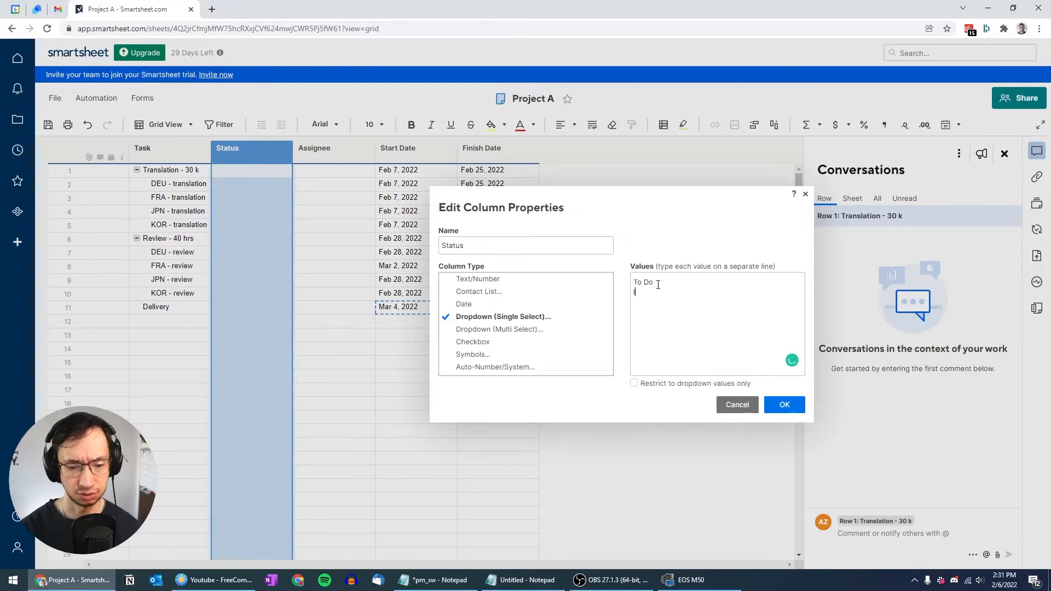
text(In Progress)
key(Return)
text(D)
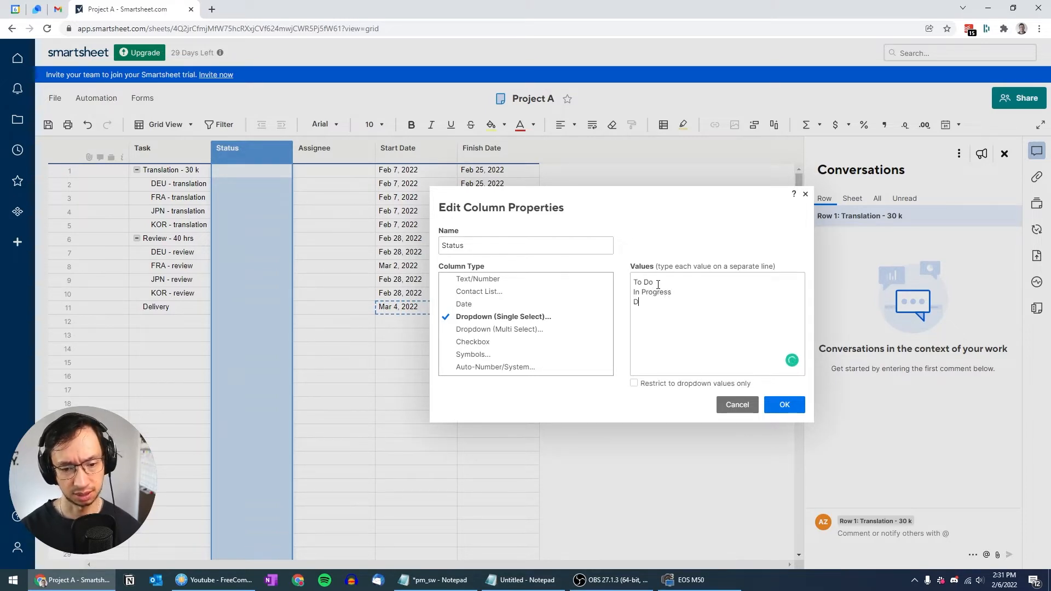
text(one)
Step: Insert '> Heads-up sent' and 'Heads-up confirmed' value lines before Done
key(Up)
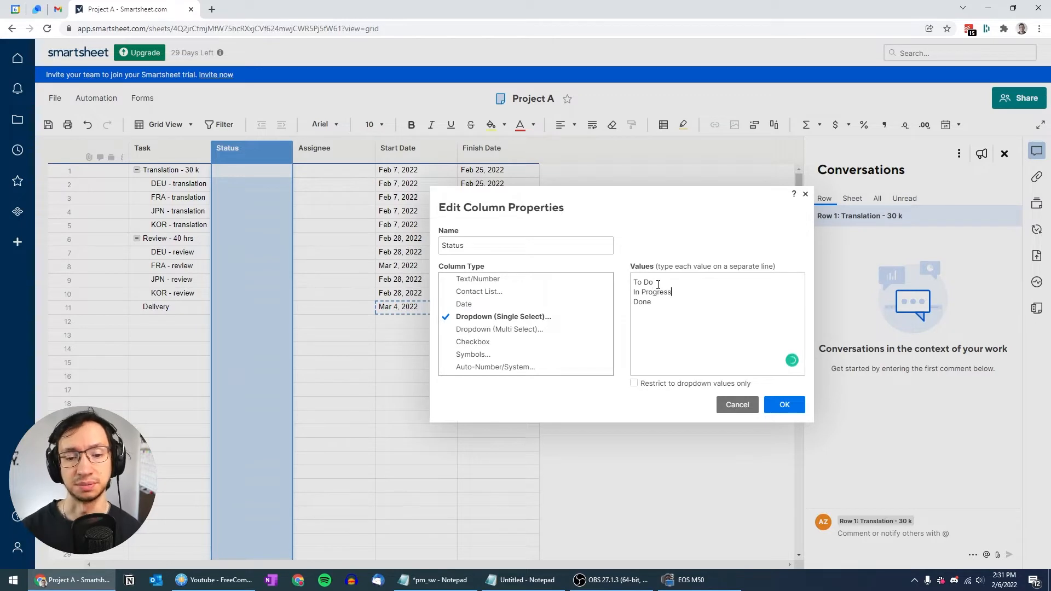
key(Return)
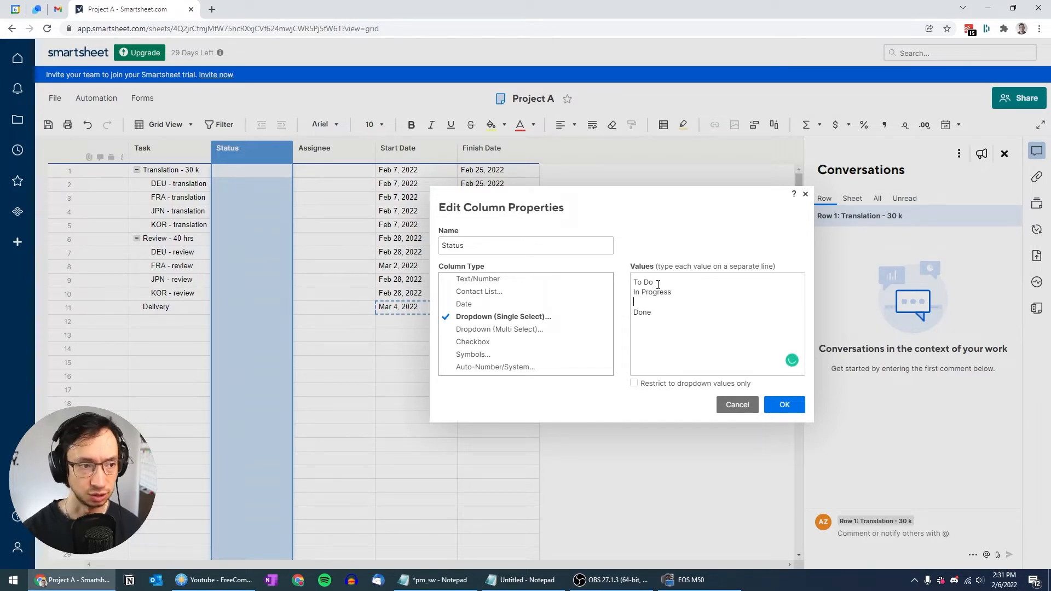
text(> H)
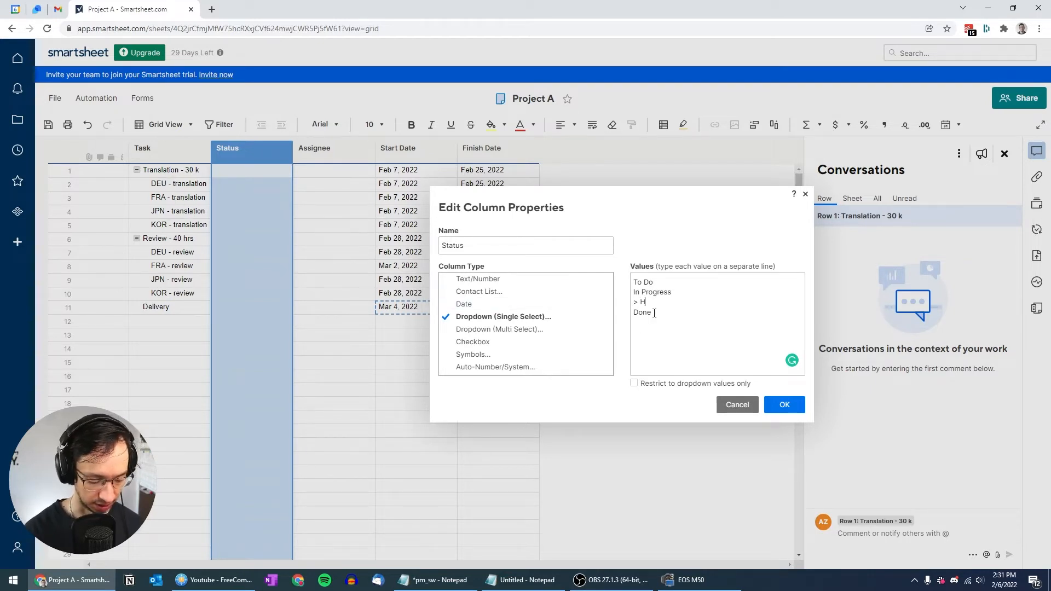
text(eads-up sent)
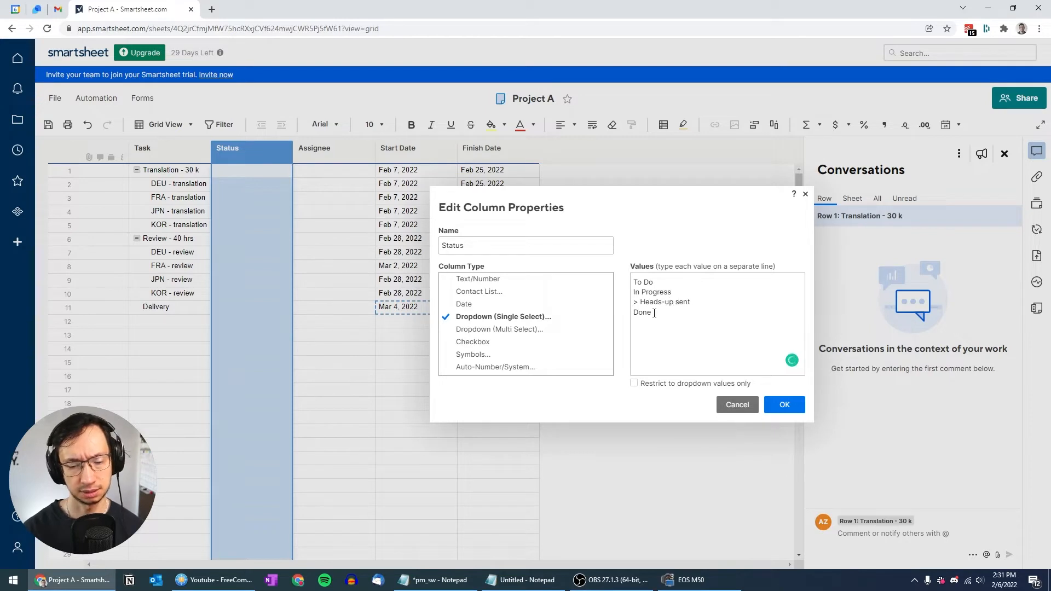
key(Return)
text(> Heads-up sent)
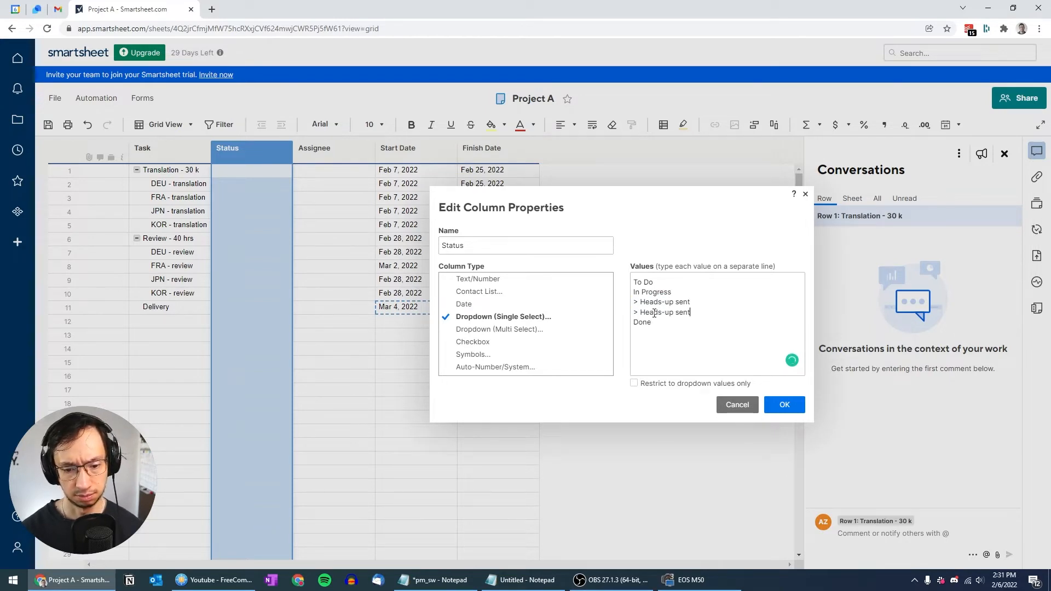
key(Return)
text(> Heads-up sent)
key(Return)
text(> Heads-up sent)
key(ctrl+shift+Left)
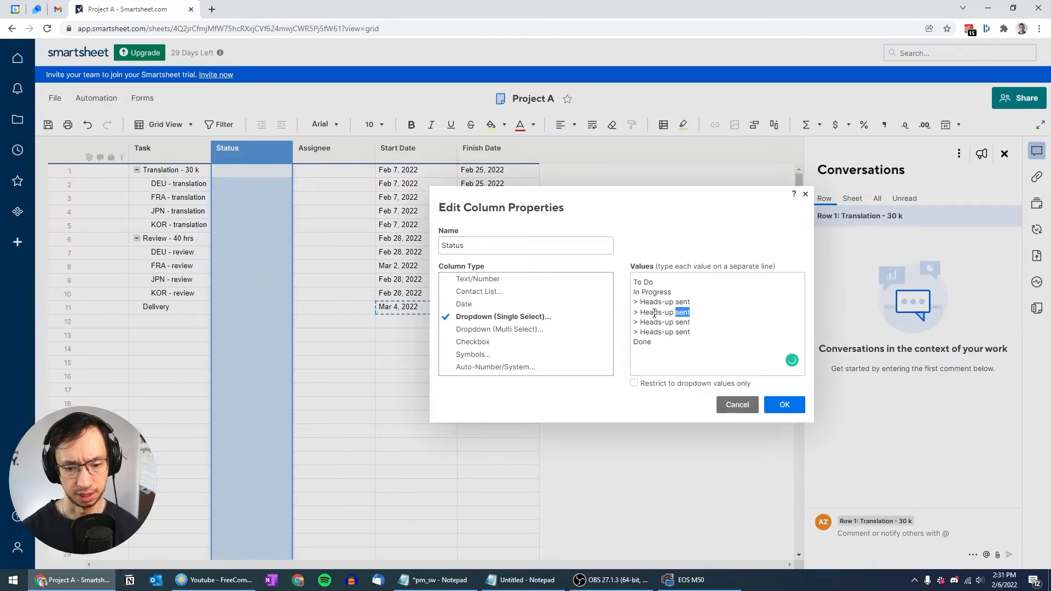
text(confirmed)
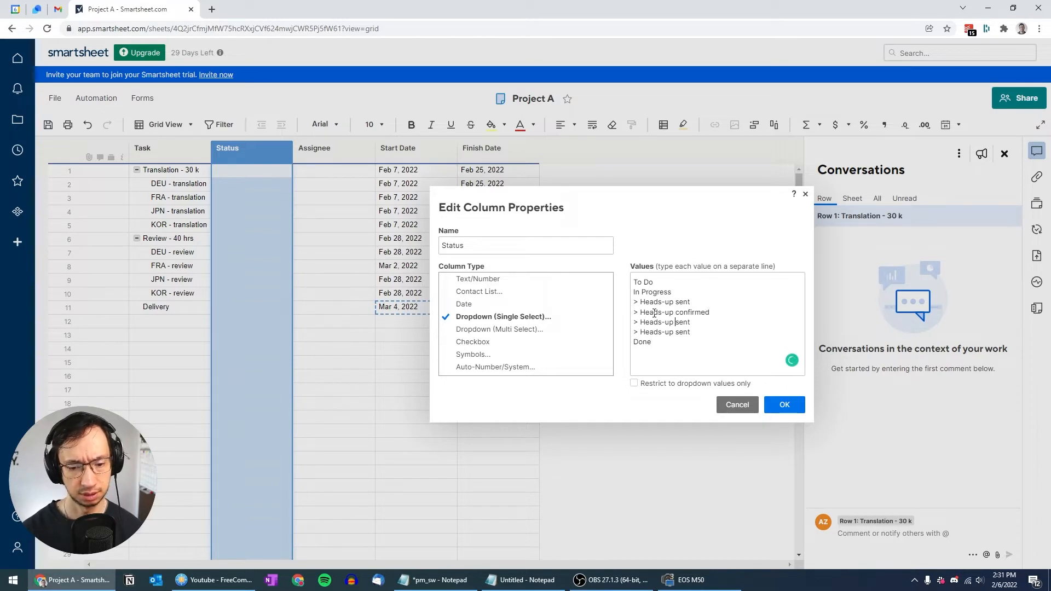
Step: Add Handoff sent and Handoff confirmed values, restrict to dropdown values only, and apply
key(shift+Left)
key(shift+Left)
key(shift+Left)
key(shift+Left)
key(shift+Left)
key(shift+Left)
key(shift+Left)
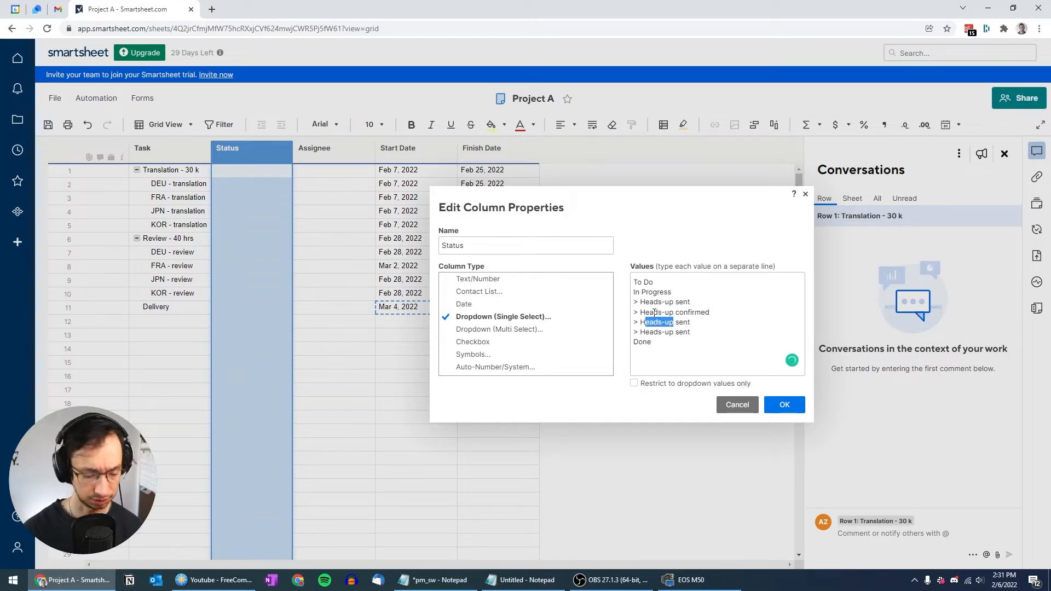
text(andoff)
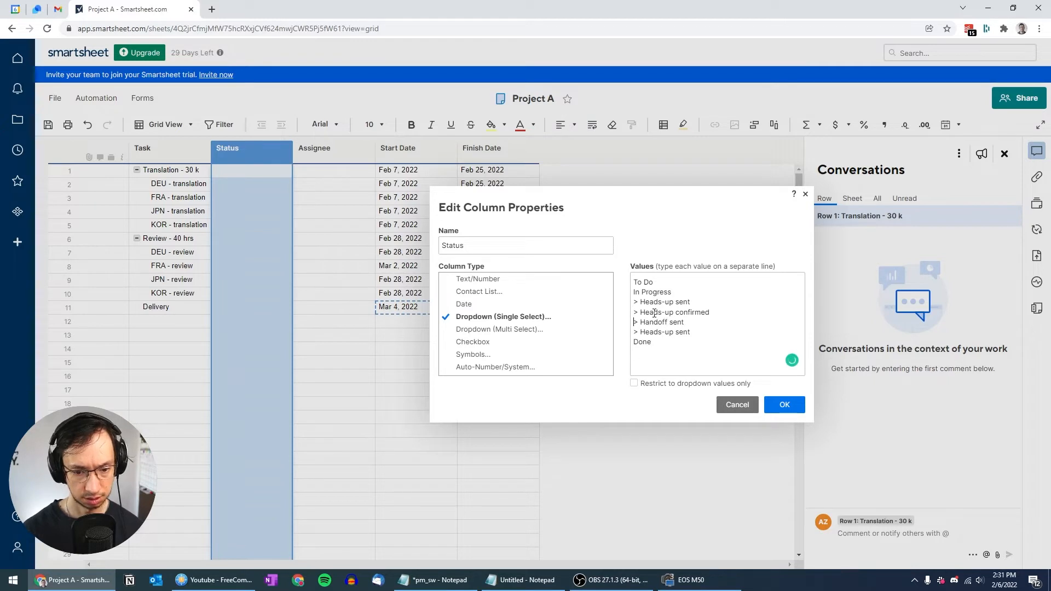
key(Home)
key(shift+End)
key(ctrl+c)
key(Down)
key(Home)
key(shift+End)
key(ctrl+v)
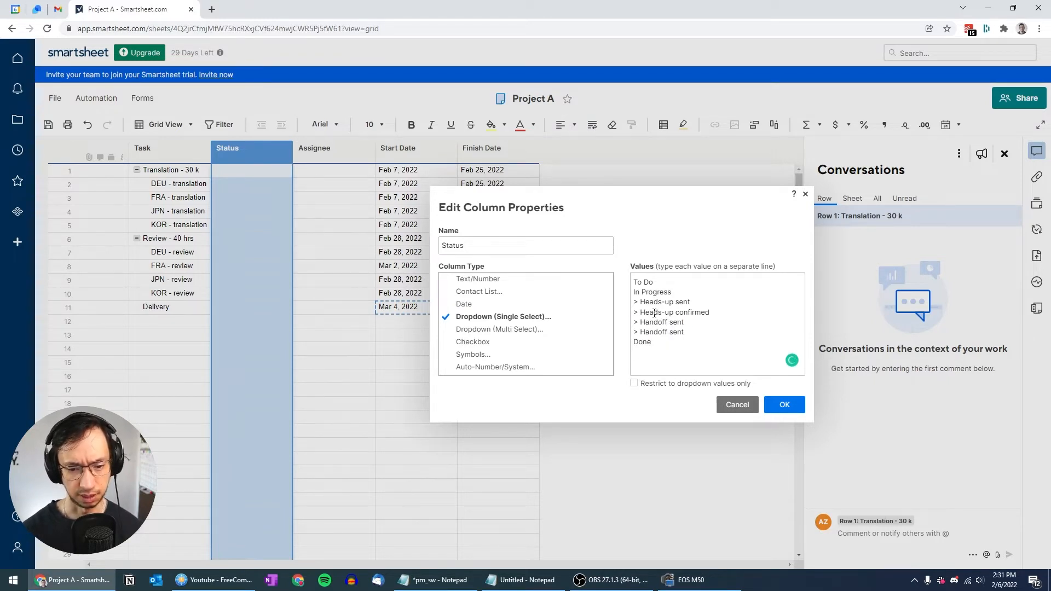
key(ctrl+shift+Left)
text(confirmed)
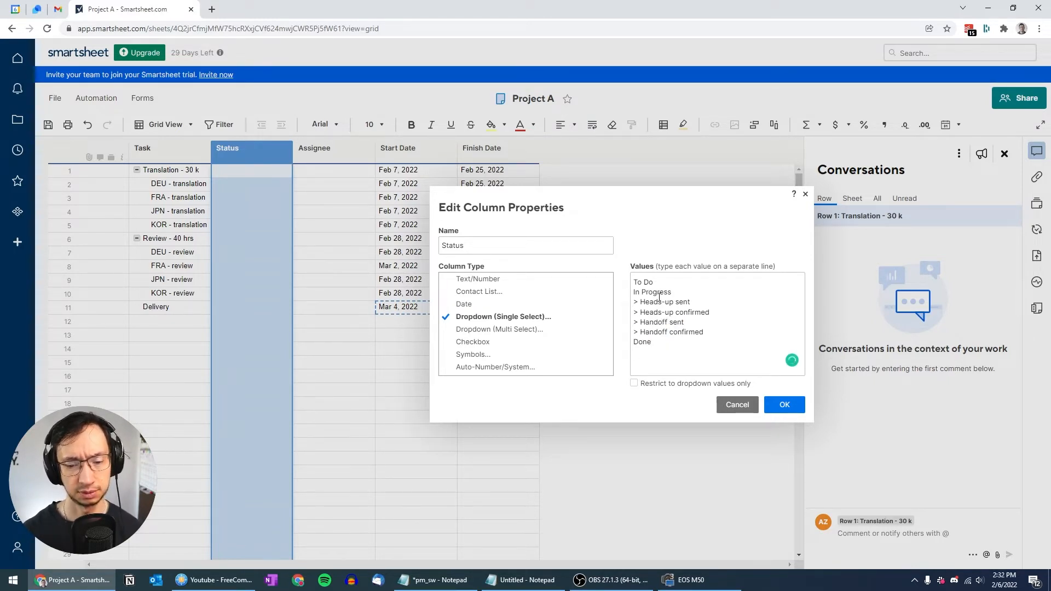
click(636, 384)
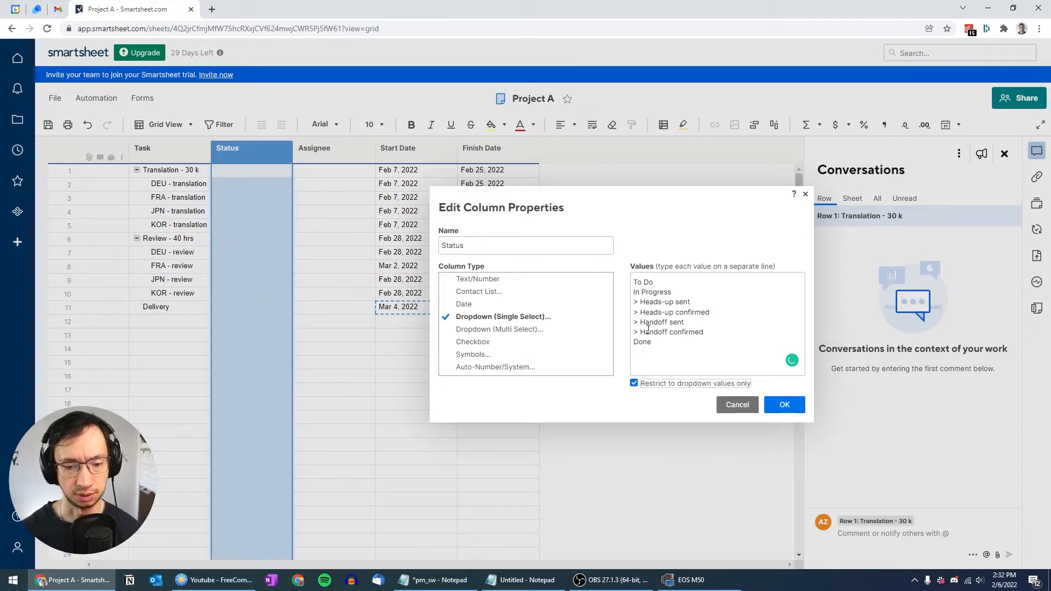
click(784, 405)
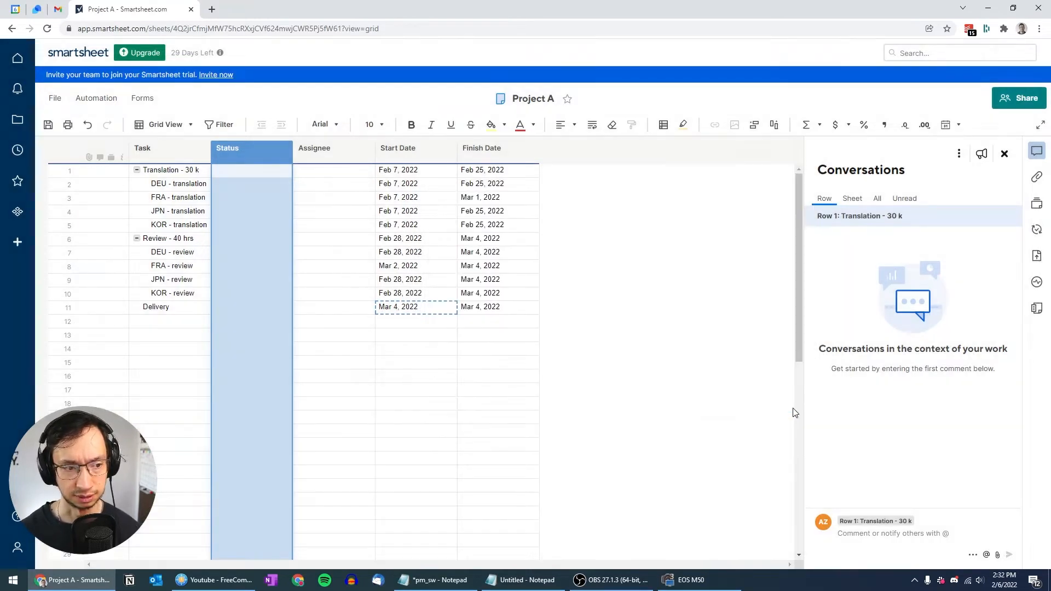
Step: Set row 1's Status to In Progress and paste status values into rows 2–10
click(255, 192)
click(274, 171)
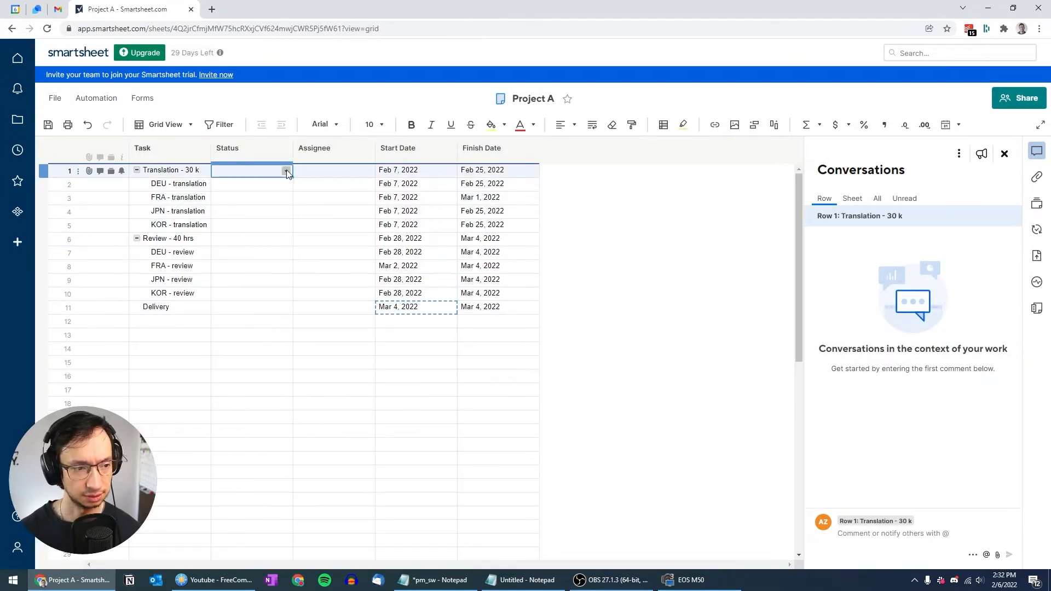
click(286, 171)
click(251, 193)
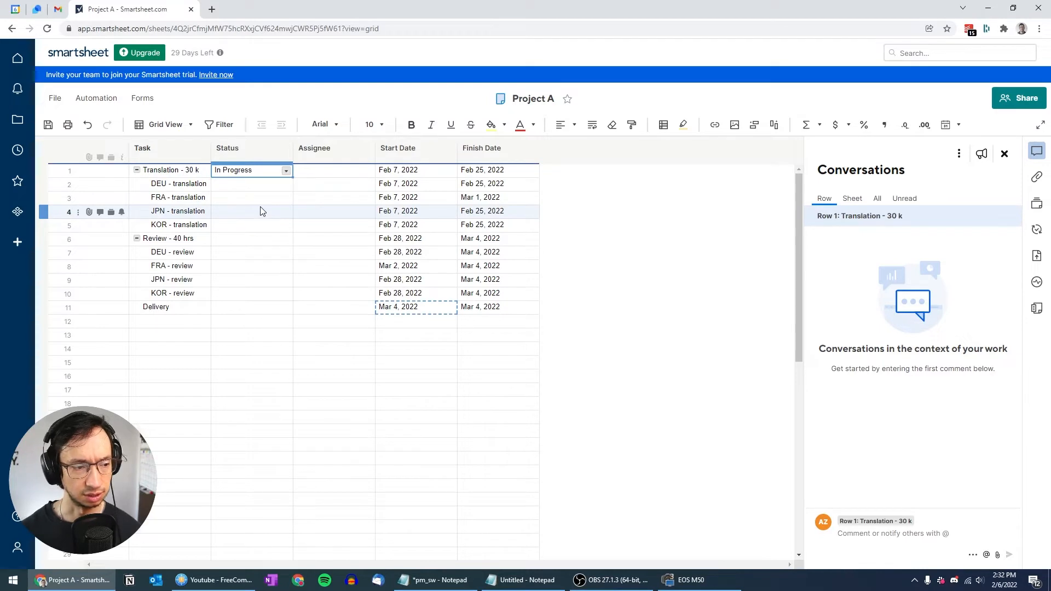
click(264, 186)
key(ctrl+v)
Step: Assign the Translation - 30 k row to the existing team member from the Assignee list
click(356, 175)
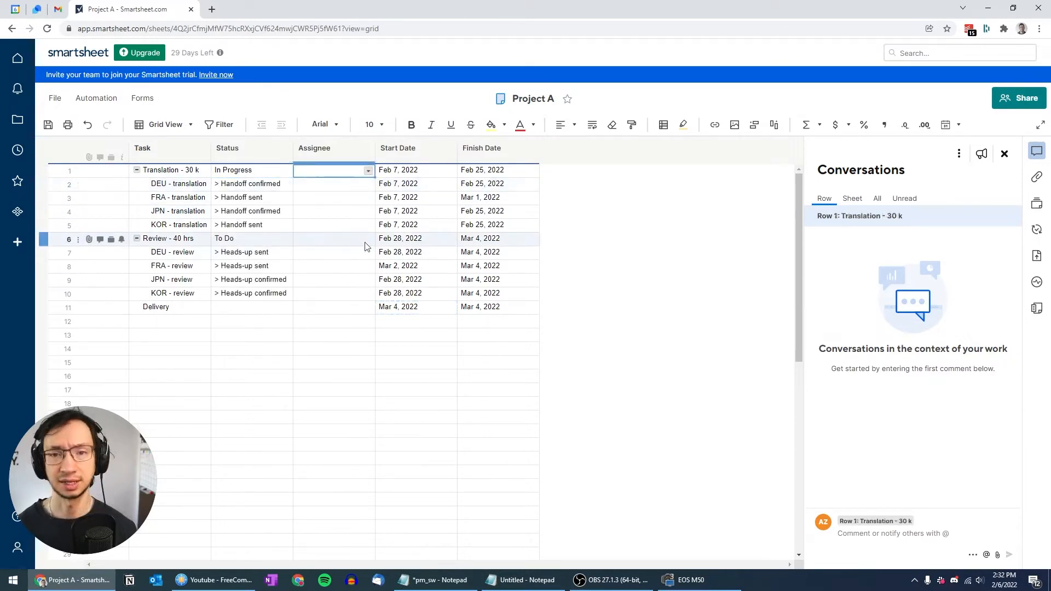
click(367, 172)
click(359, 196)
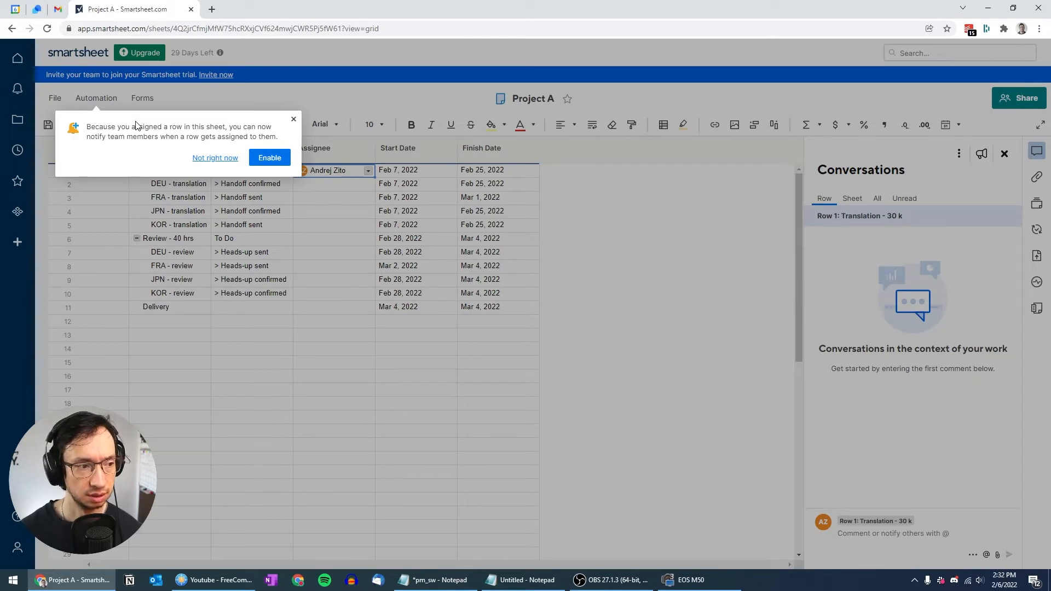
Step: Dismiss the notification offer and paste row 1's assignee into row 6 and the Delivery row
click(215, 159)
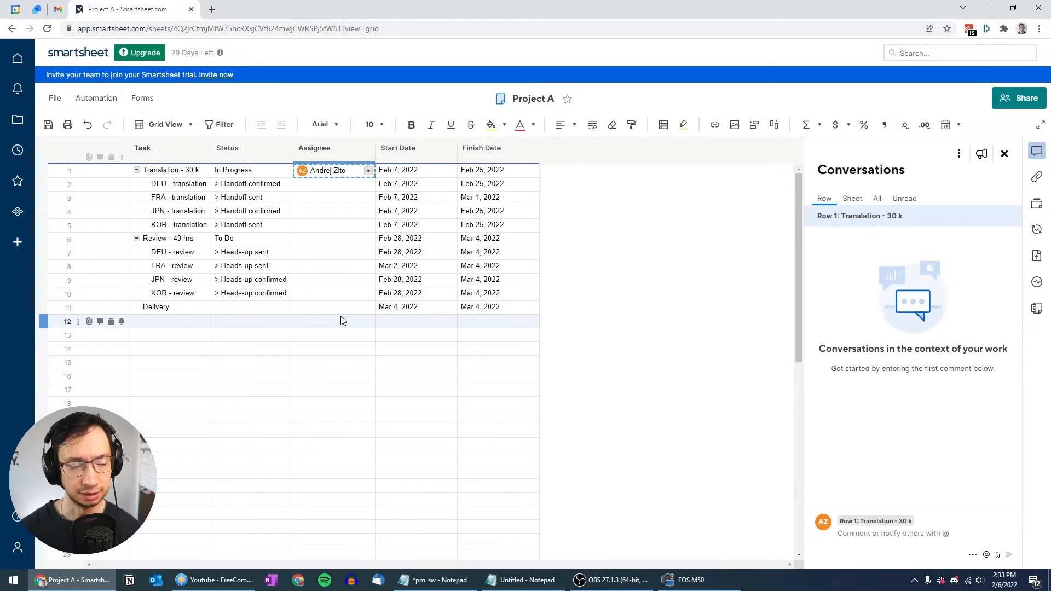
key(Down)
key(Down)
key(Down)
key(Down)
key(Down)
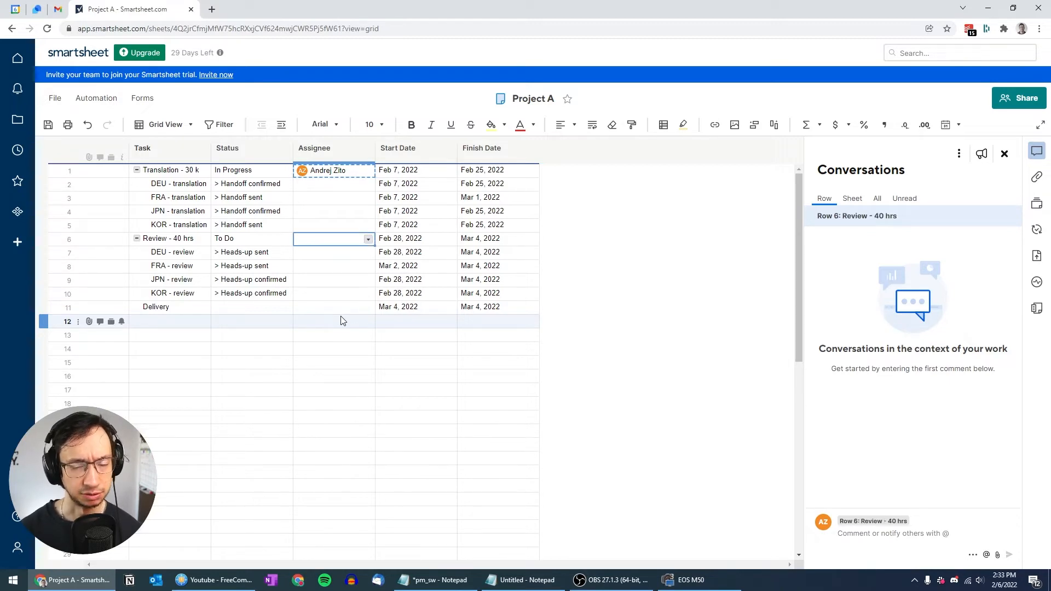
key(ctrl+v)
key(Down)
key(Down)
key(Down)
key(Down)
key(Down)
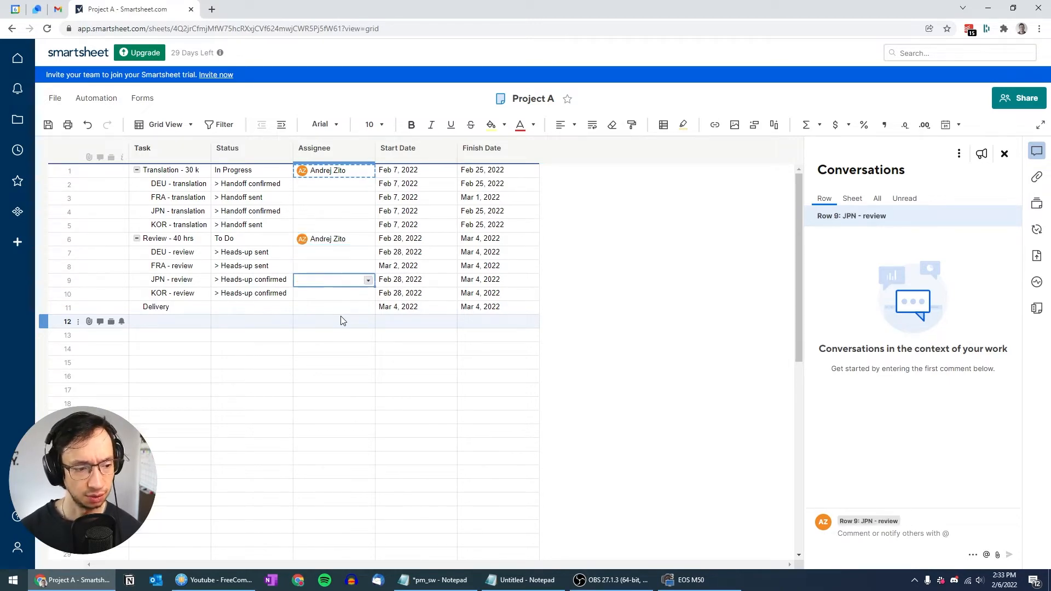
key(ctrl+v)
key(Up)
key(Up)
key(Up)
key(Up)
key(Up)
key(Up)
key(Up)
key(Up)
key(Up)
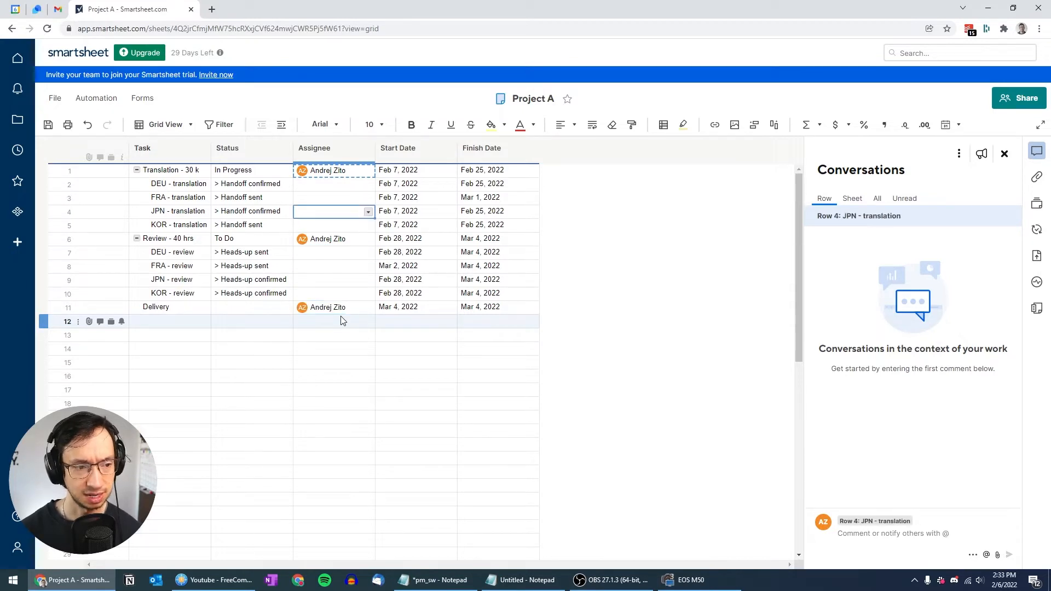
Step: Add a new contact with name and e-mail for row 2, then start a second contact
click(368, 185)
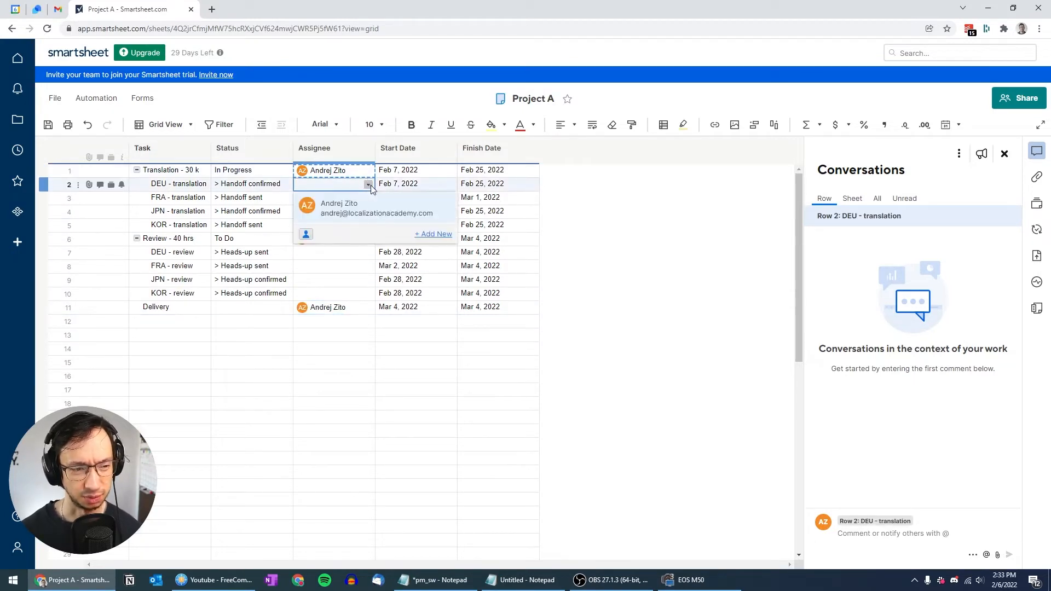
click(436, 234)
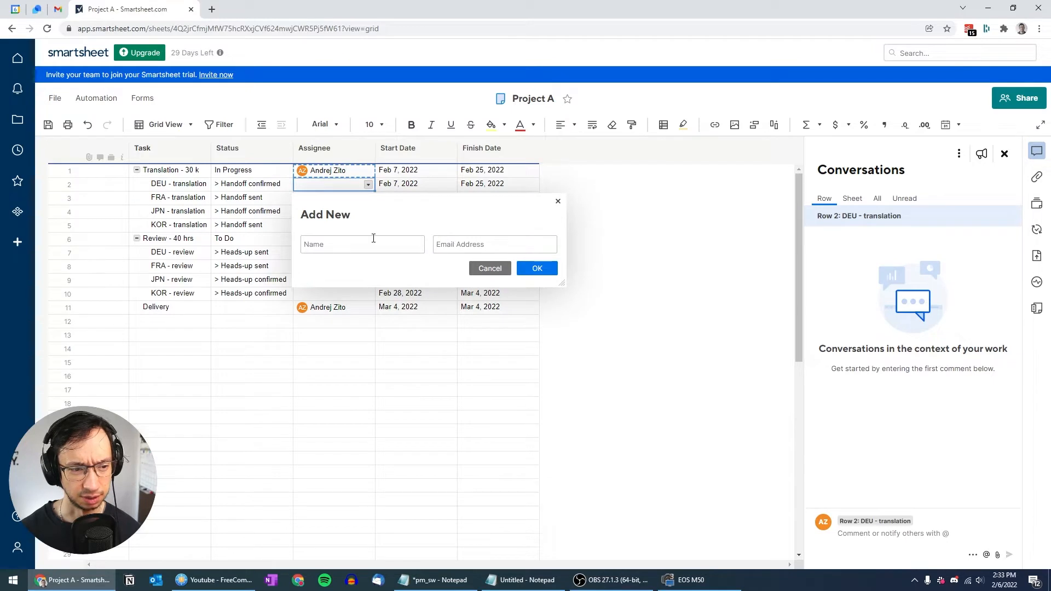
text(Ai)
key(Tab)
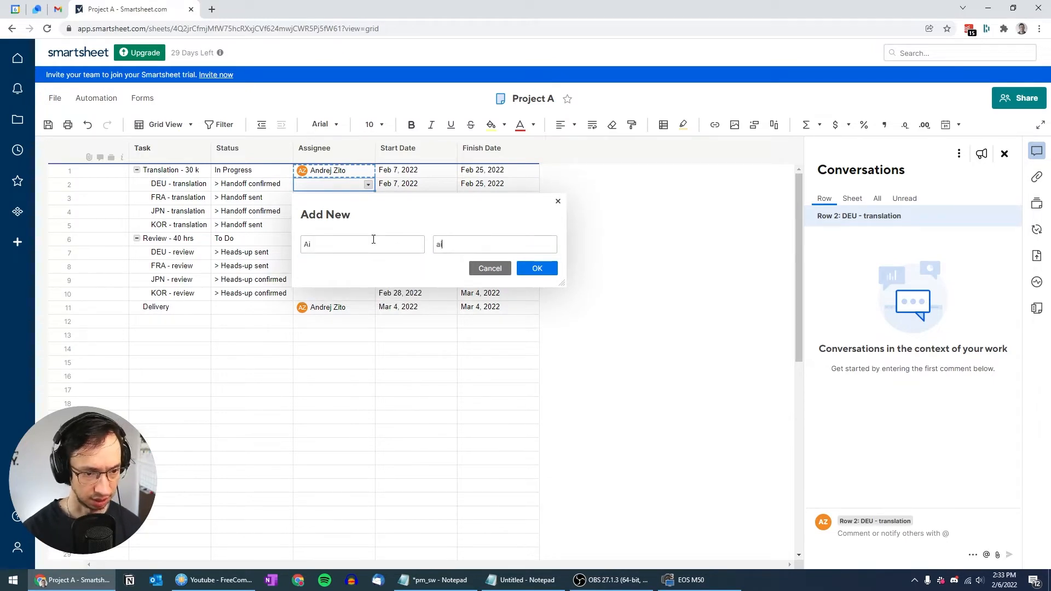
key(Return)
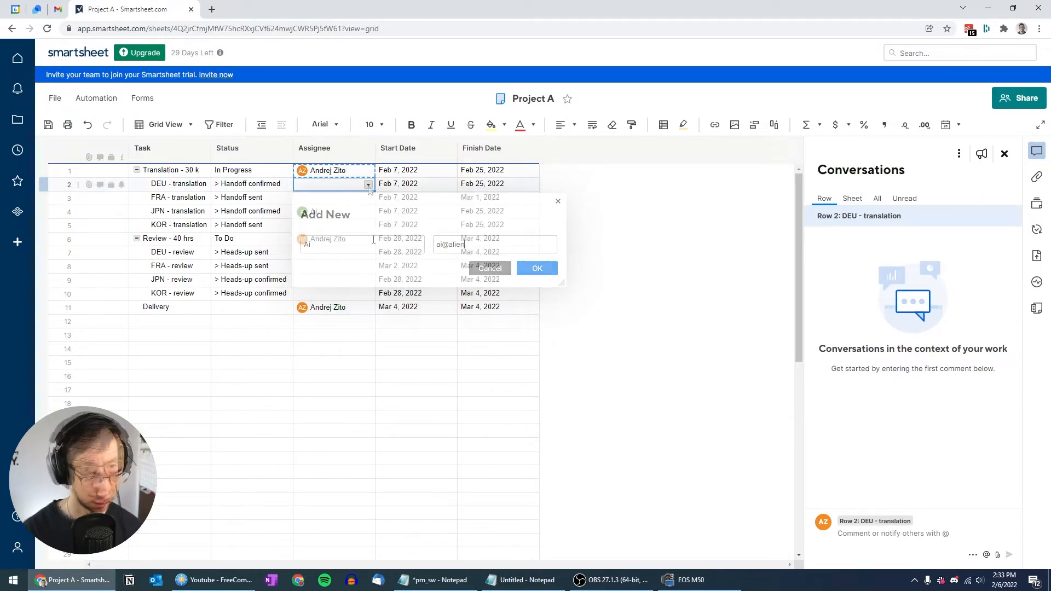
click(431, 267)
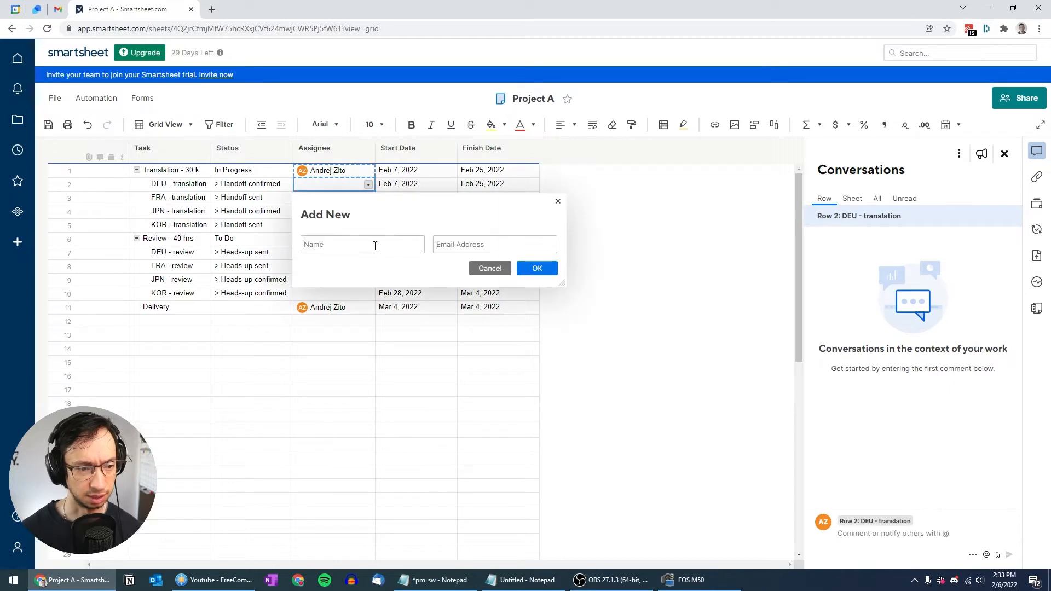
text(C)
text(hr)
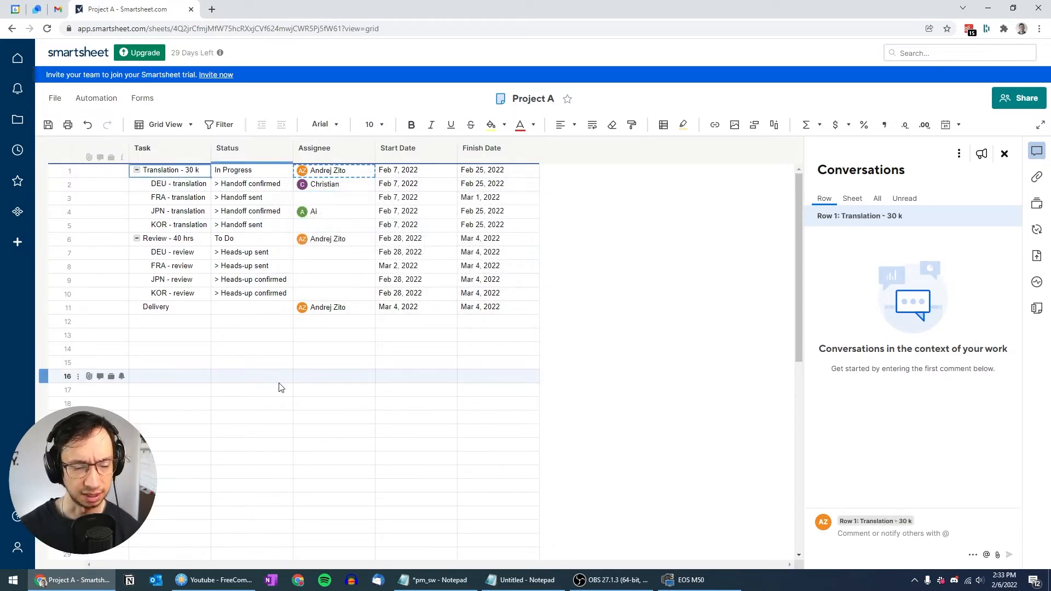
key(Down)
key(Down)
key(Down)
key(Down)
key(Down)
key(Down)
key(Down)
key(Down)
key(Down)
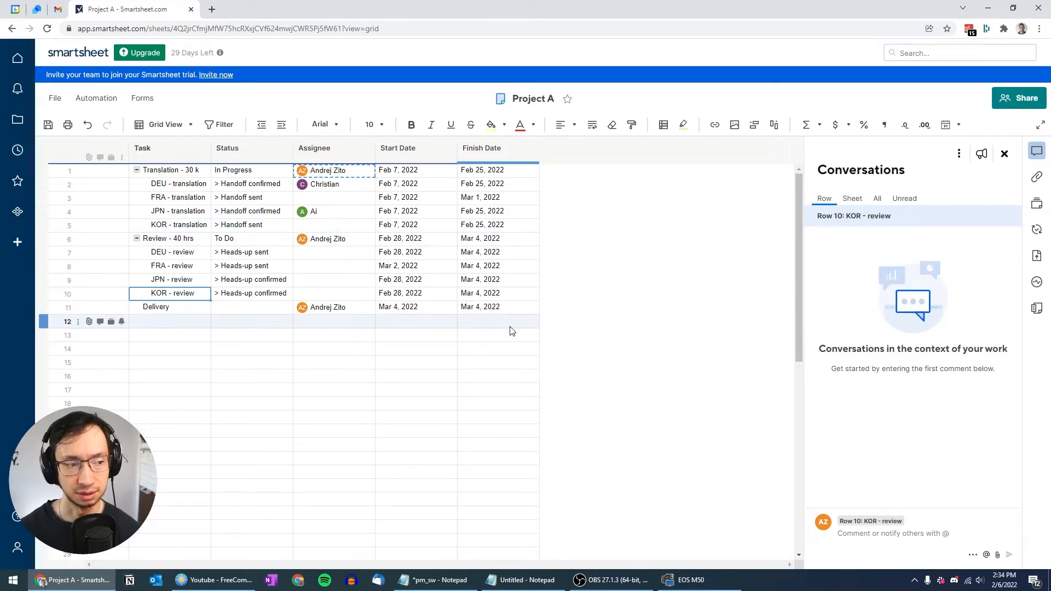
Step: Select Status cells in rows 1–2 and bring up the Status column's context menu
click(251, 170)
click(504, 124)
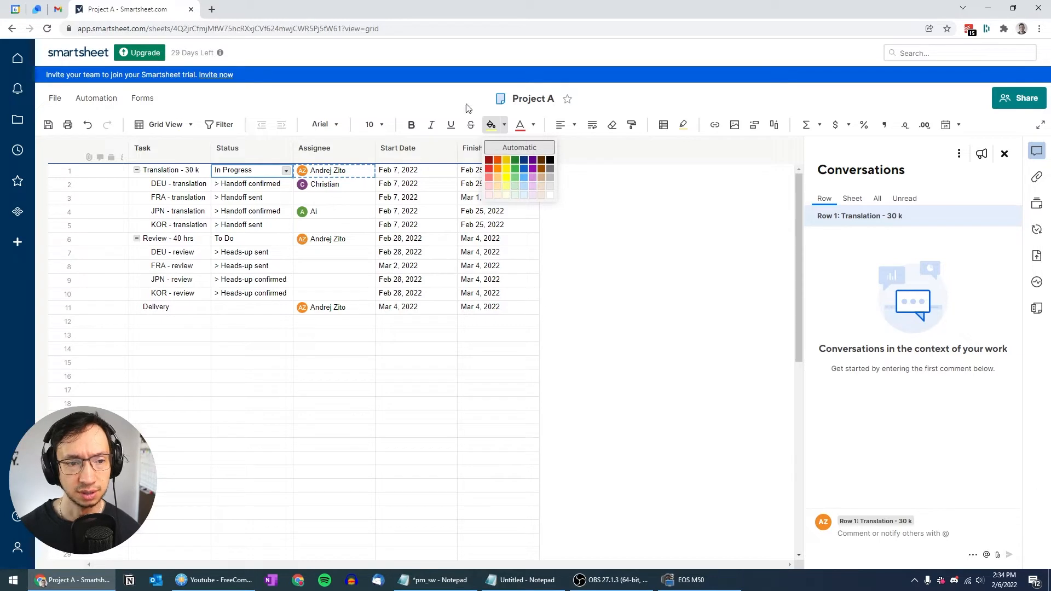
click(275, 187)
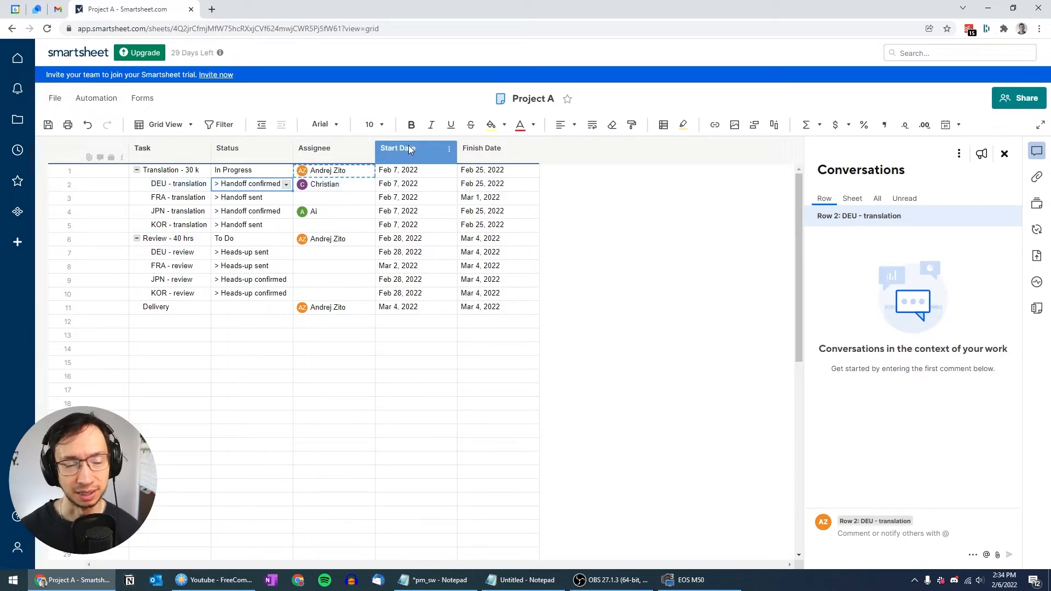
click(284, 148)
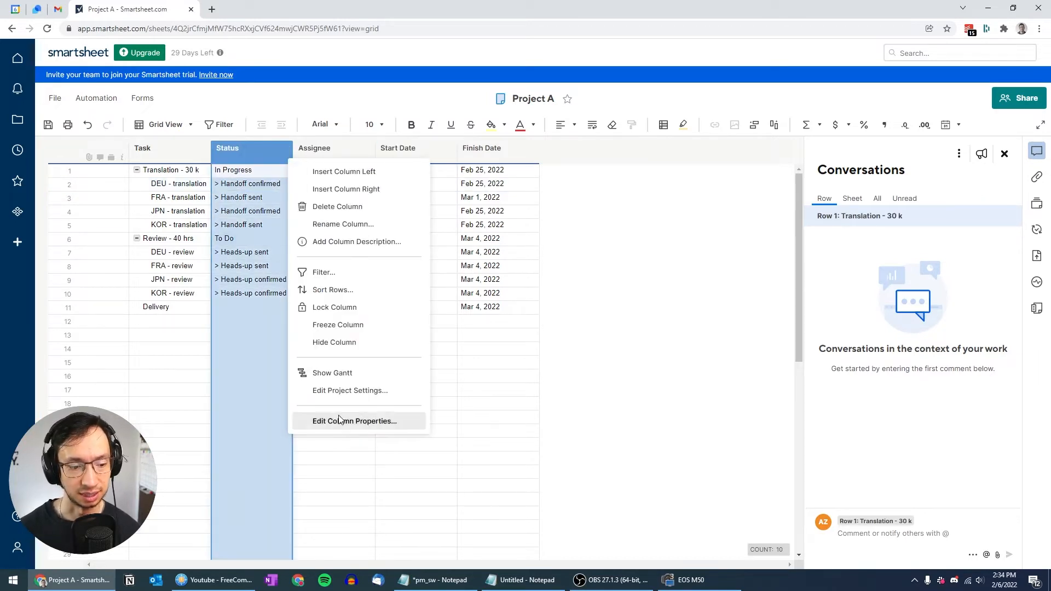
Step: Review the Status dropdown values, including '> Heads-up sent', and close the properties with OK
click(366, 420)
drag(653, 282, 694, 290)
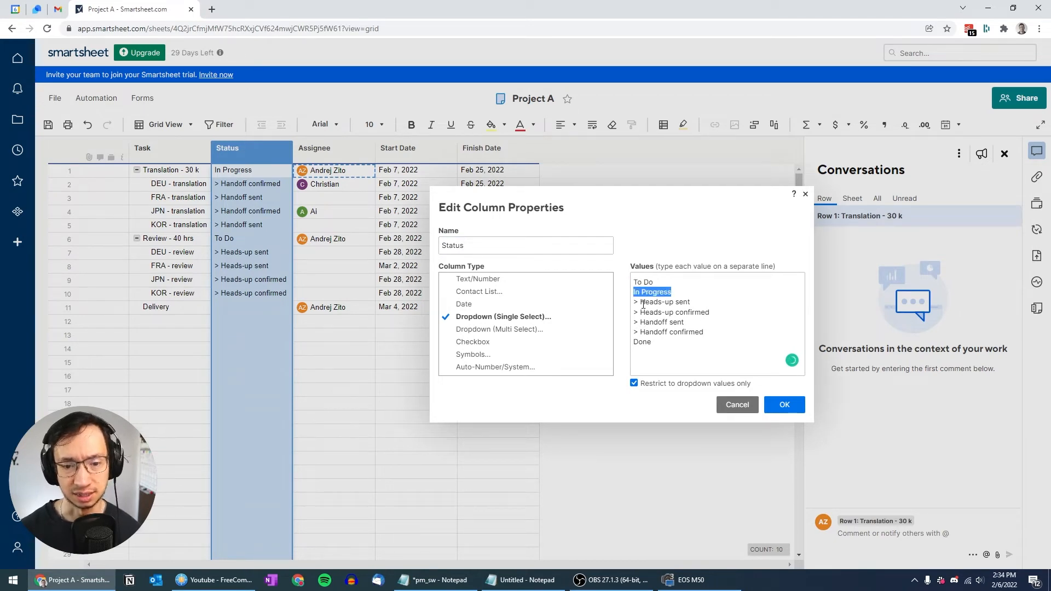
drag(633, 302, 701, 303)
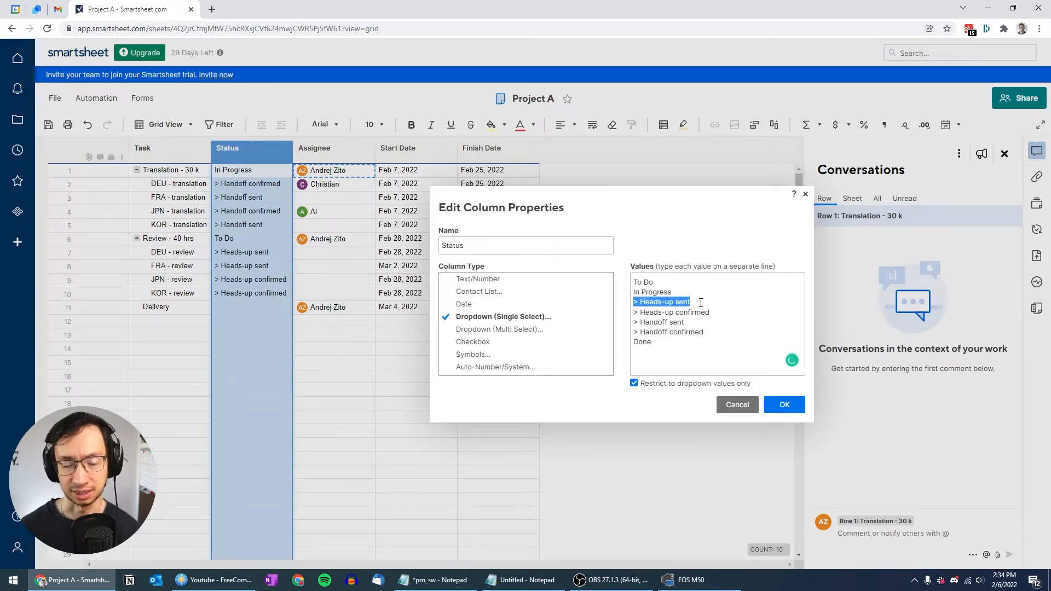
click(785, 404)
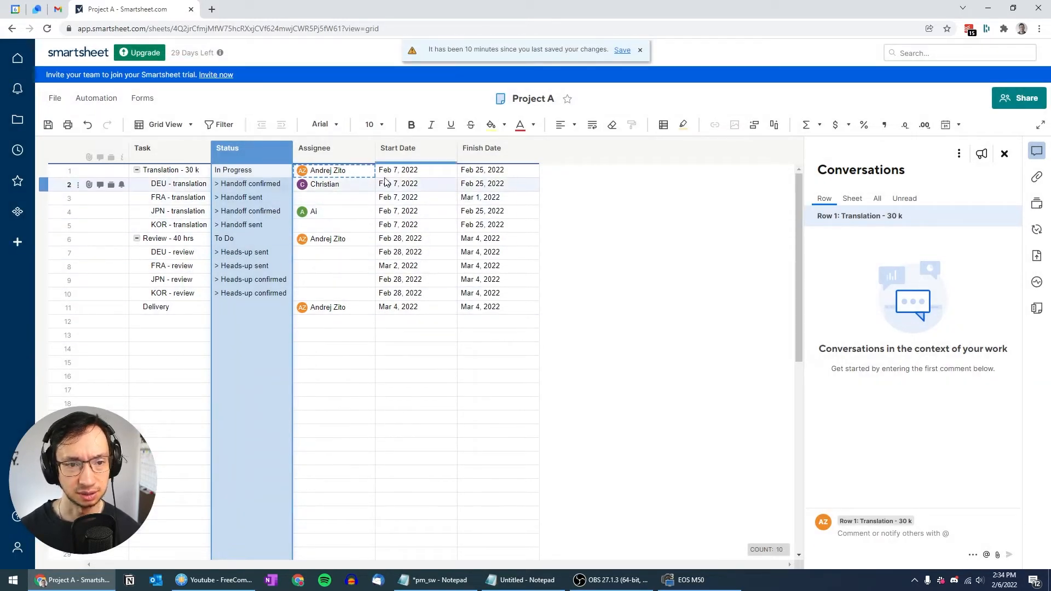
Step: Add a conditional formatting rule whose condition is Status equals '> Heads-up sent'
click(664, 125)
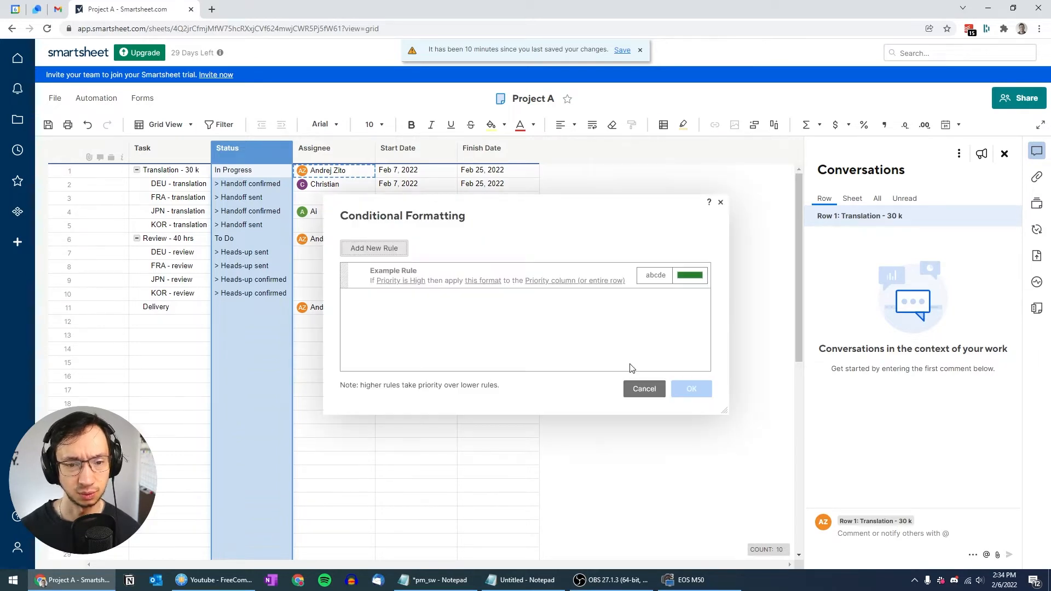
click(391, 250)
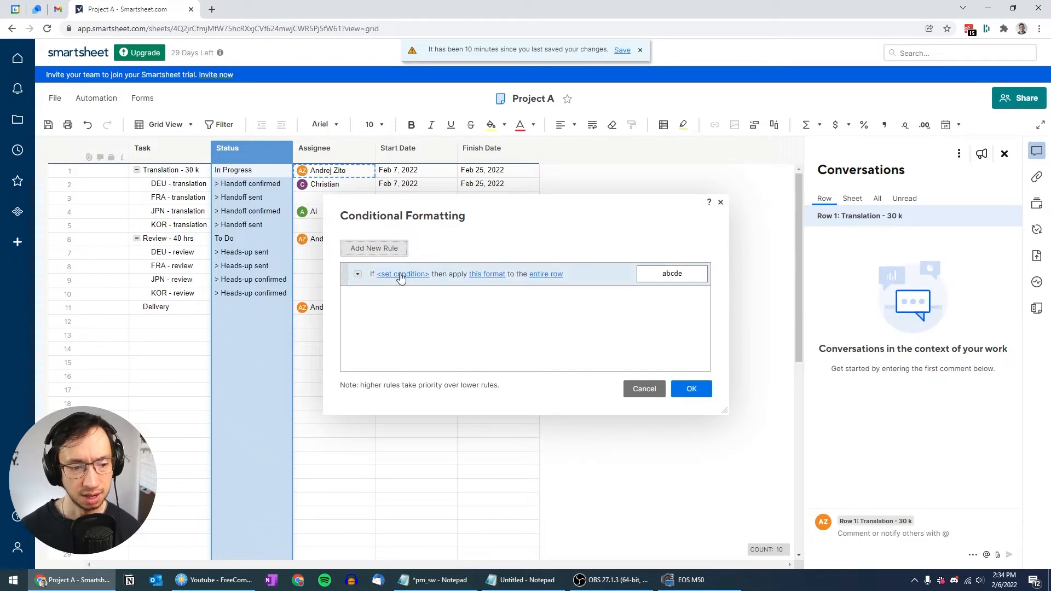
click(401, 274)
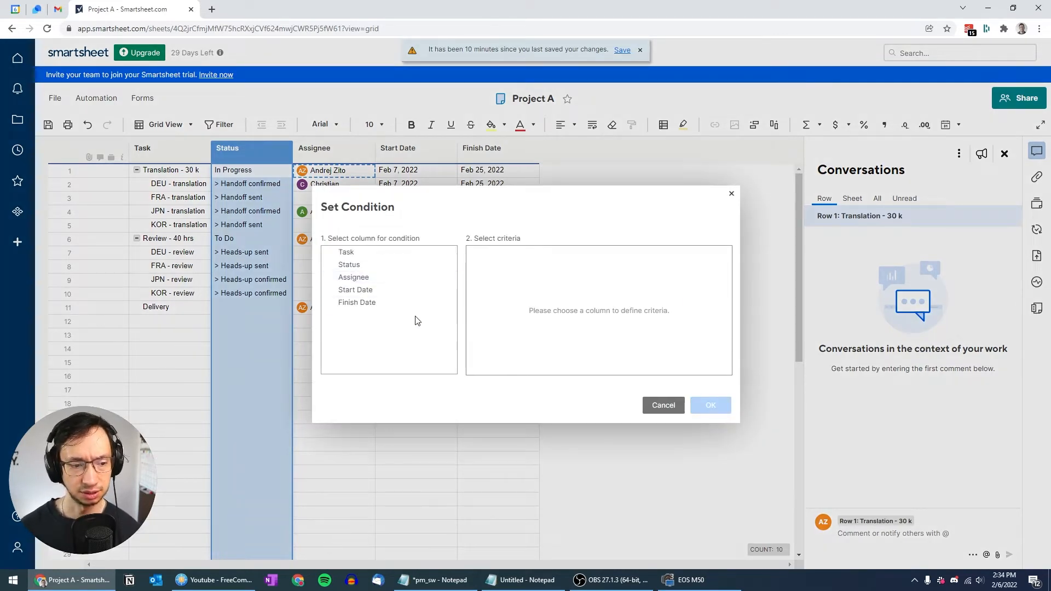
click(361, 266)
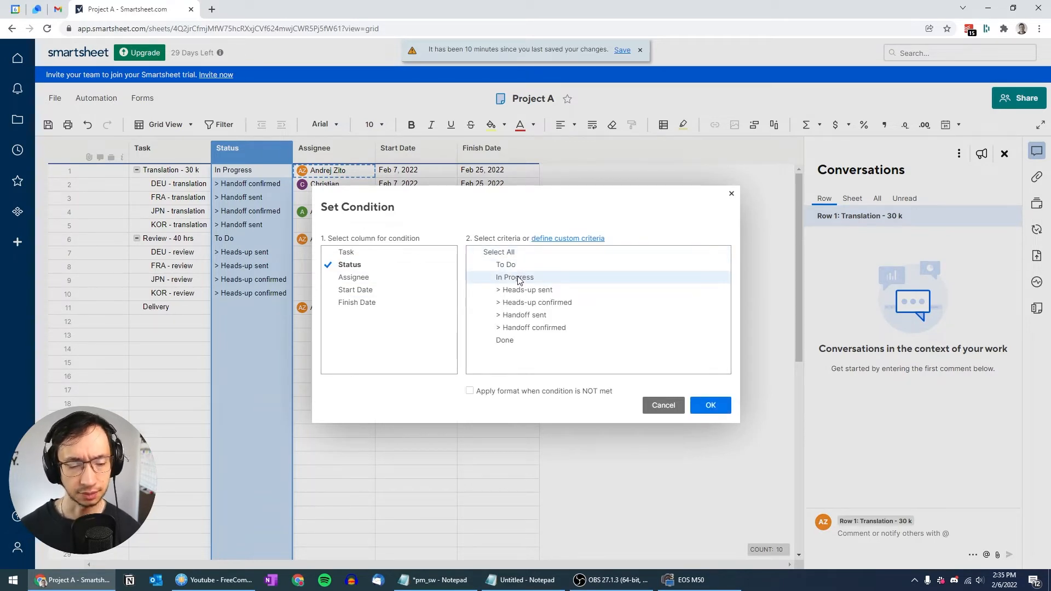
click(531, 290)
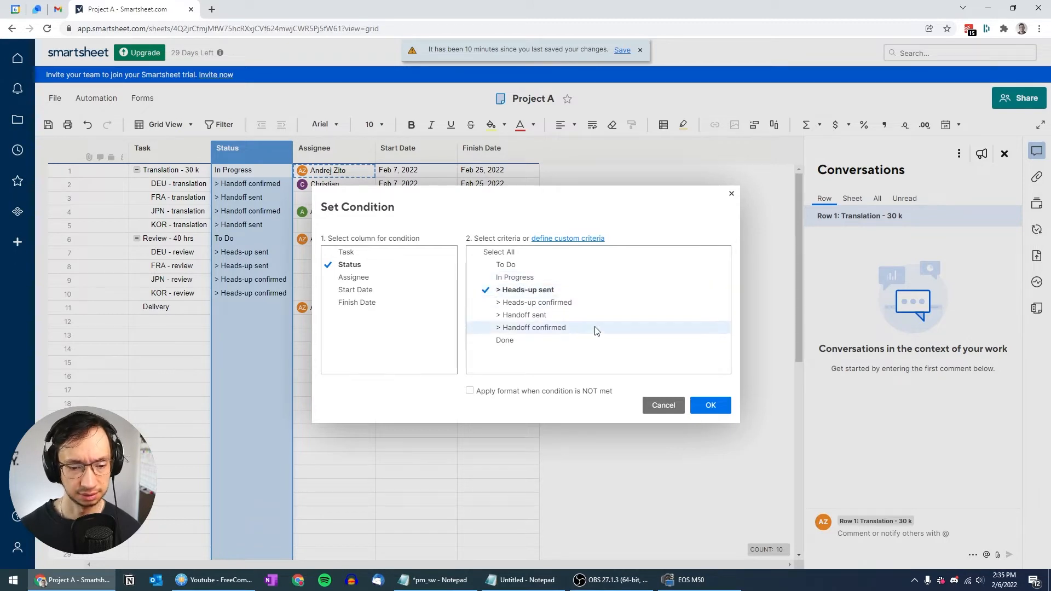
click(710, 405)
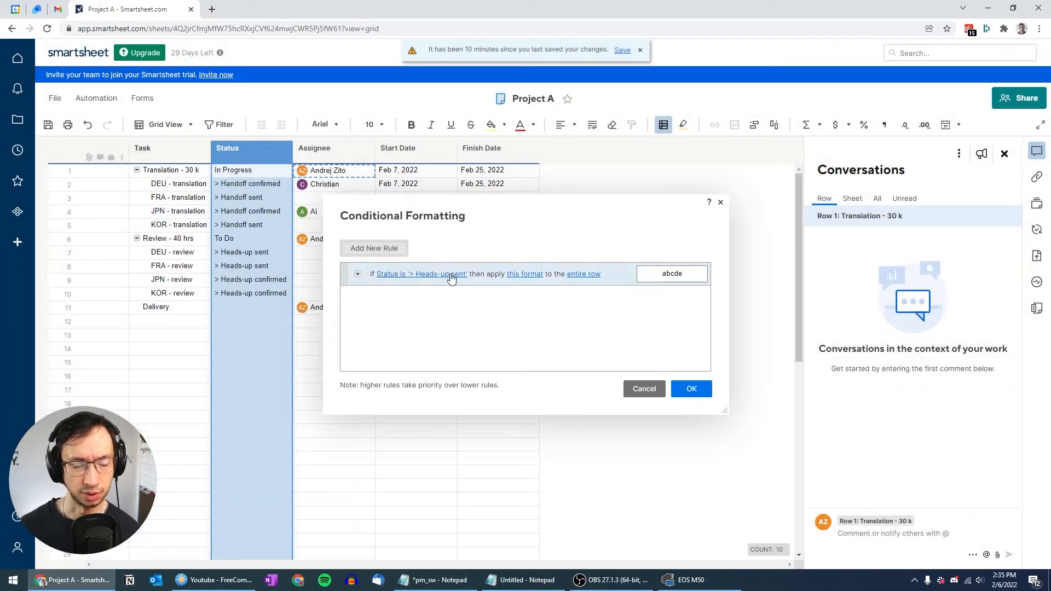
Step: Give the Heads-up sent rule a yellow background and a pale yellow task bar
click(534, 275)
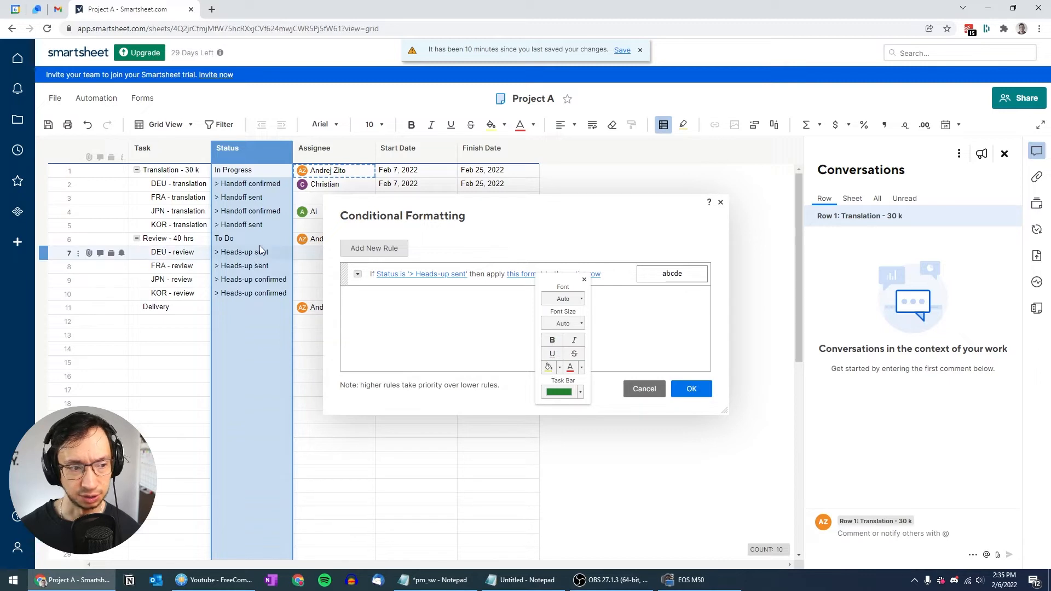
click(560, 368)
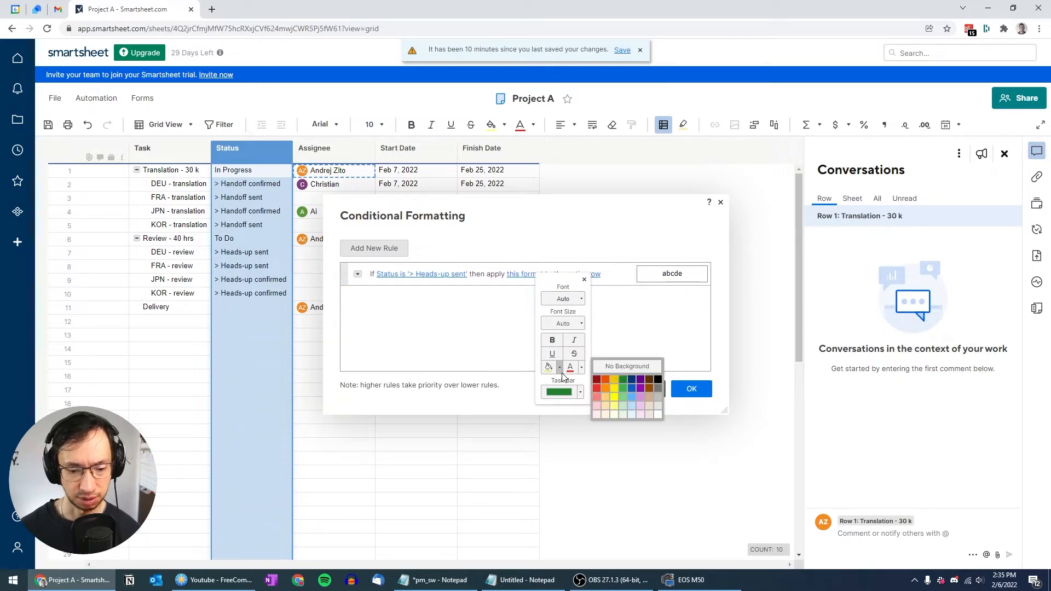
click(615, 406)
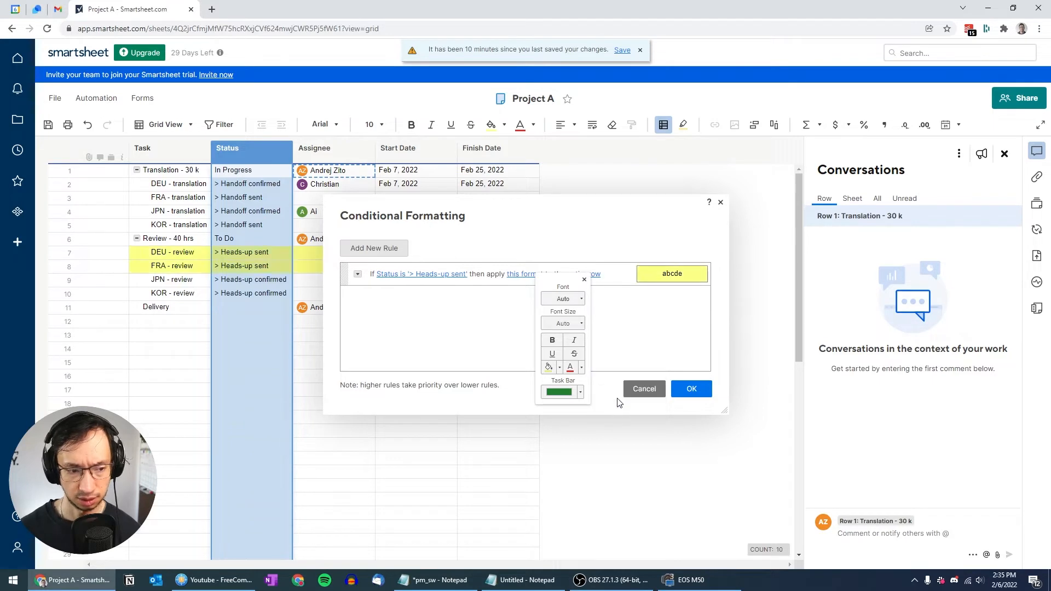
click(581, 392)
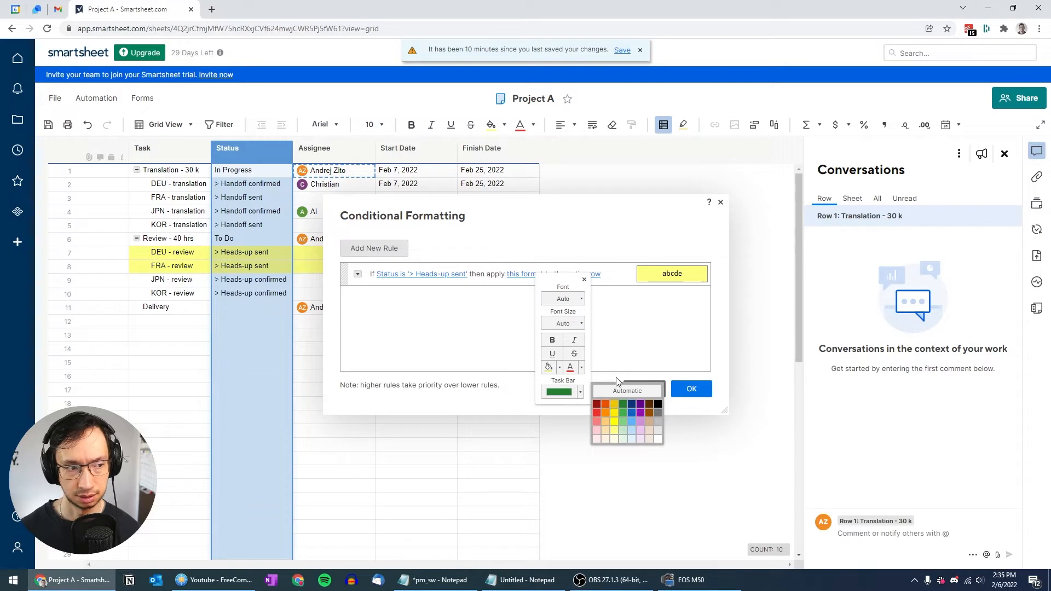
click(614, 431)
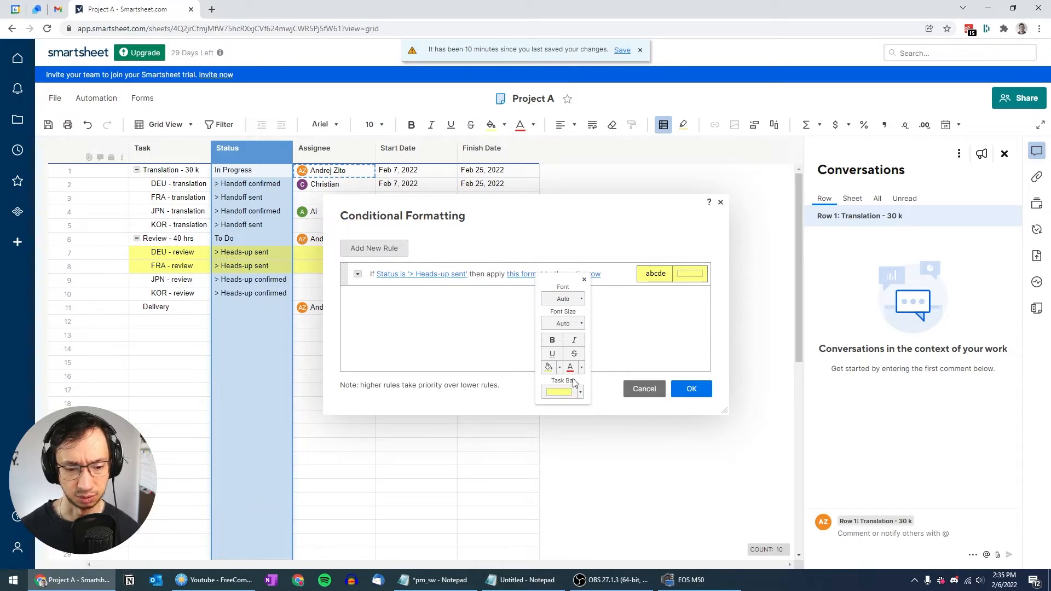
click(691, 392)
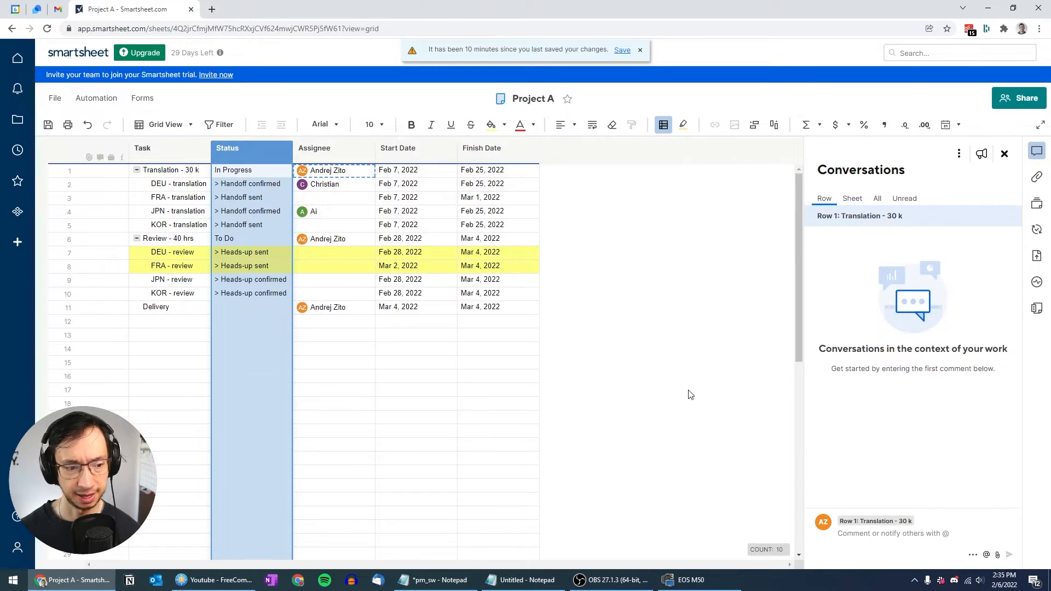
Step: Change the rule's target from the entire row to the Status column and save it
click(663, 130)
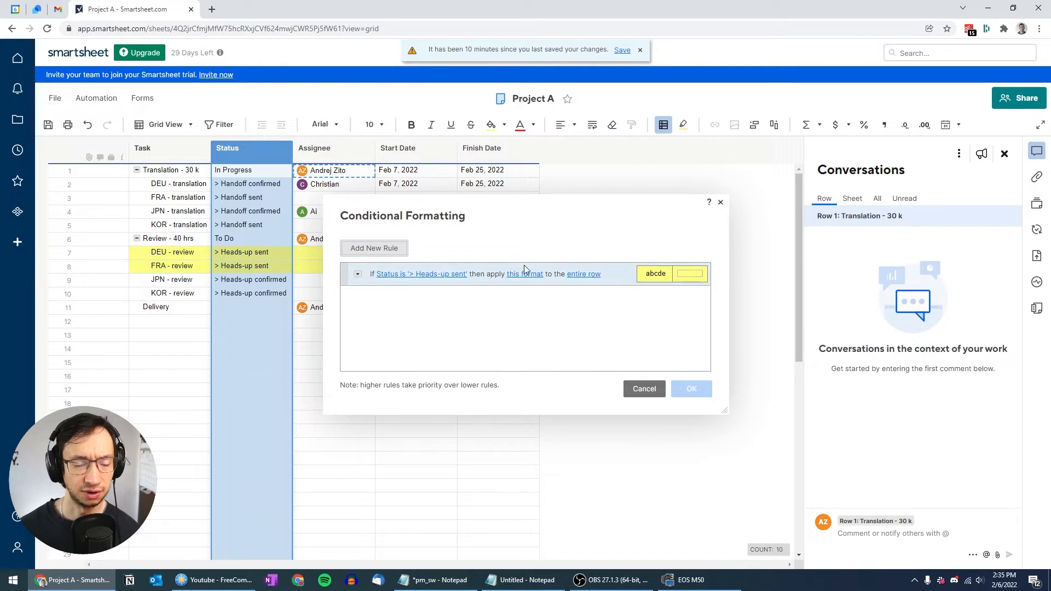
click(594, 275)
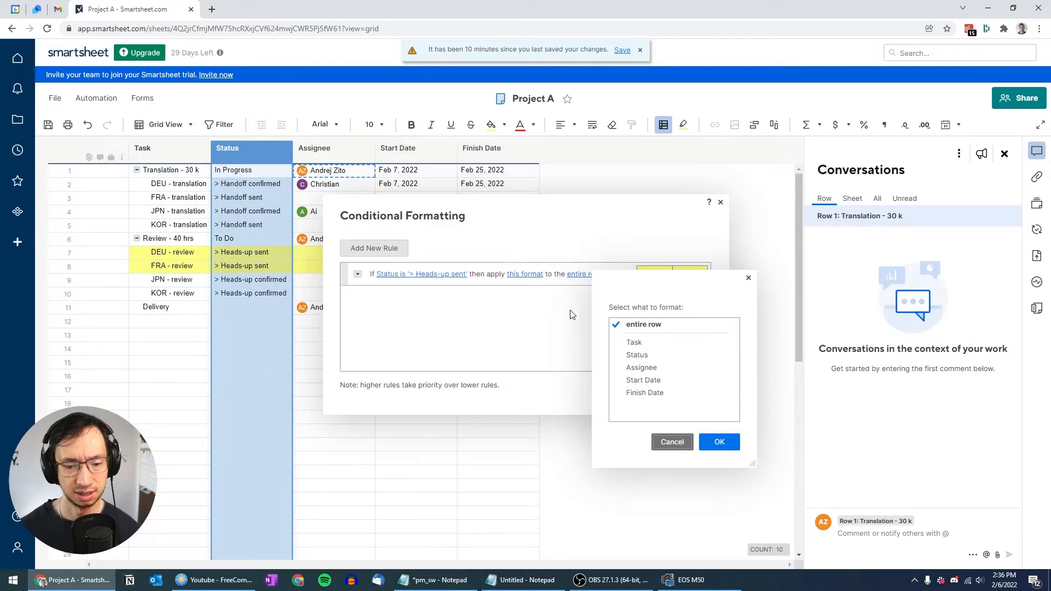
click(648, 356)
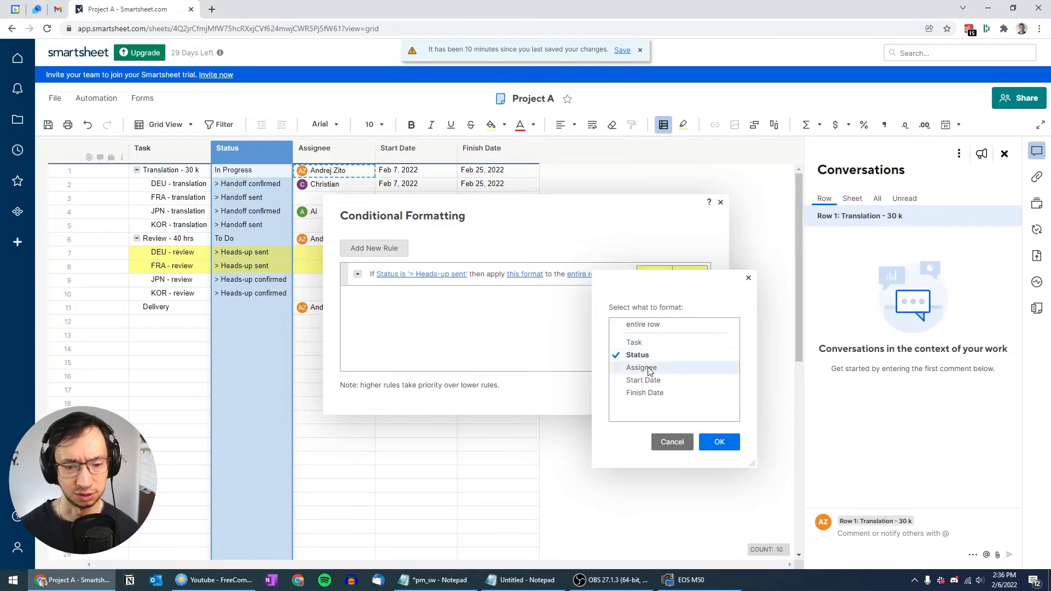
click(721, 442)
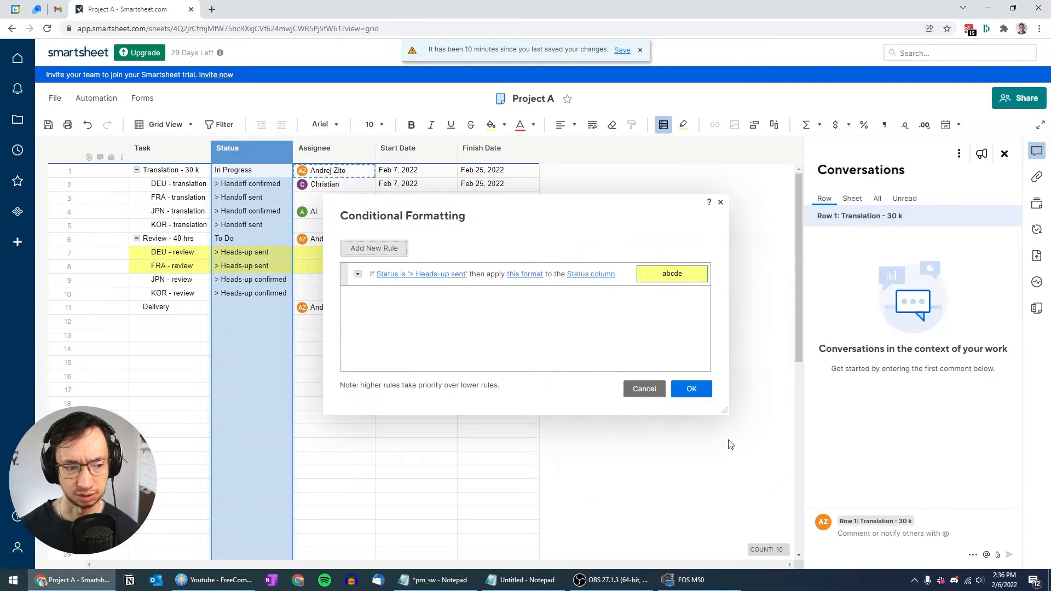
click(691, 388)
Step: Test by setting row 5's Status to Heads-up sent, then back to Handoff sent
click(486, 376)
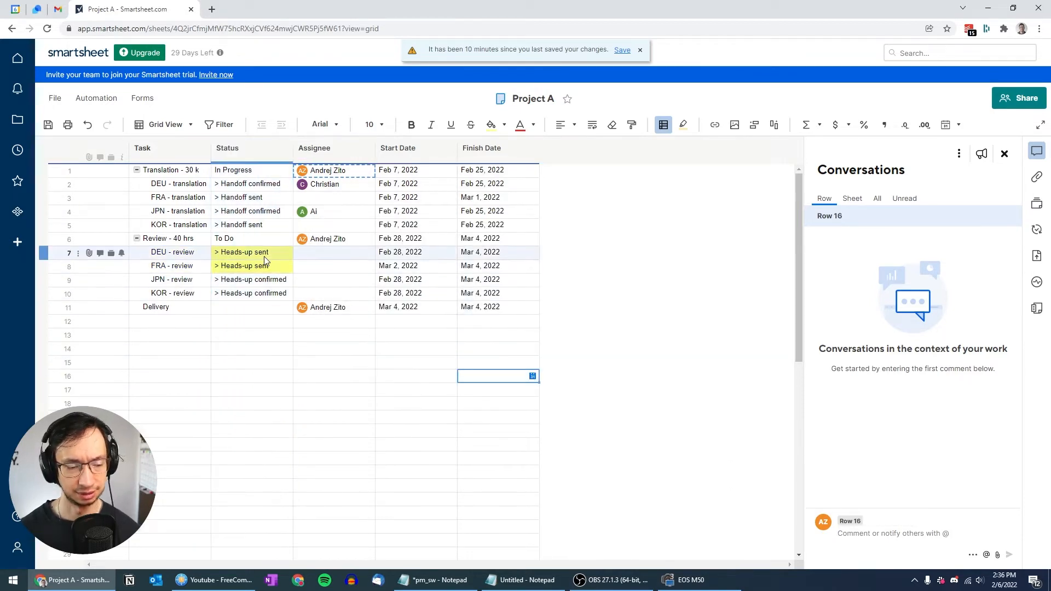
click(267, 225)
click(285, 226)
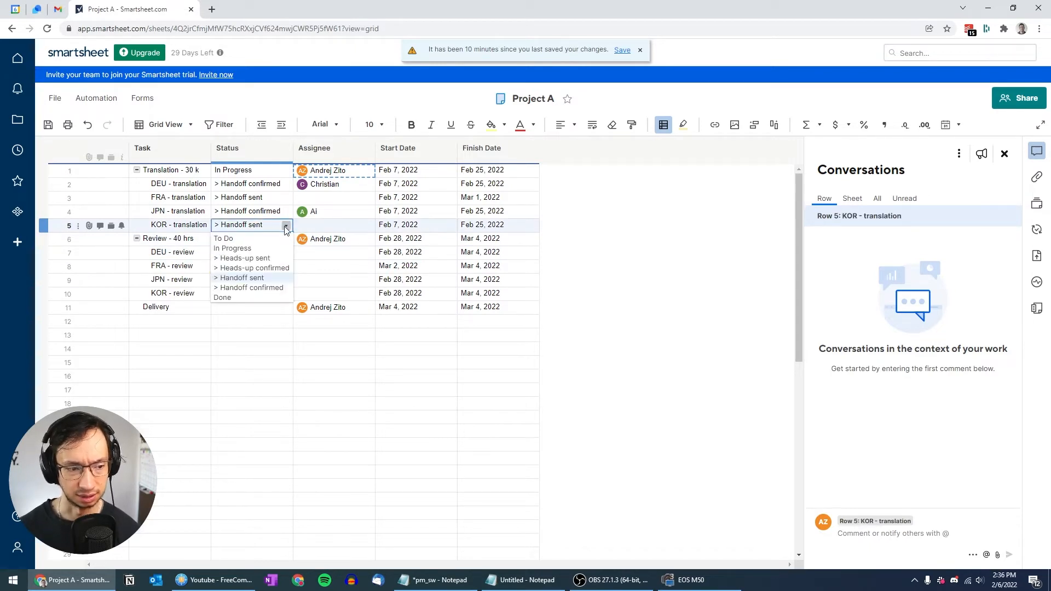
click(252, 261)
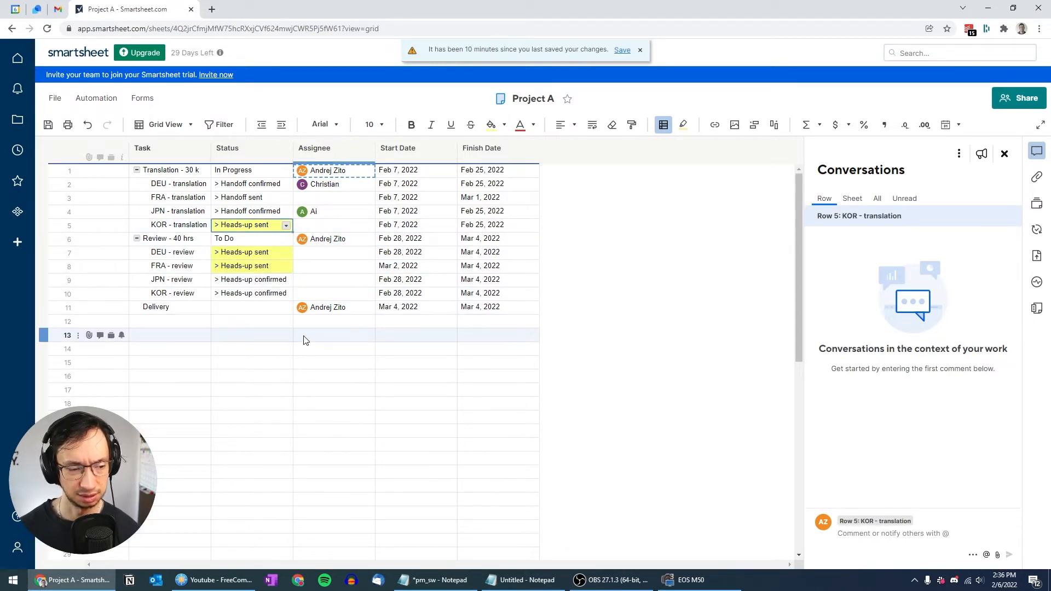
click(287, 226)
click(242, 278)
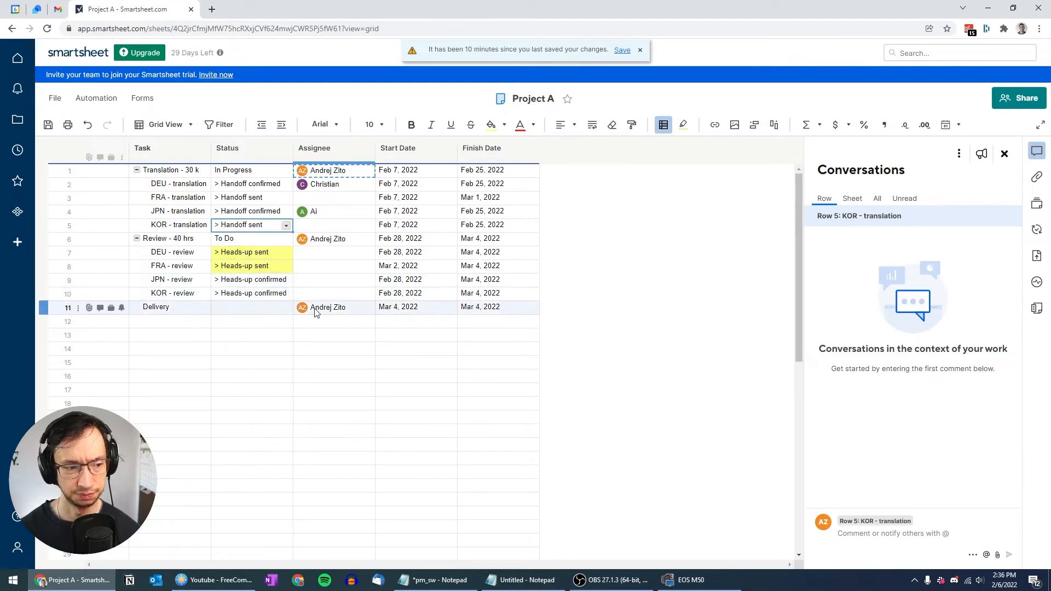
Step: Add a new conditional formatting rule matching Status Heads-up confirmed
click(665, 127)
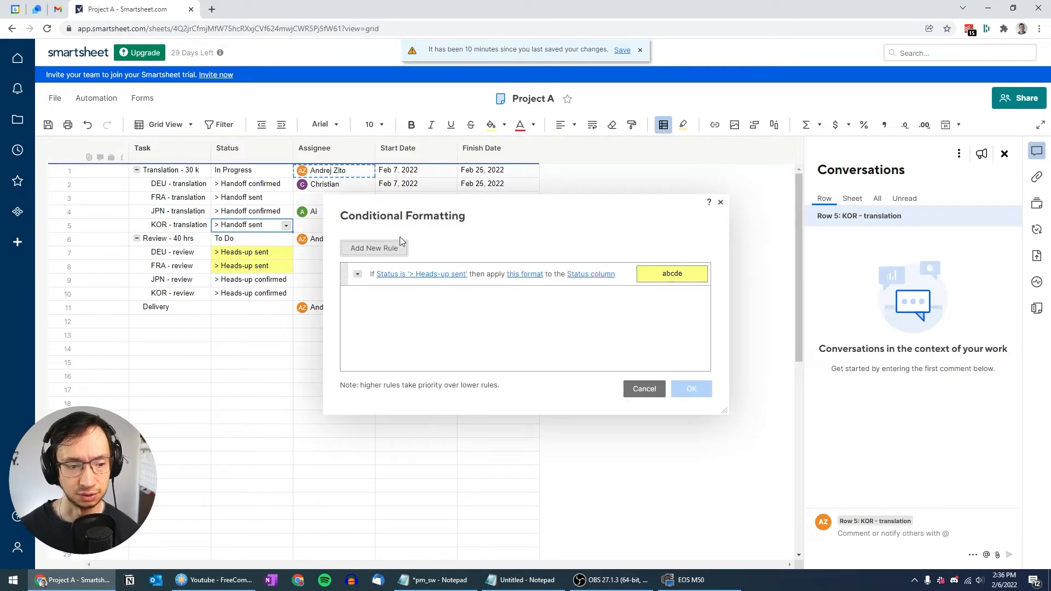
click(382, 249)
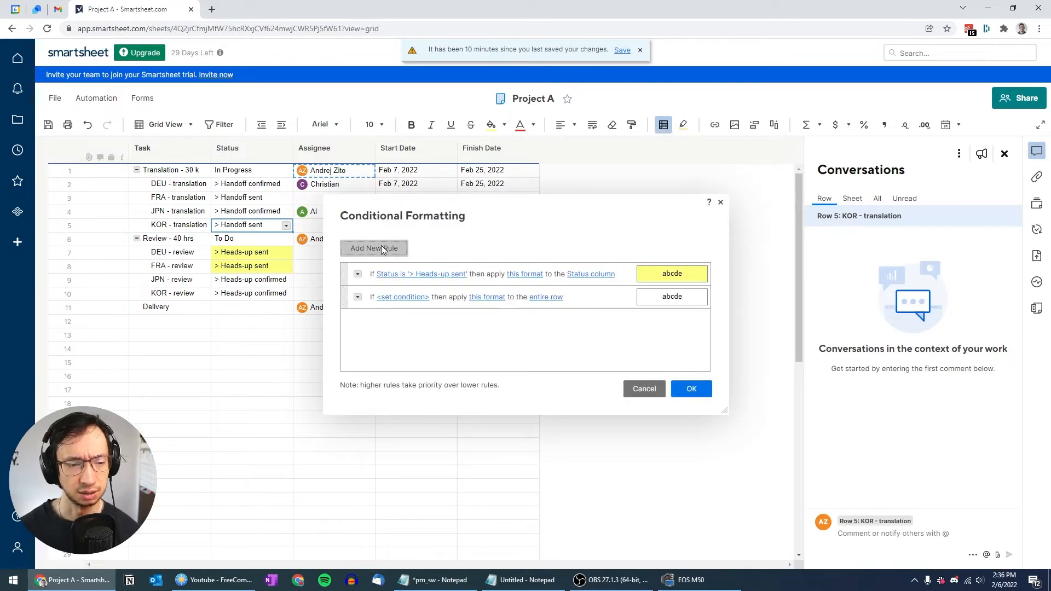
click(406, 298)
click(372, 266)
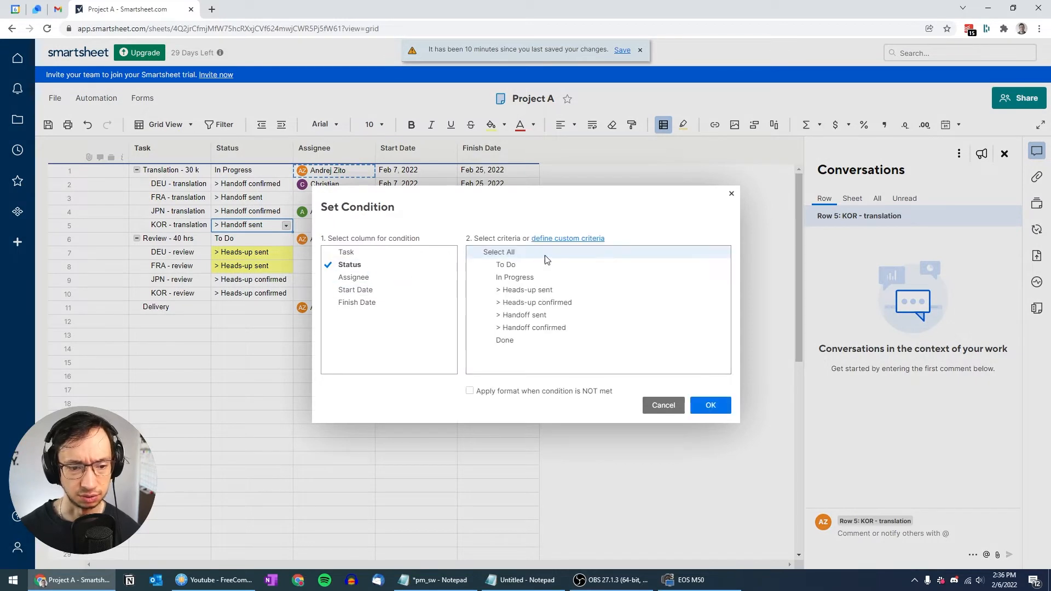
click(537, 302)
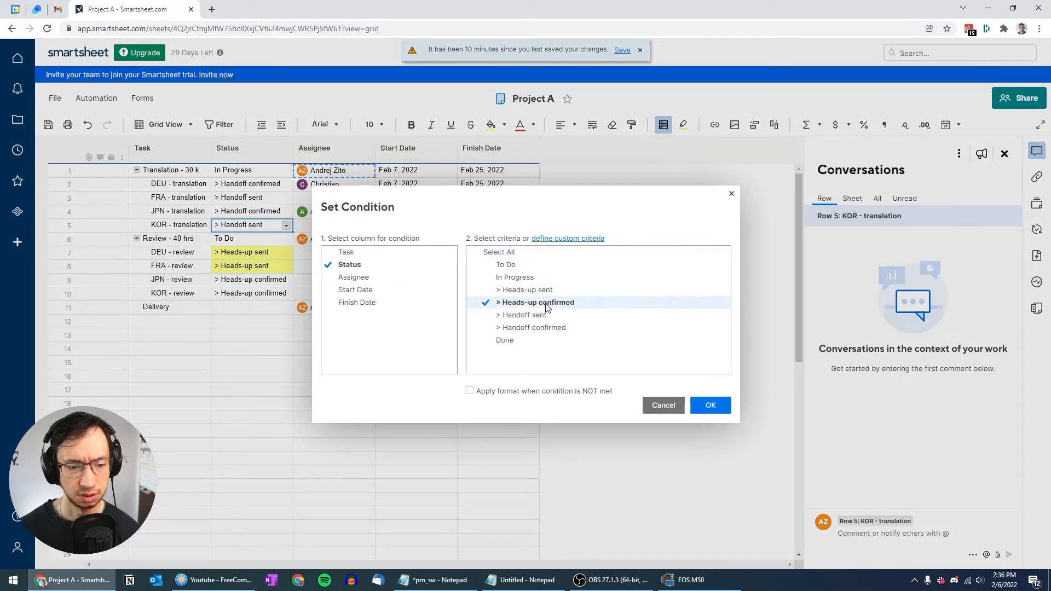
click(707, 405)
Step: Give the Done rule a light grey background and a light task bar colour
click(537, 298)
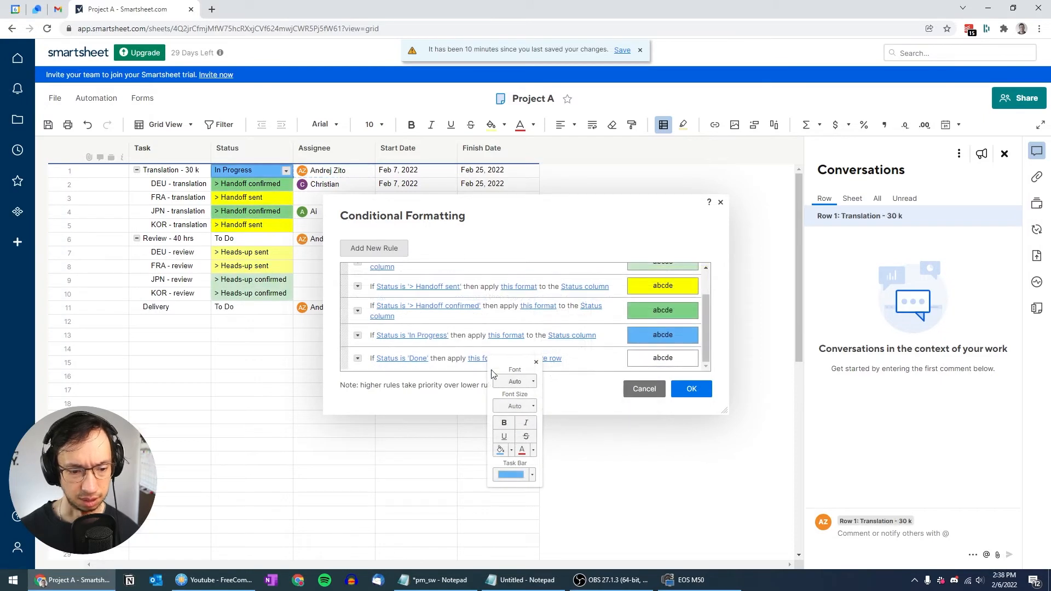
click(511, 450)
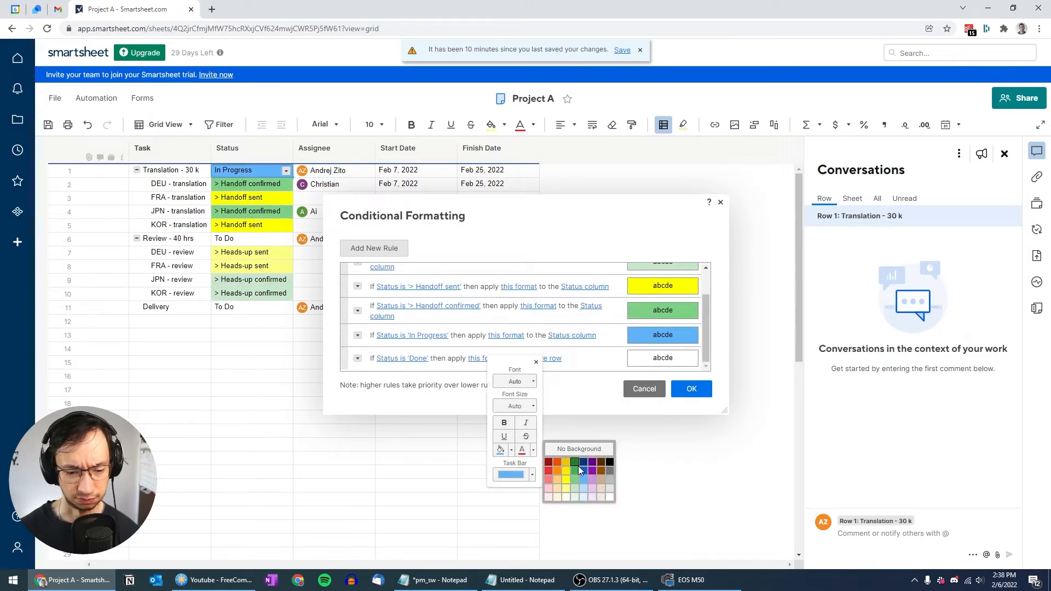
click(607, 471)
click(533, 475)
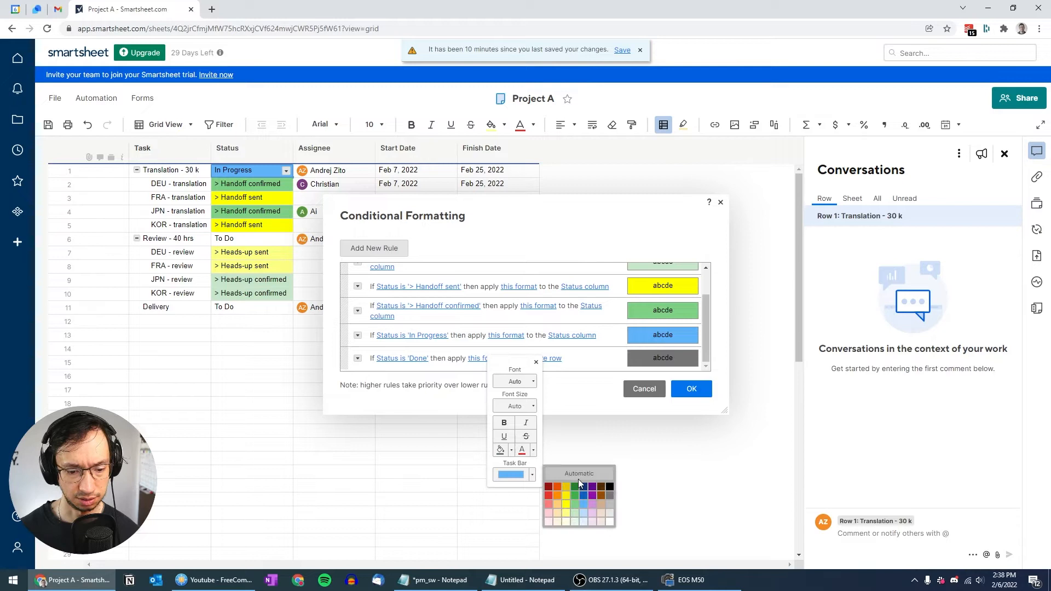
click(611, 495)
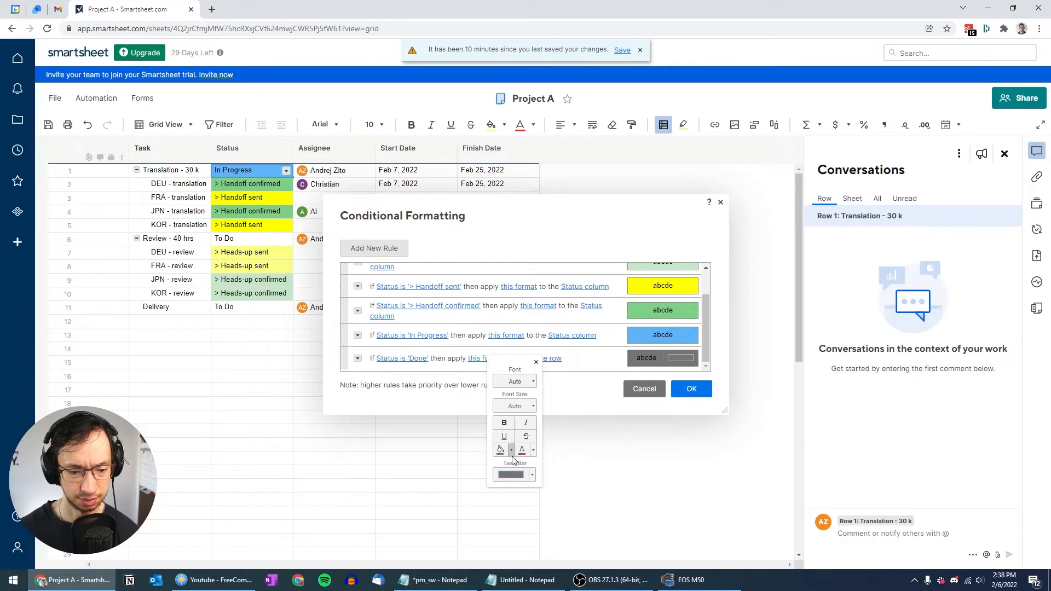
click(512, 451)
click(609, 480)
click(532, 475)
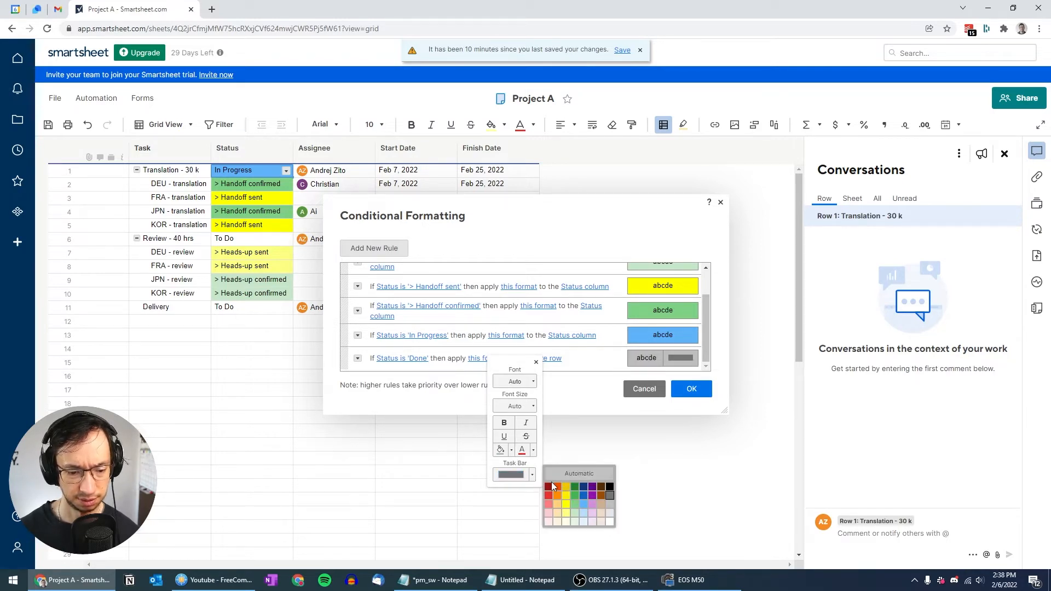
click(611, 507)
click(565, 369)
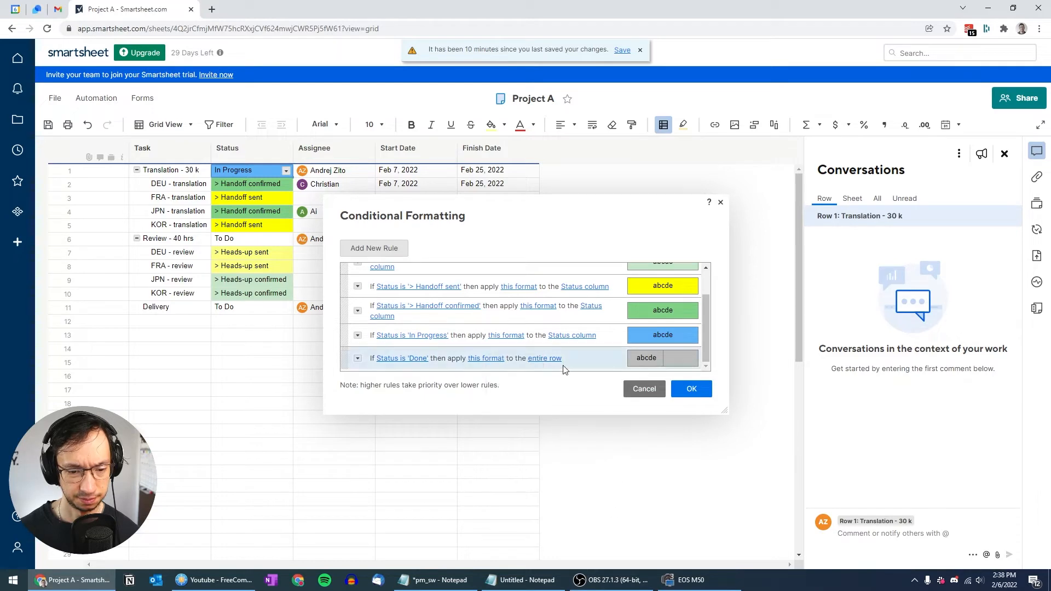
Step: Keep the Done rule applied to the entire row and save all formatting rules
click(551, 359)
click(600, 443)
click(527, 391)
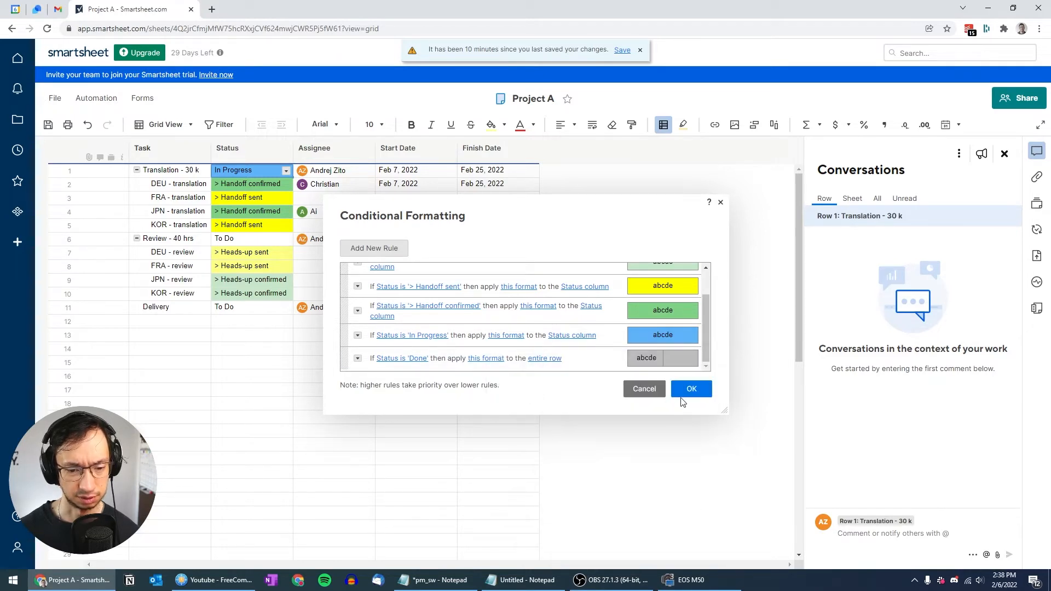
click(691, 395)
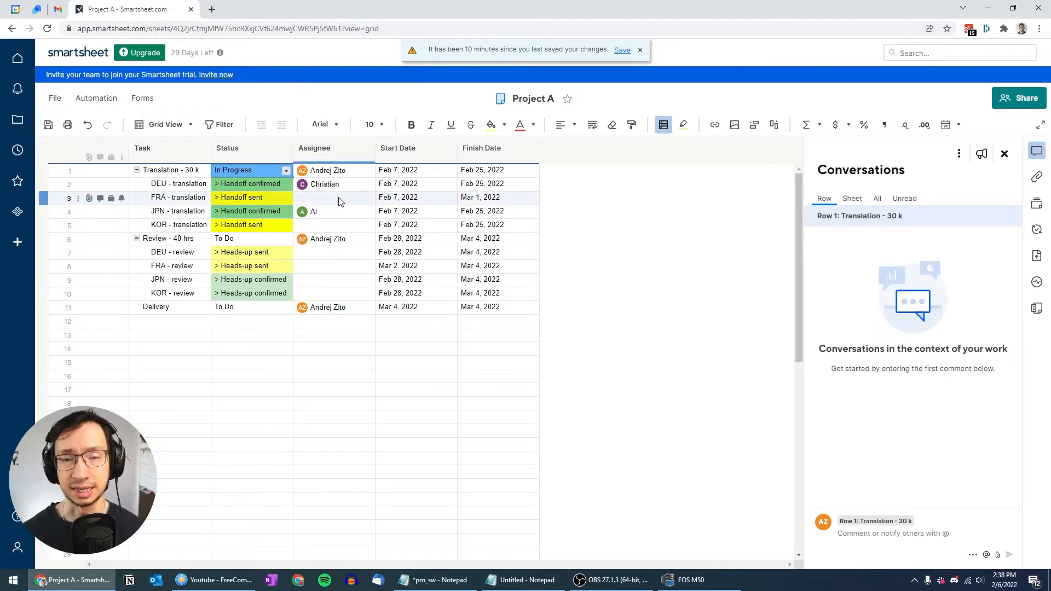
Step: Bold rows 1, 6 and 11 (Translation - 30 k, Review - 40 hrs, Delivery) with Ctrl+B
click(179, 171)
key(shift+Right)
key(shift+Right)
key(shift+Right)
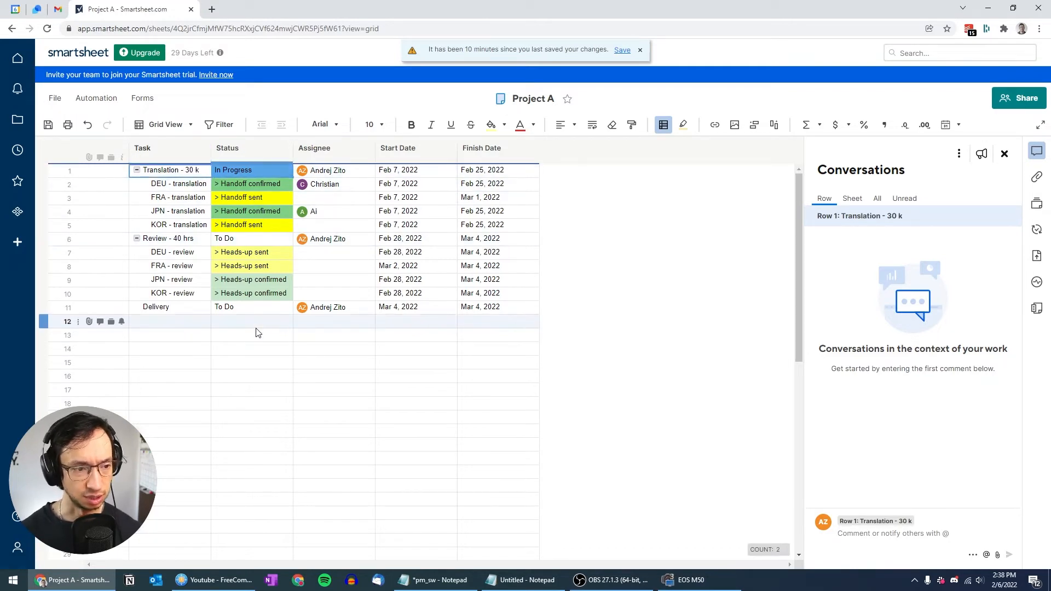
key(shift+Right)
key(ctrl+b)
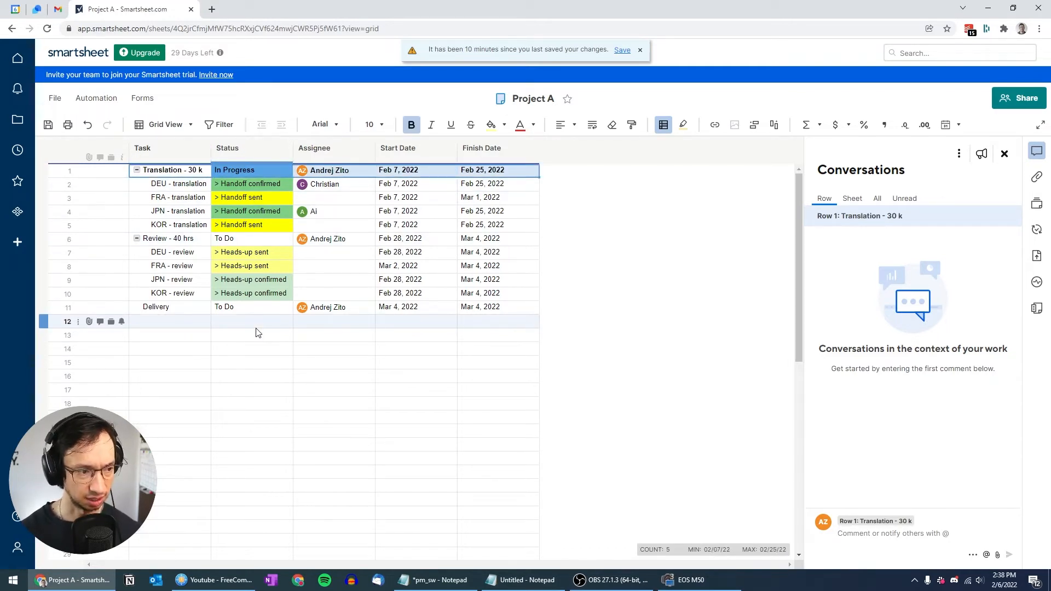
key(Down)
key(Down)
key(Down)
key(Down)
key(Down)
key(shift+Right)
key(shift+Right)
key(shift+Right)
key(shift+Right)
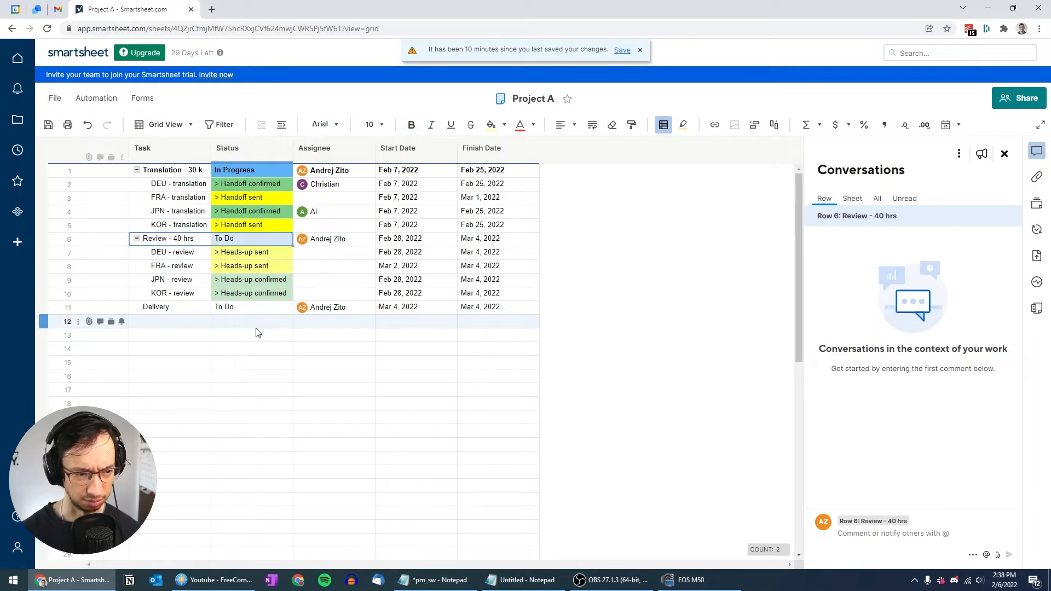
key(ctrl+b)
key(Down)
key(Down)
key(Down)
key(Down)
key(Down)
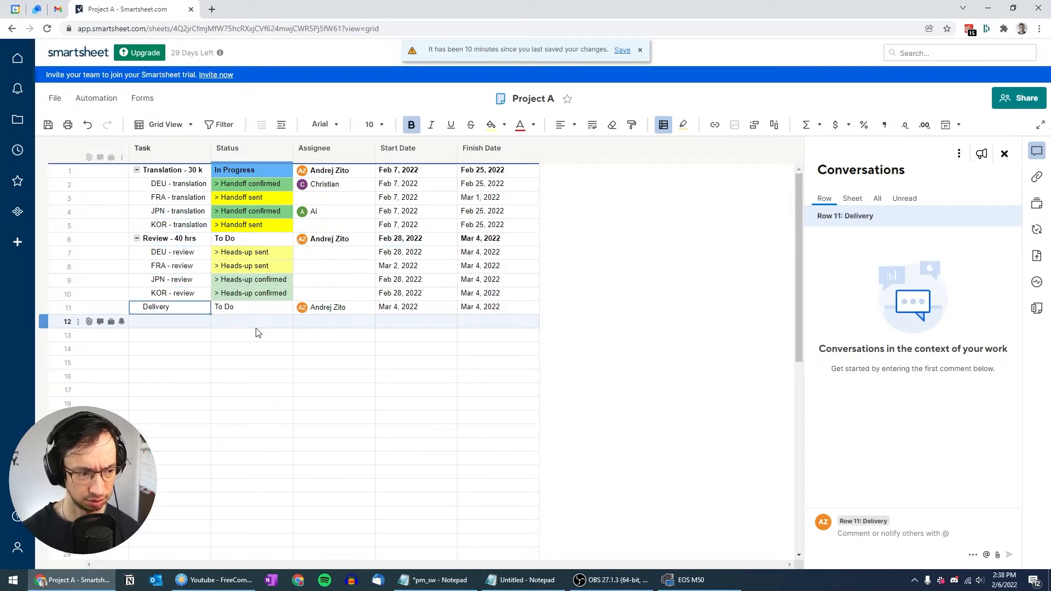
key(shift+Right)
key(shift+Right)
key(shift+Right)
key(shift+Right)
key(ctrl+b)
key(Left)
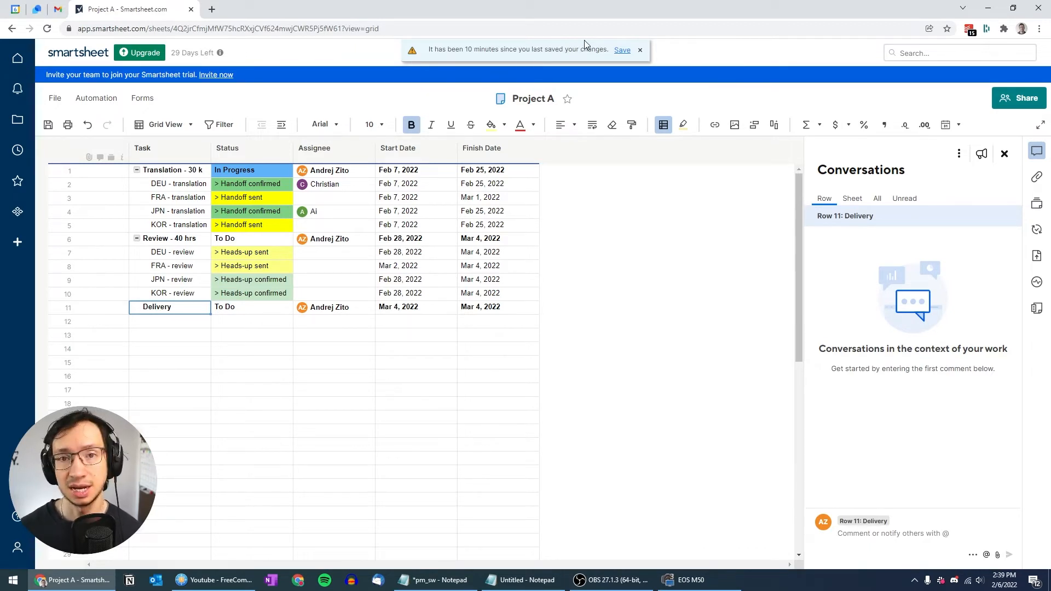
Step: Save the bolded rows and colour rules via the banner's Save link
click(622, 51)
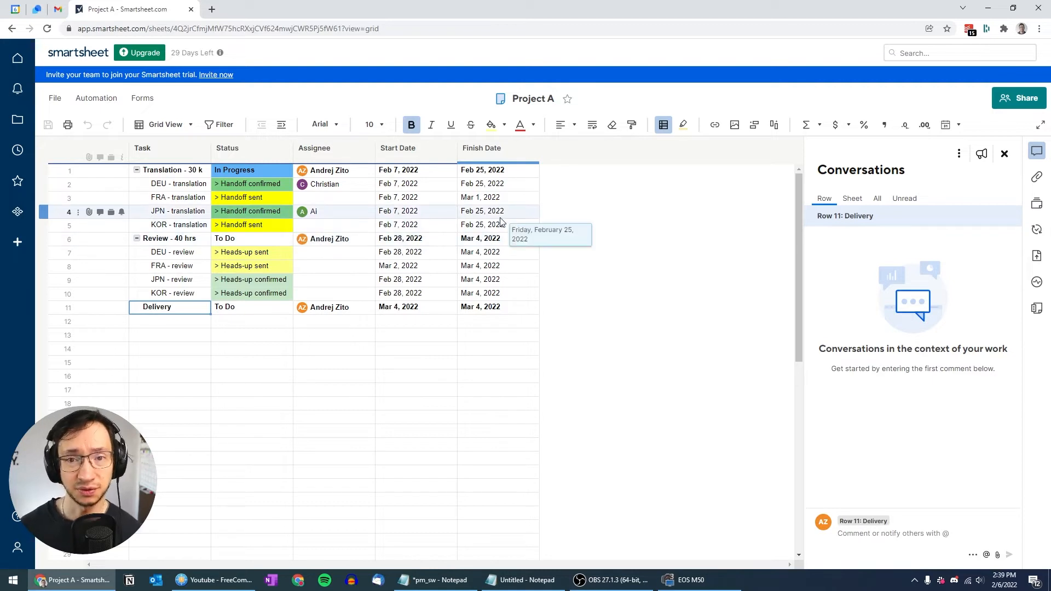
Step: Switch Project A to Gantt view and close the Conversations panel
click(191, 126)
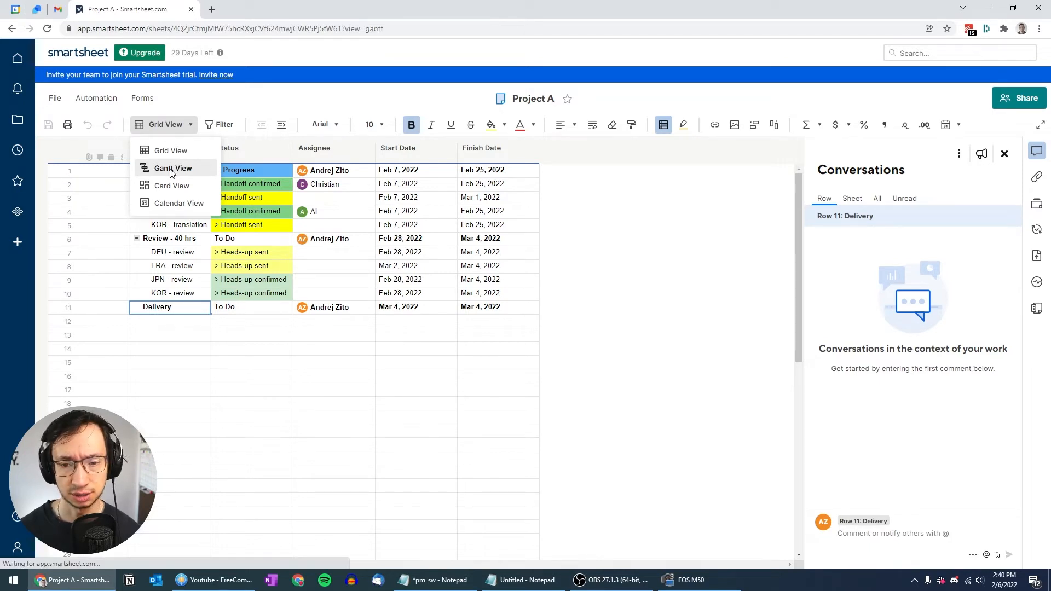
click(172, 170)
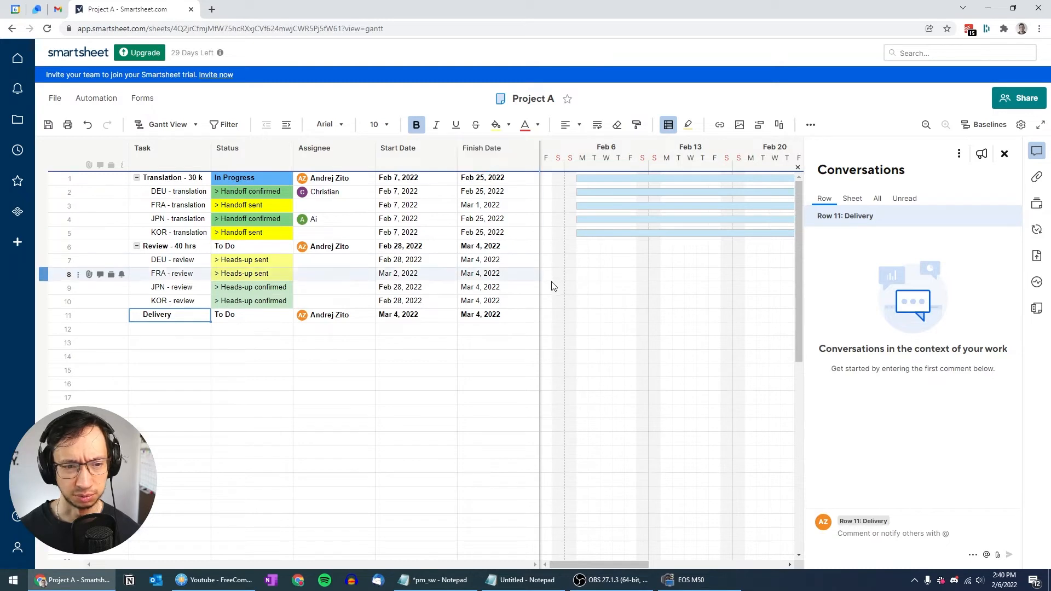
click(1004, 154)
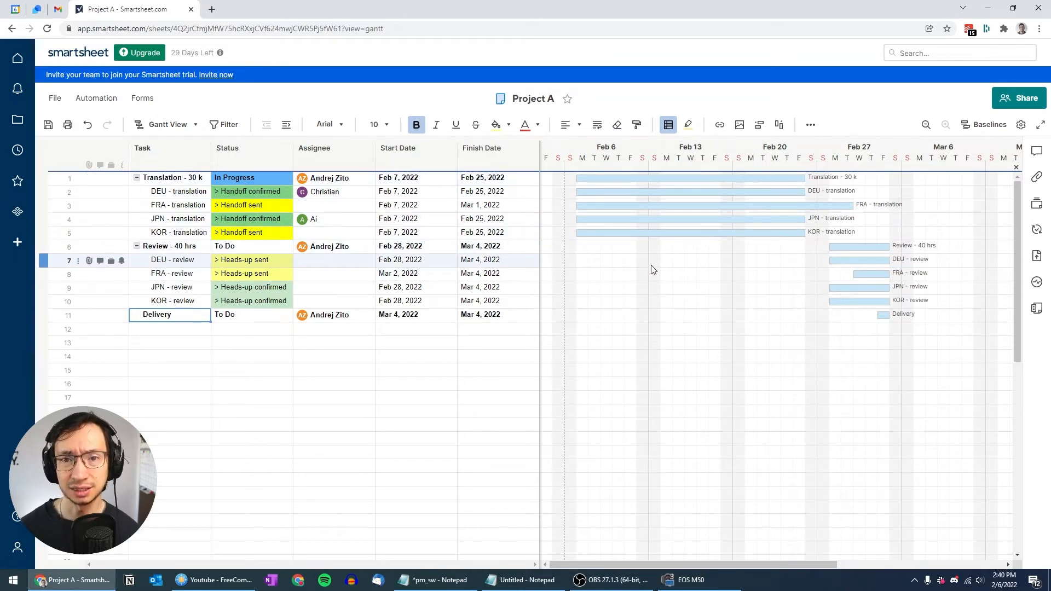
Step: Zoom the timeline out to weeks and back to days, then bring up Project Settings
click(931, 125)
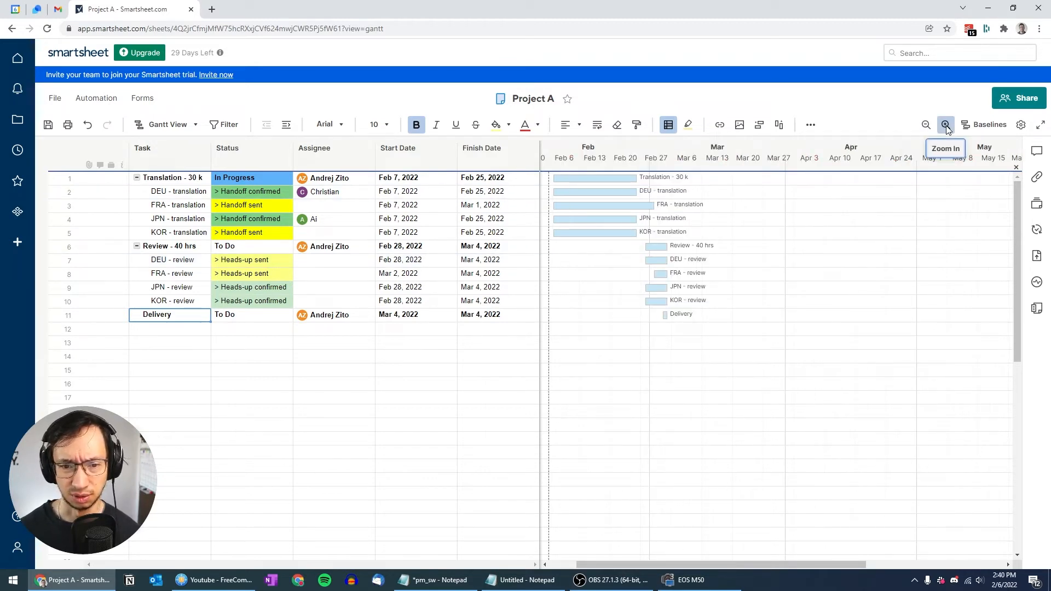
click(945, 125)
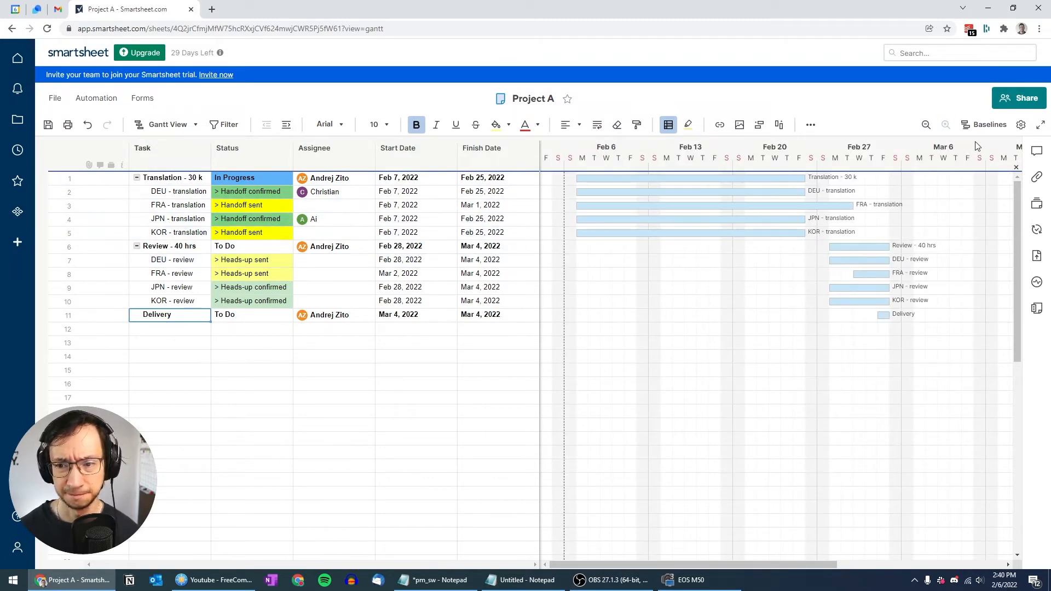
click(1020, 125)
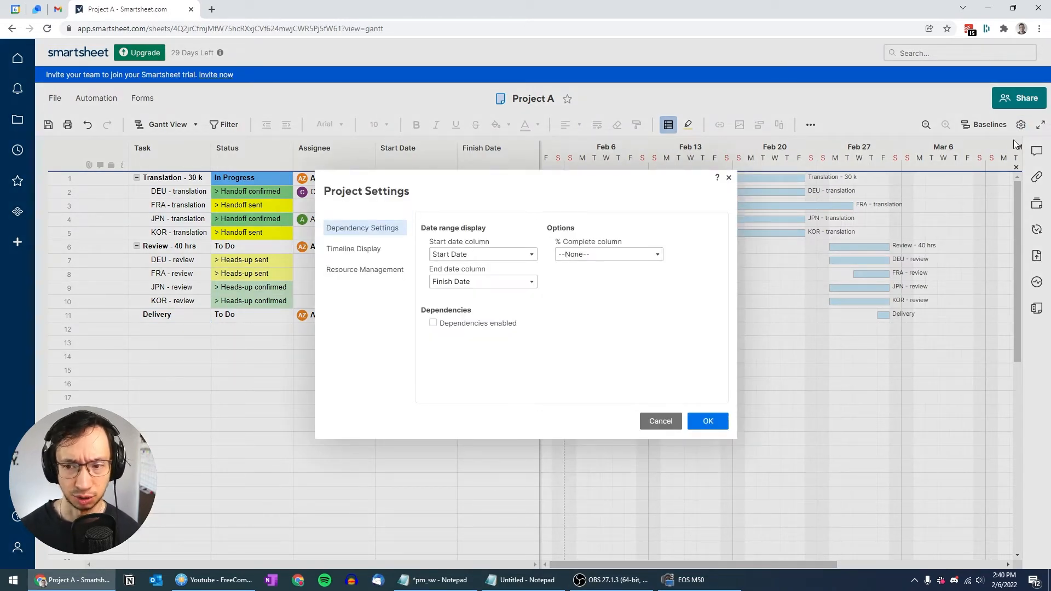
Step: Make timeline weeks start on Monday, keeping Task as the bar label
click(366, 249)
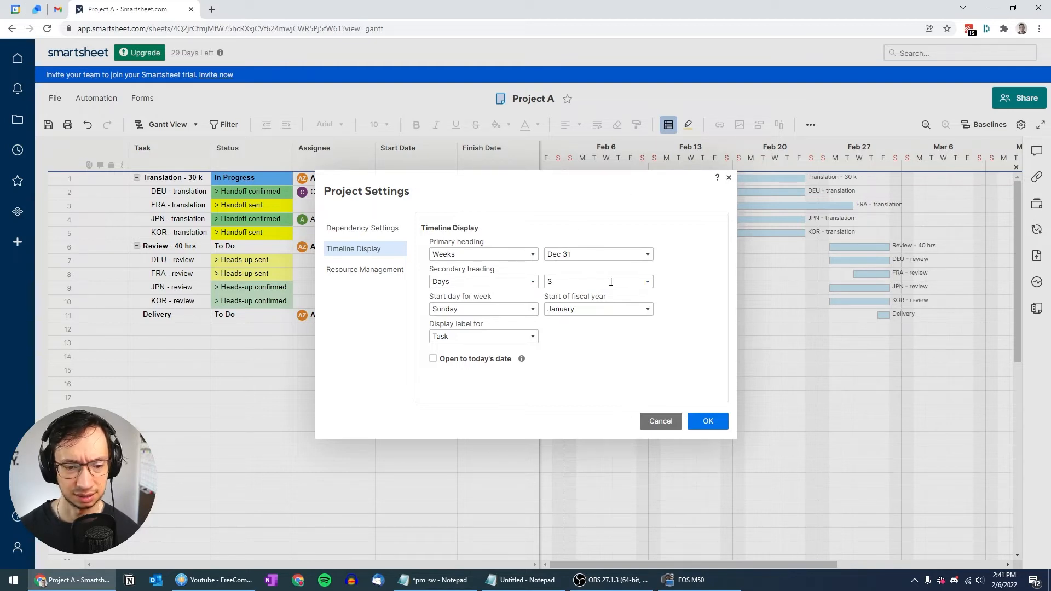
click(534, 310)
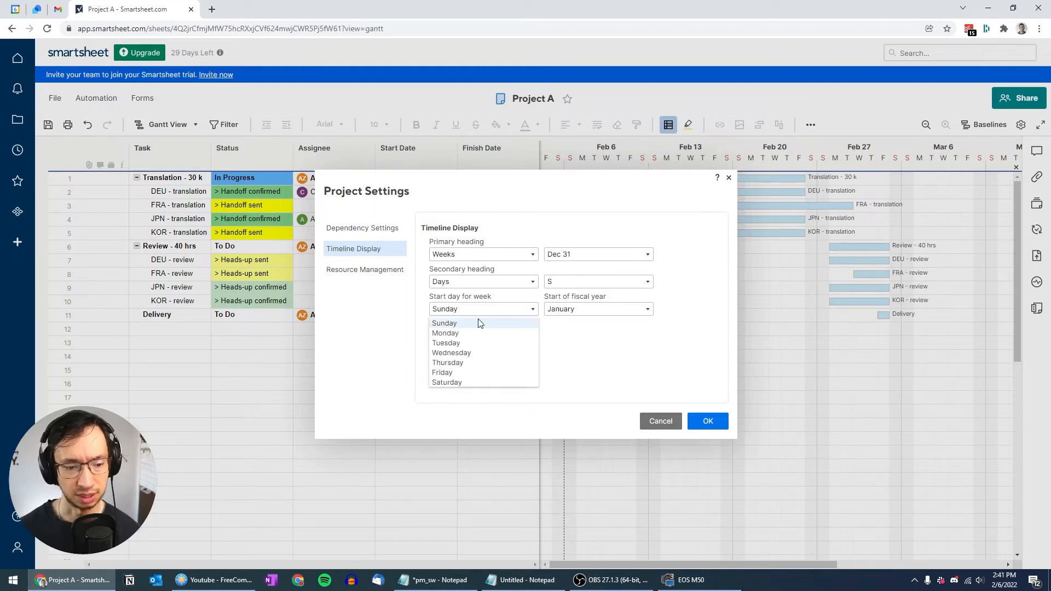
click(446, 333)
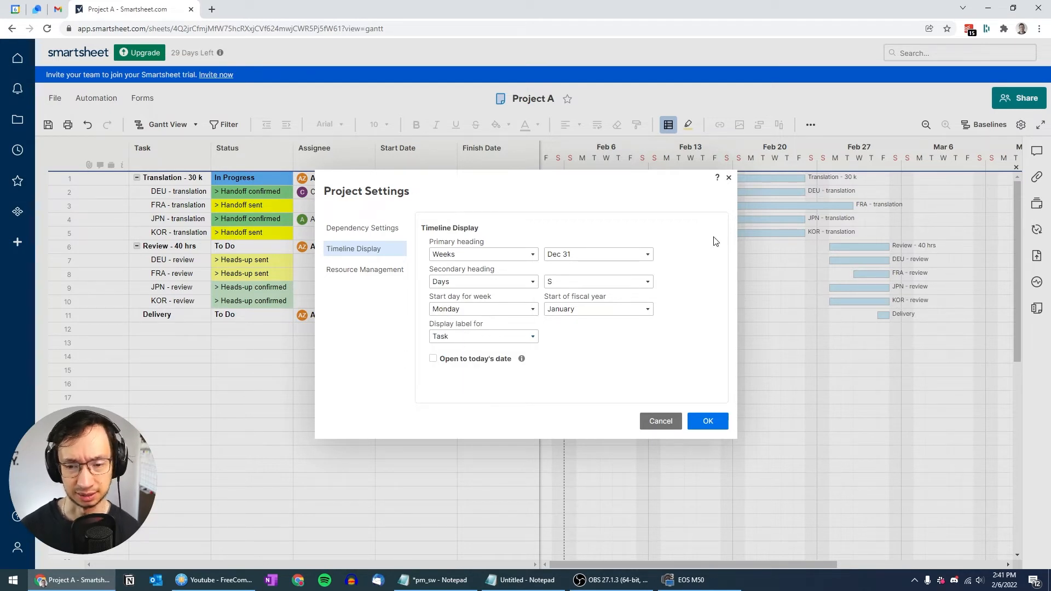
click(534, 336)
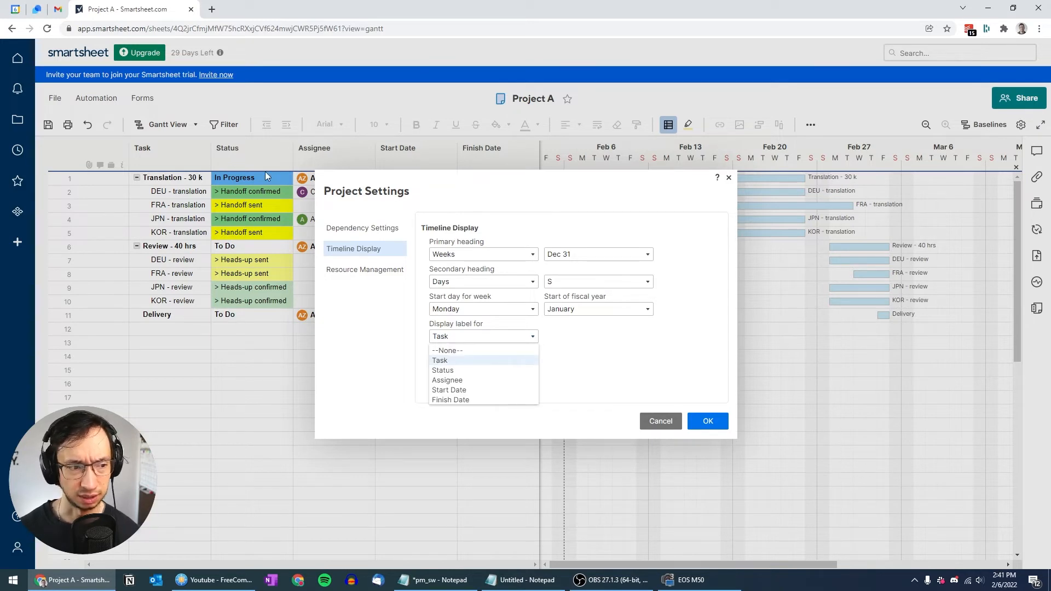
click(463, 361)
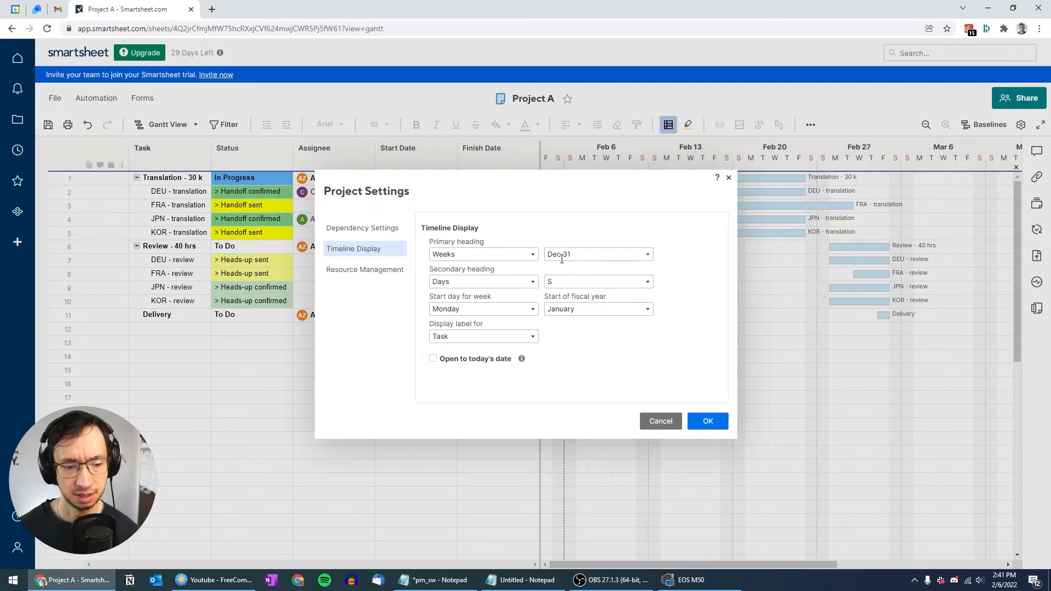
Step: Enable dependencies and accept the added Duration and Predecessors columns
click(351, 230)
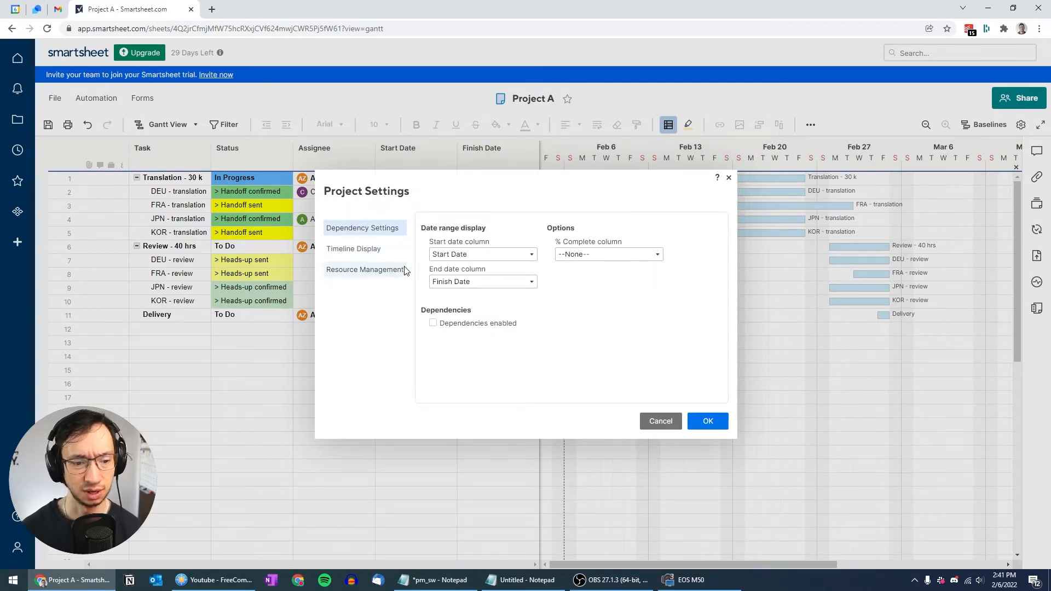
click(433, 324)
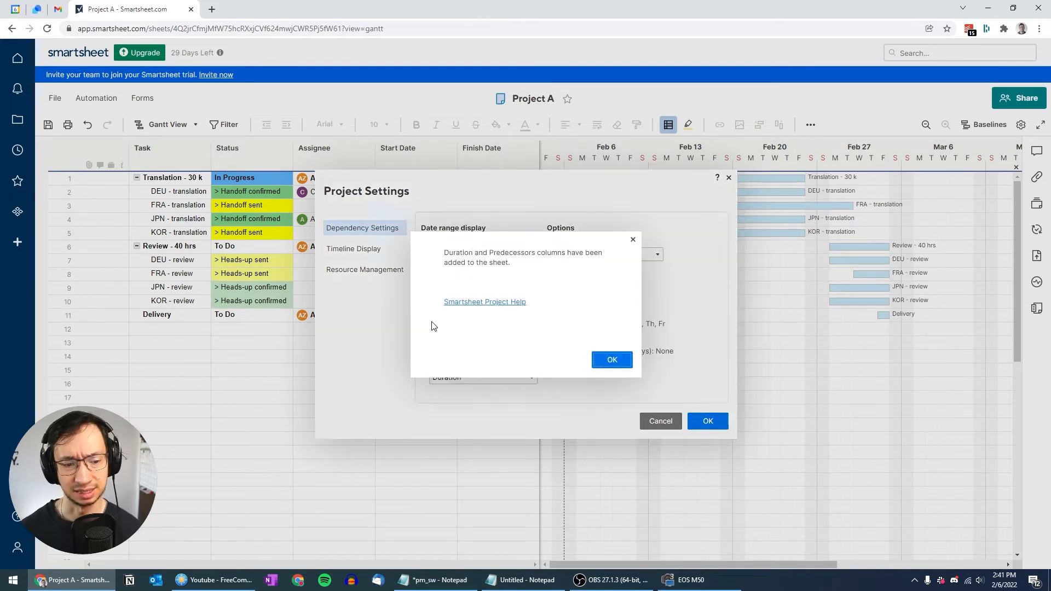
click(608, 361)
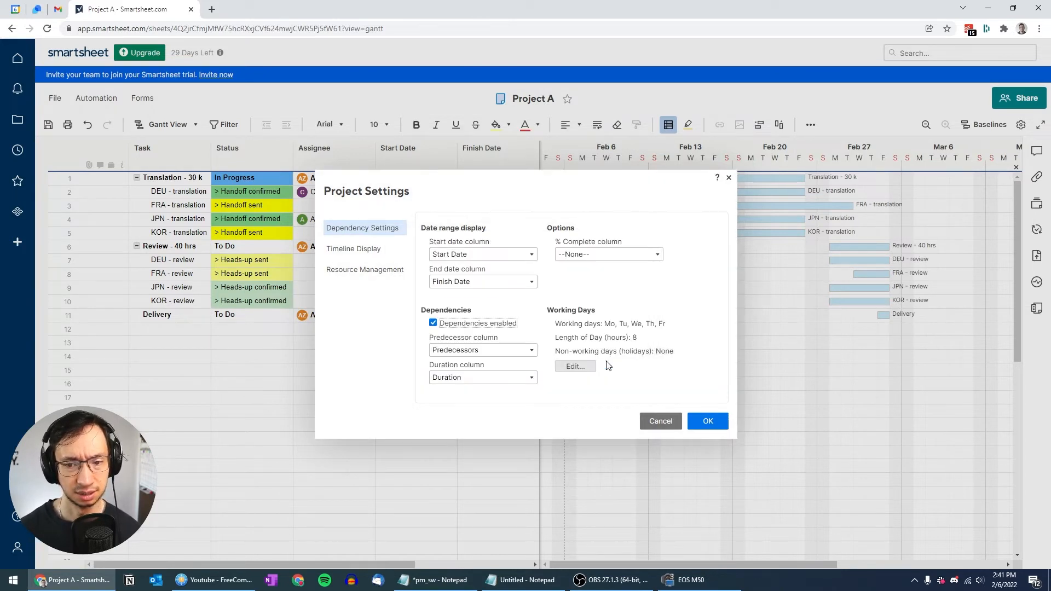
Step: Apply the Monday-week and dependency settings, then bring up Project A's Conditional Formatting rules
click(708, 421)
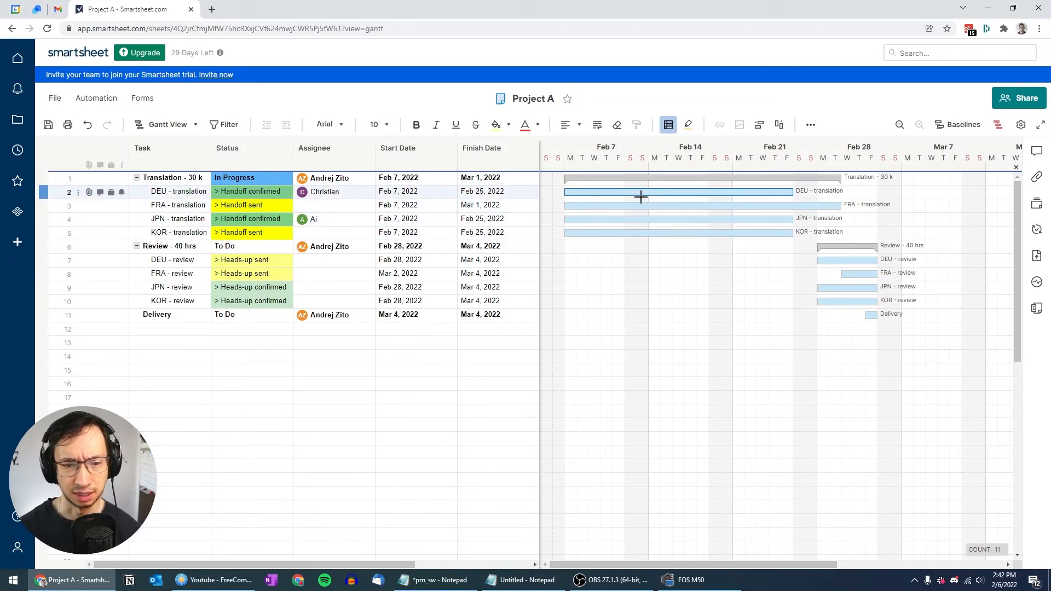
click(670, 125)
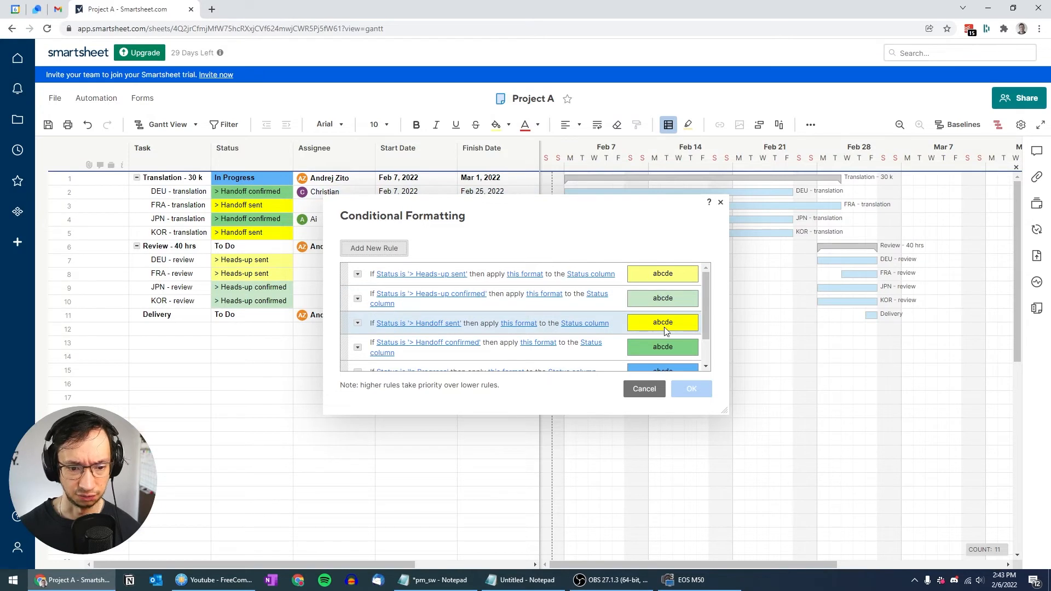
Step: Switch the Handoff confirmed rule to format the entire row
click(590, 344)
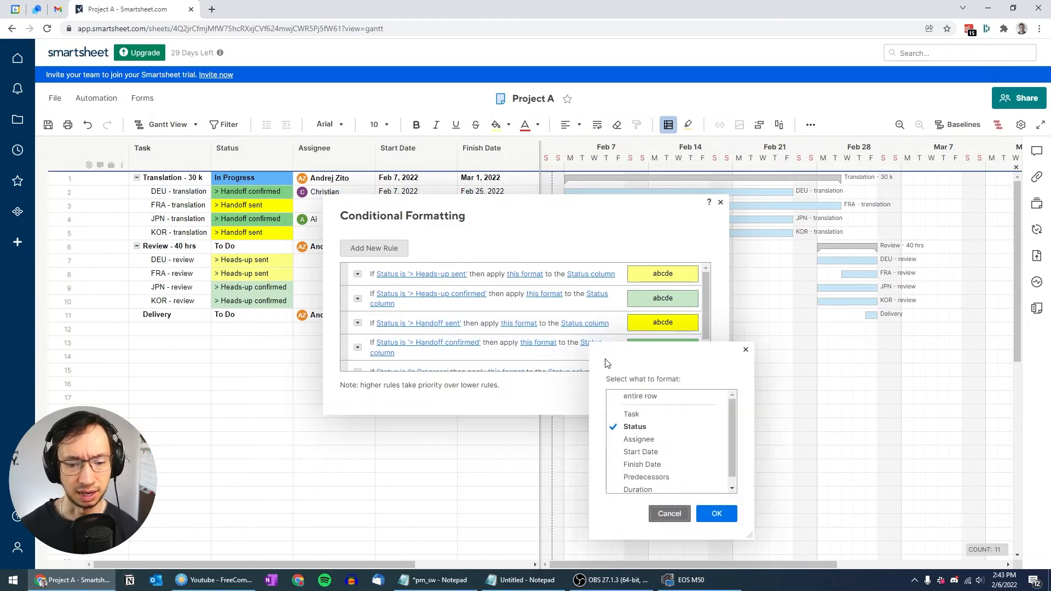
click(630, 396)
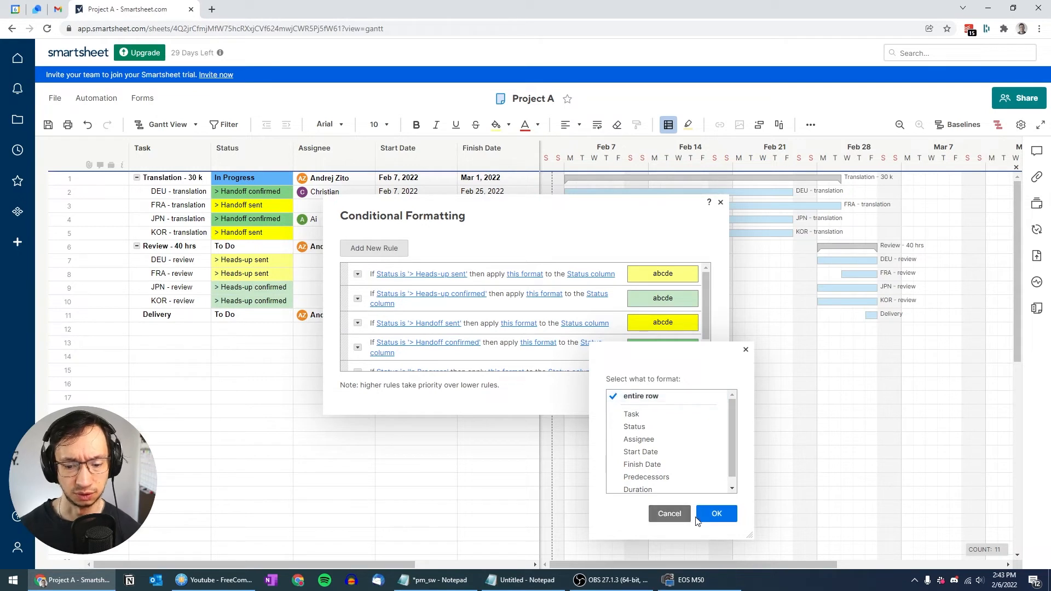
click(711, 514)
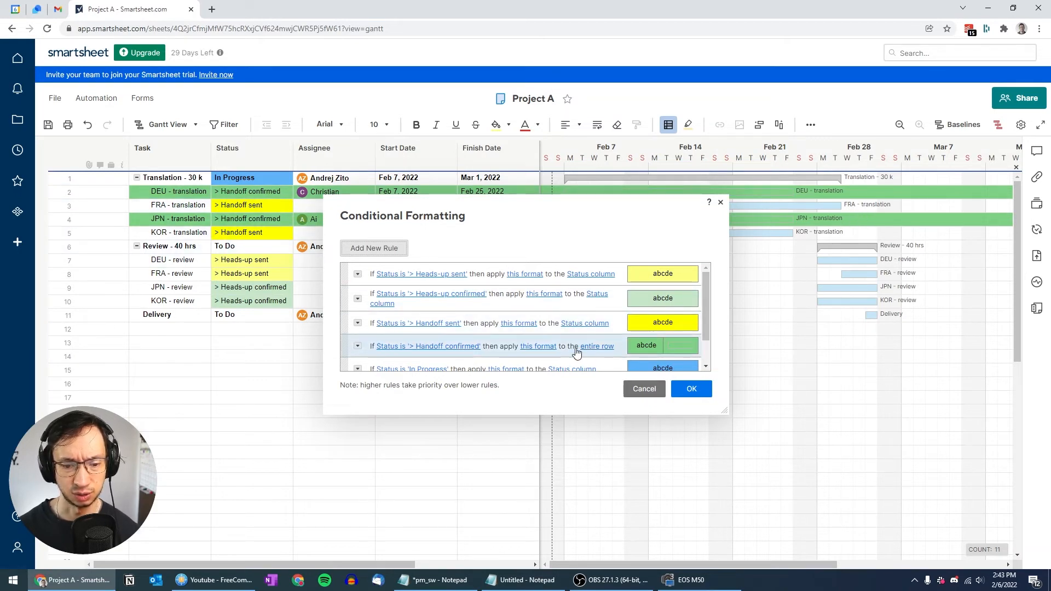
Step: Limit the Handoff confirmed rule back to the Status column and save the rules
click(548, 347)
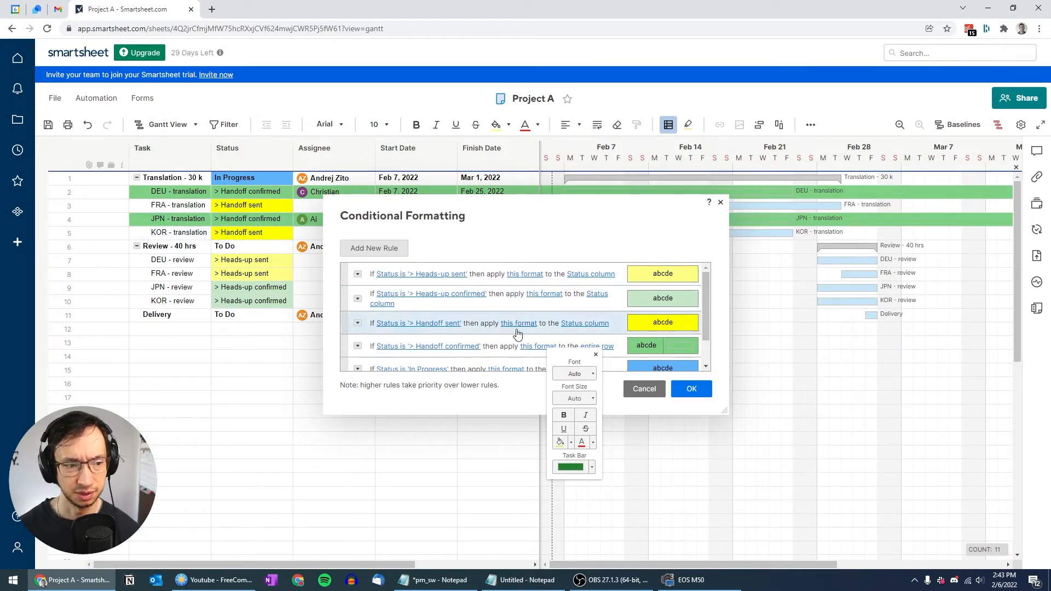
drag(560, 203, 558, 239)
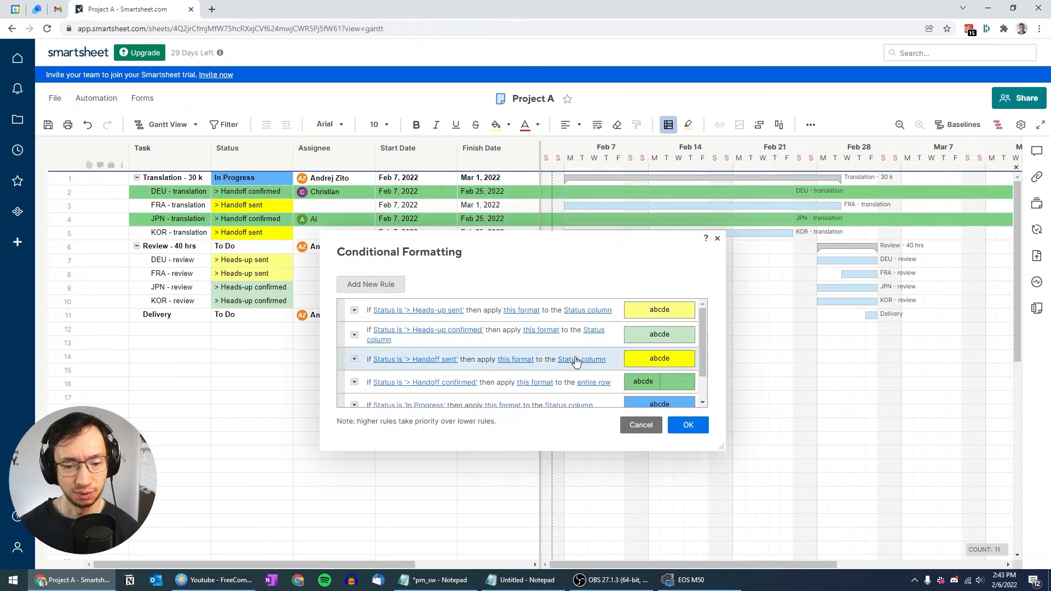
click(590, 383)
click(632, 451)
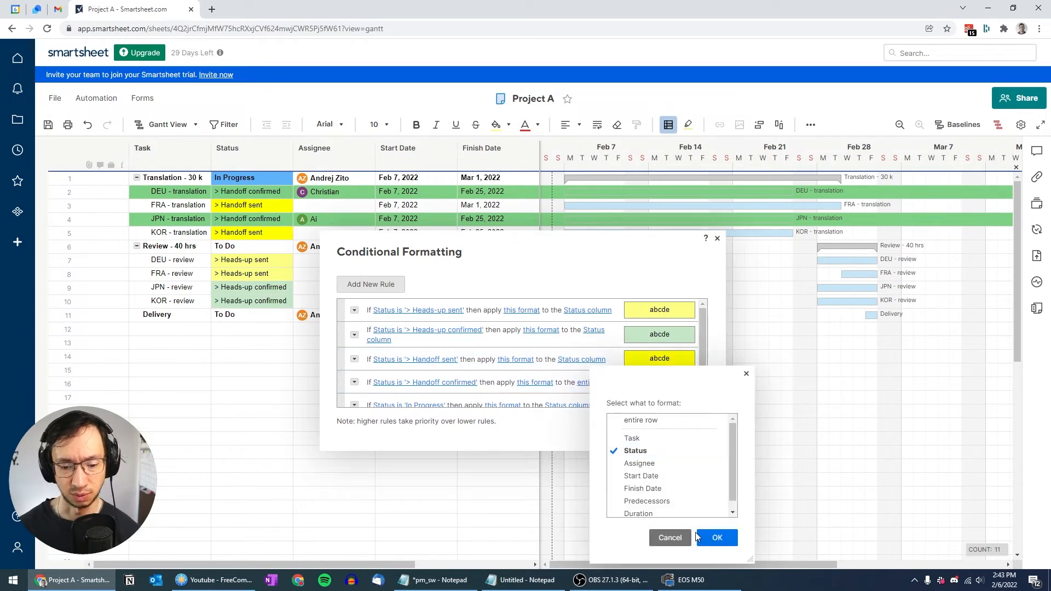
click(716, 537)
click(681, 434)
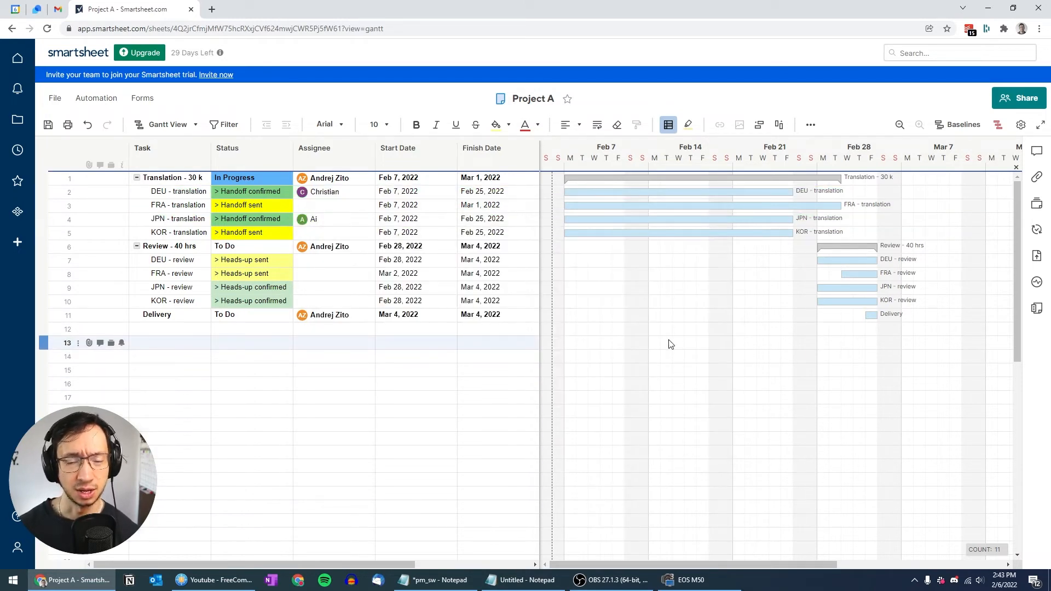
Step: Colour the DEU bar purple, reset it to Automatic, then collapse the Translation - 30 k group
right_click(681, 190)
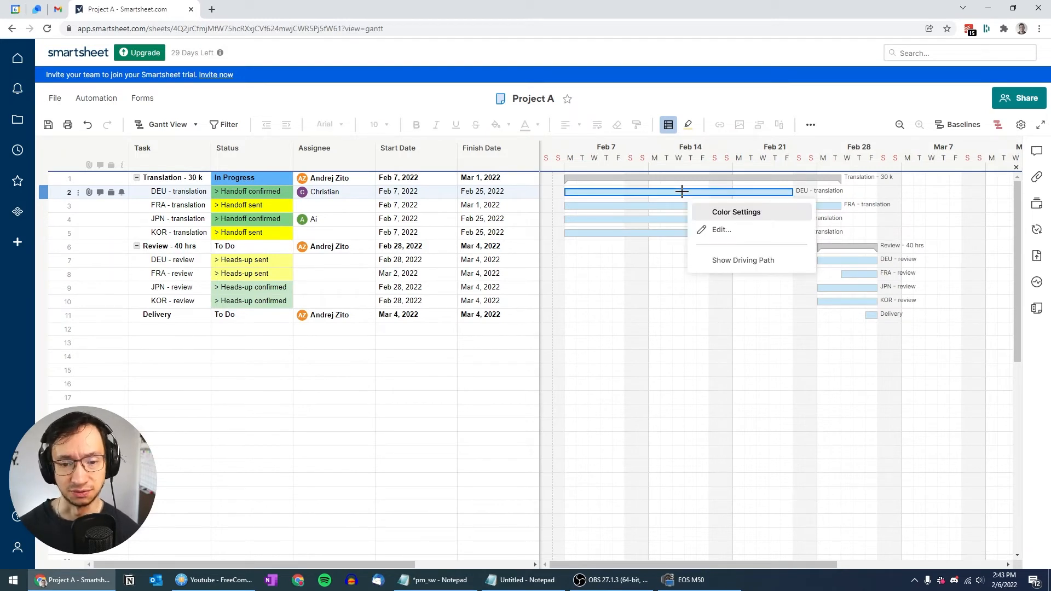
click(747, 214)
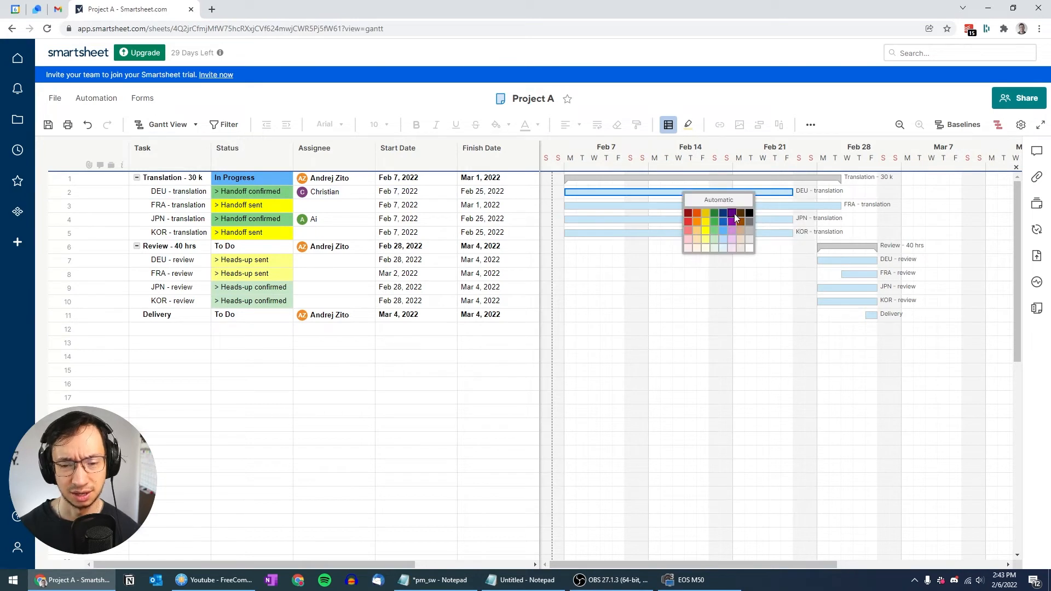
click(734, 213)
right_click(730, 191)
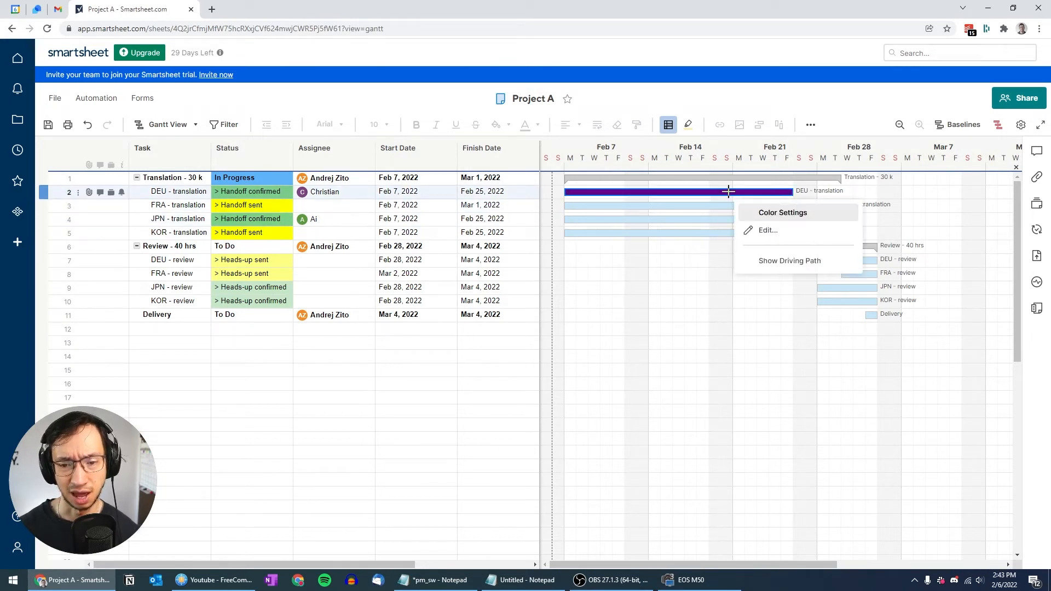
click(754, 213)
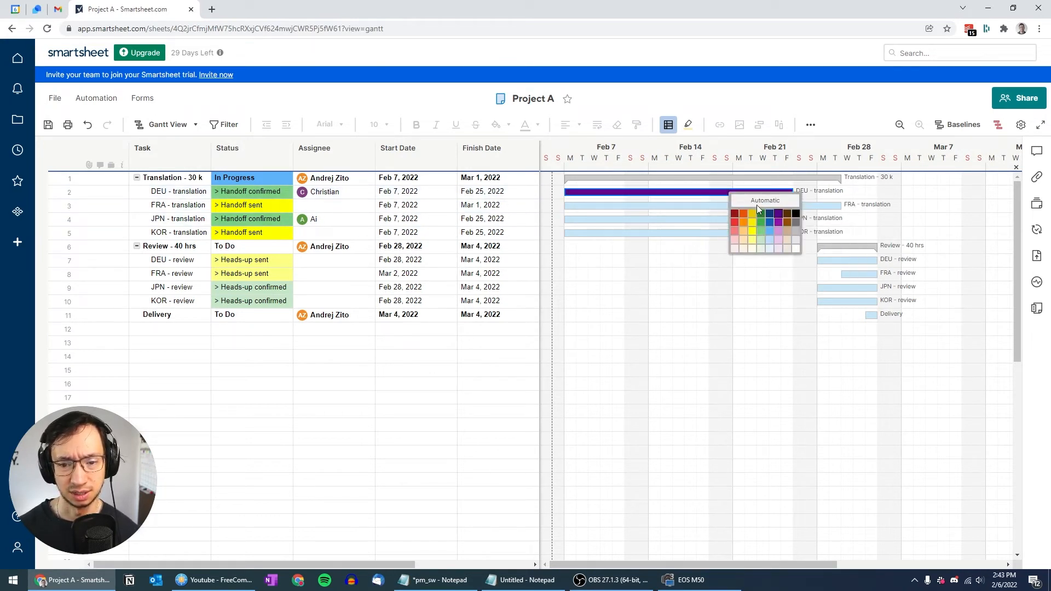
click(761, 200)
right_click(761, 206)
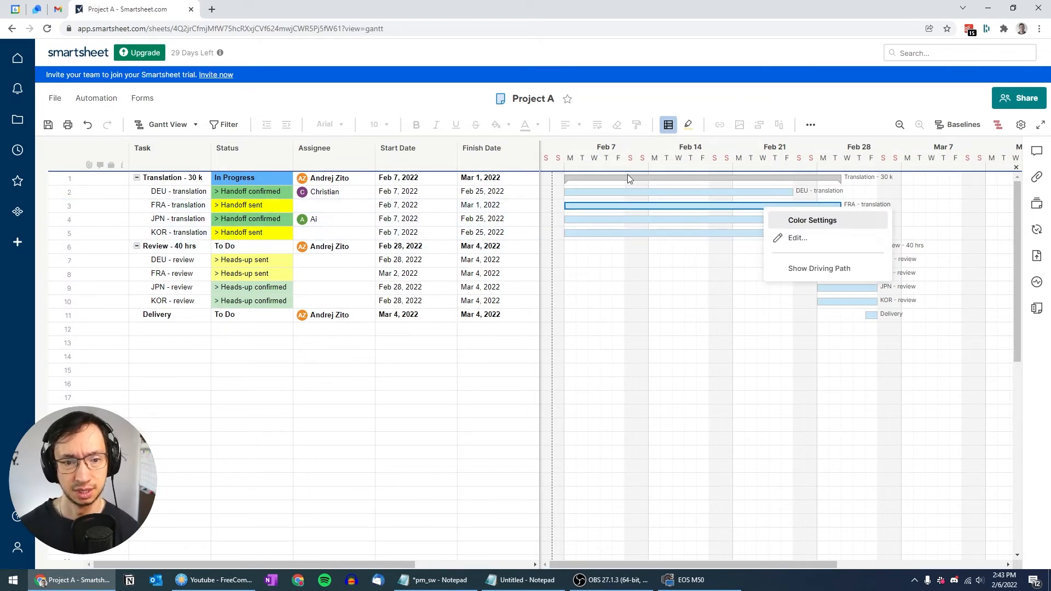
click(137, 178)
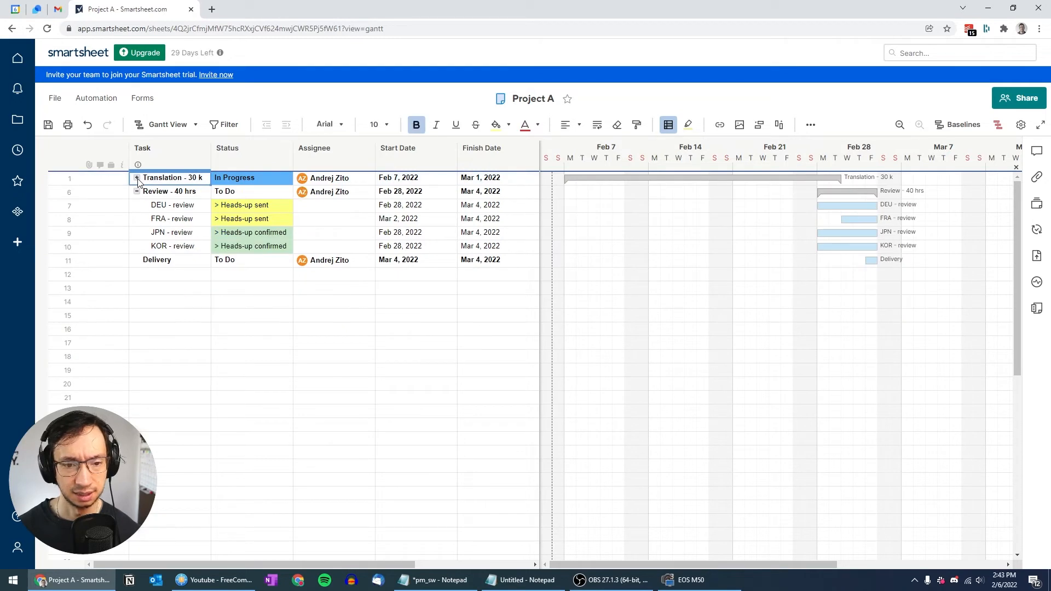
Step: Collapse and re-expand Review - 40 hrs, then expand Translation - 30 k to show DEU, FRA, JPN, KOR
click(137, 192)
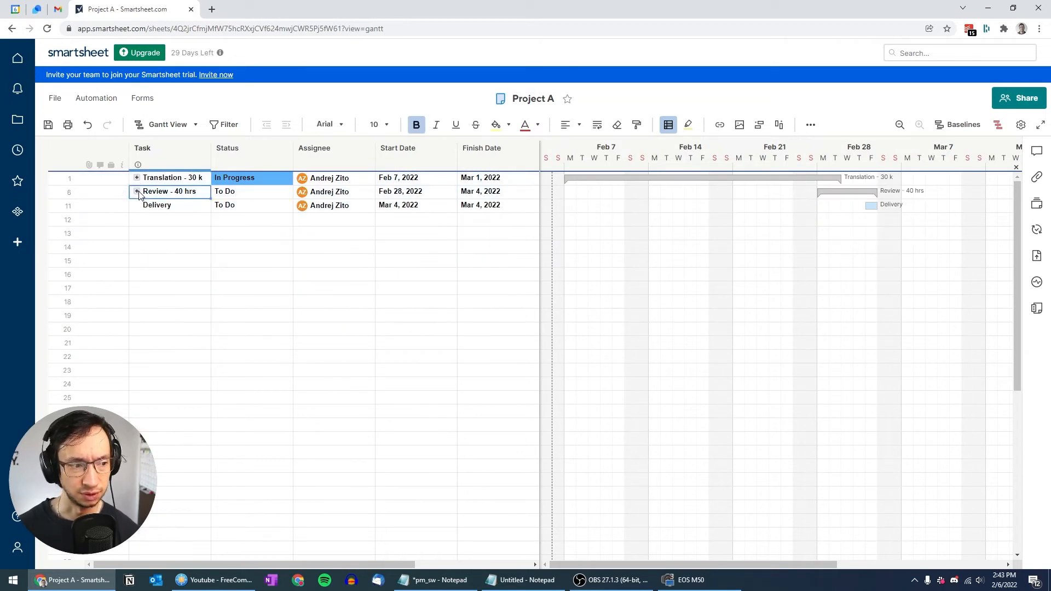
click(137, 191)
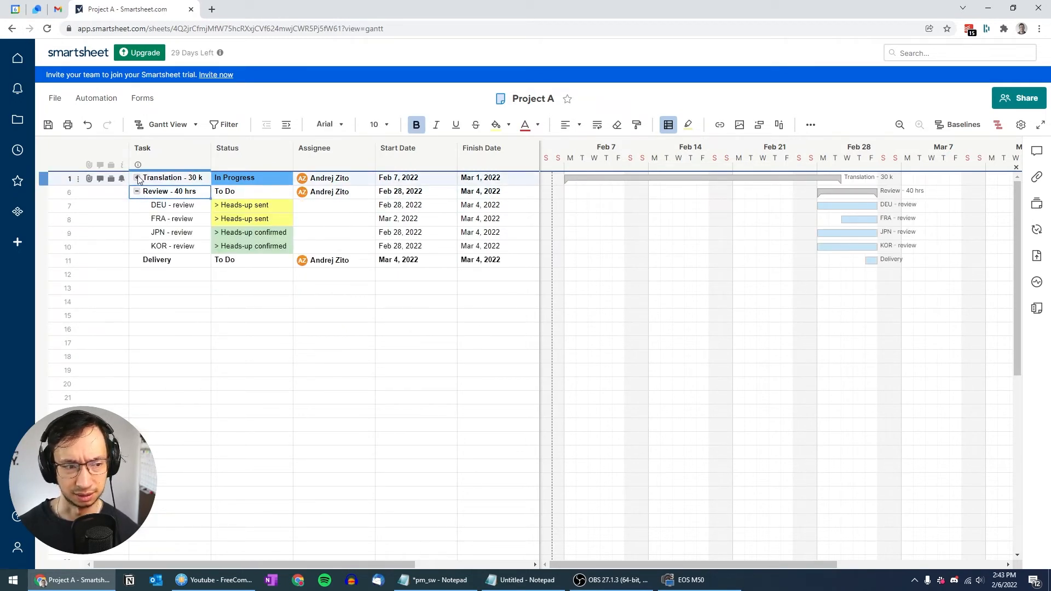
click(138, 178)
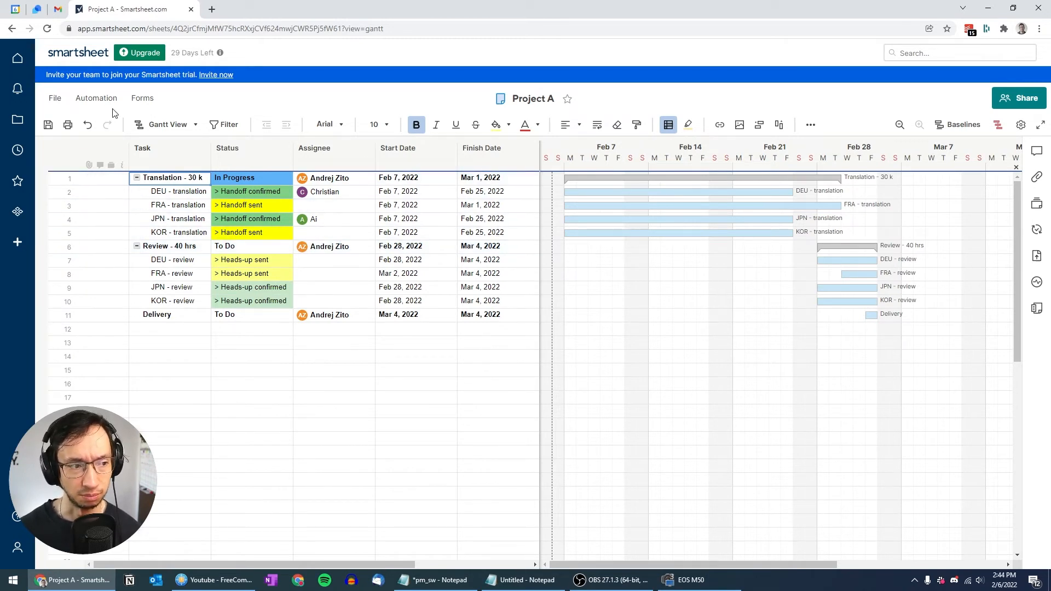
Step: Save Project A as a new sheet named 'Project B' and close the Conversations panel
click(55, 100)
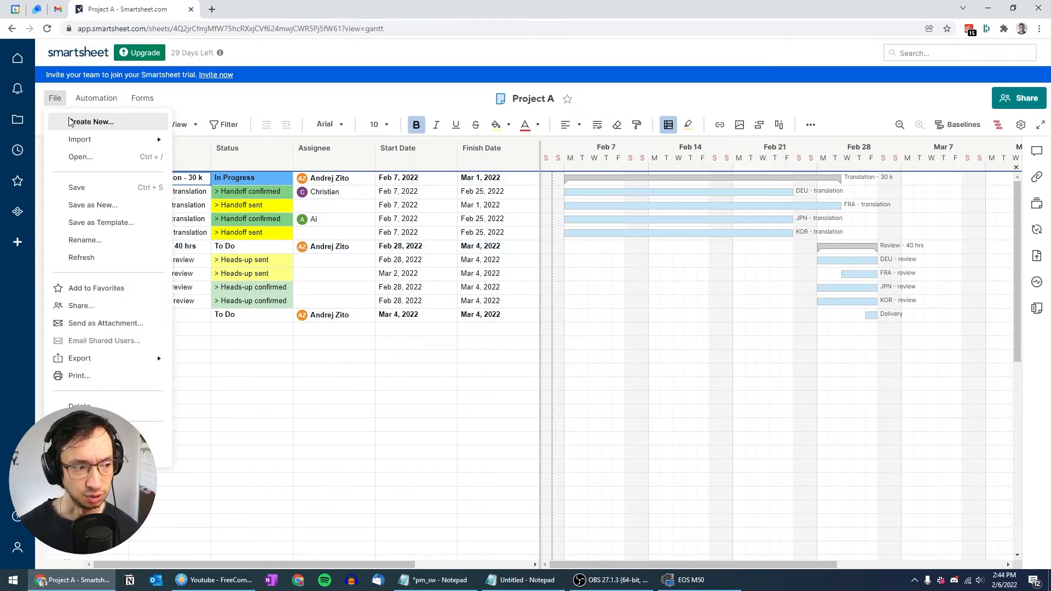
click(79, 207)
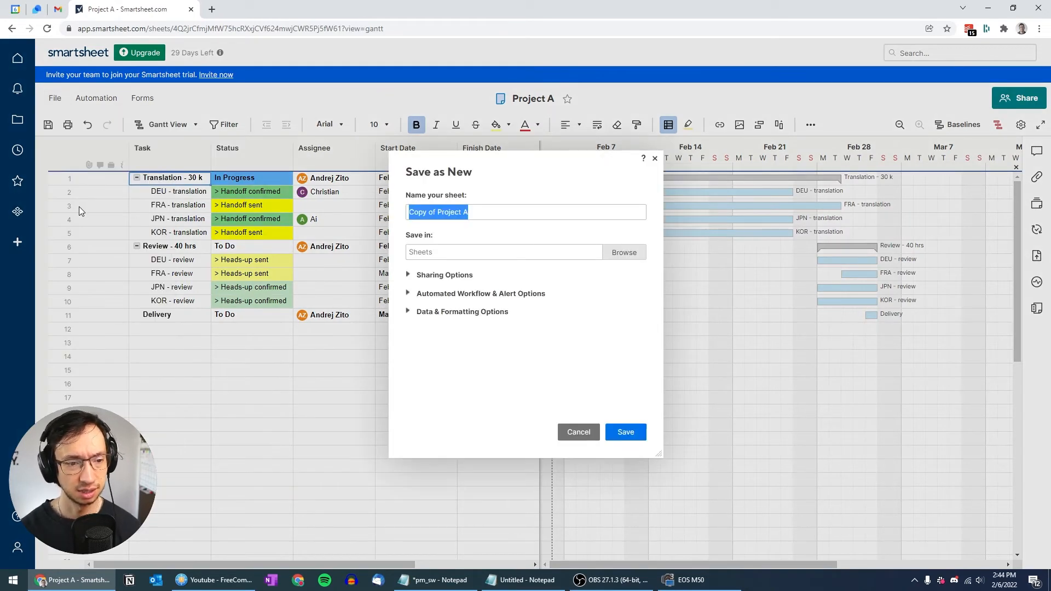
key(Home)
key(ctrl+shift+Right)
key(ctrl+shift+Right)
key(BackSpace)
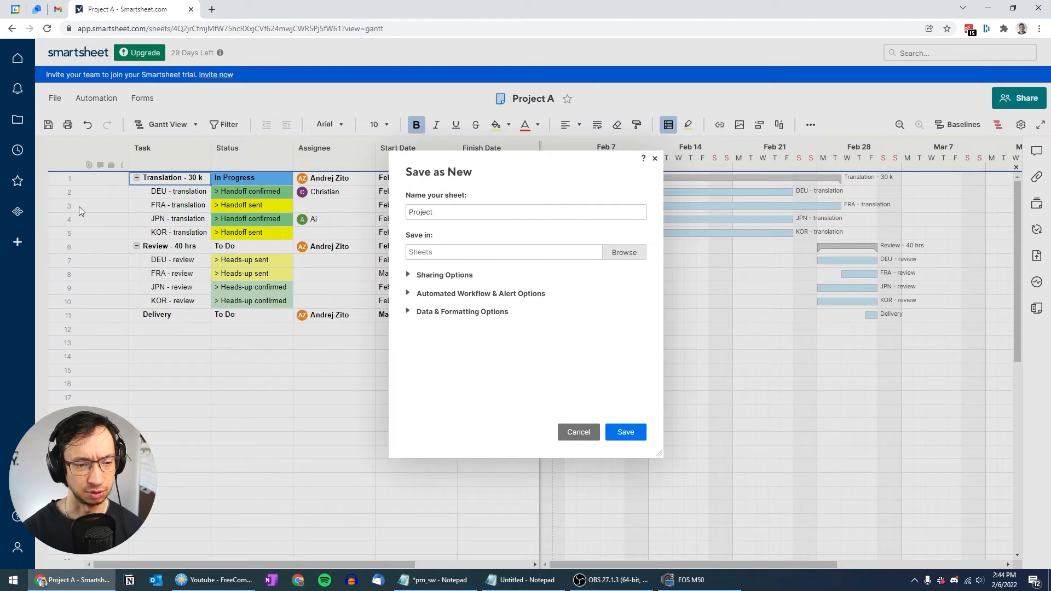
text(B)
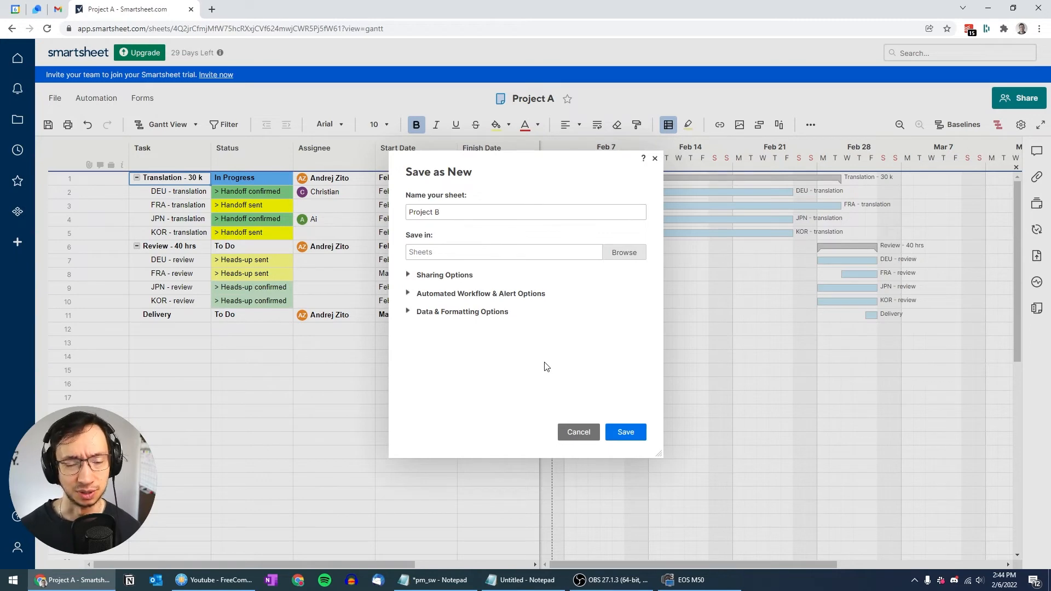
click(625, 433)
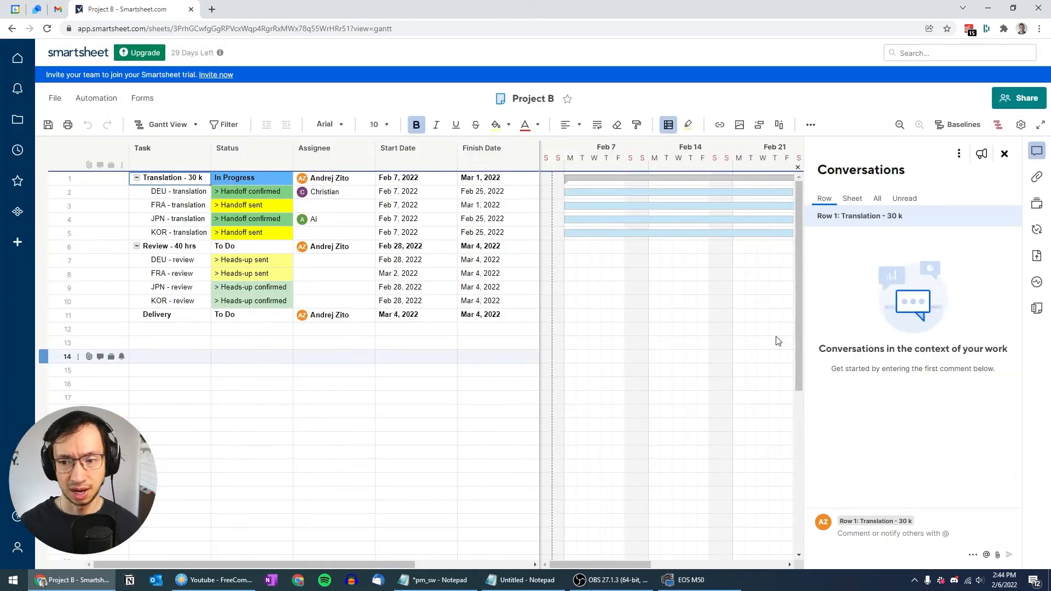
click(1005, 156)
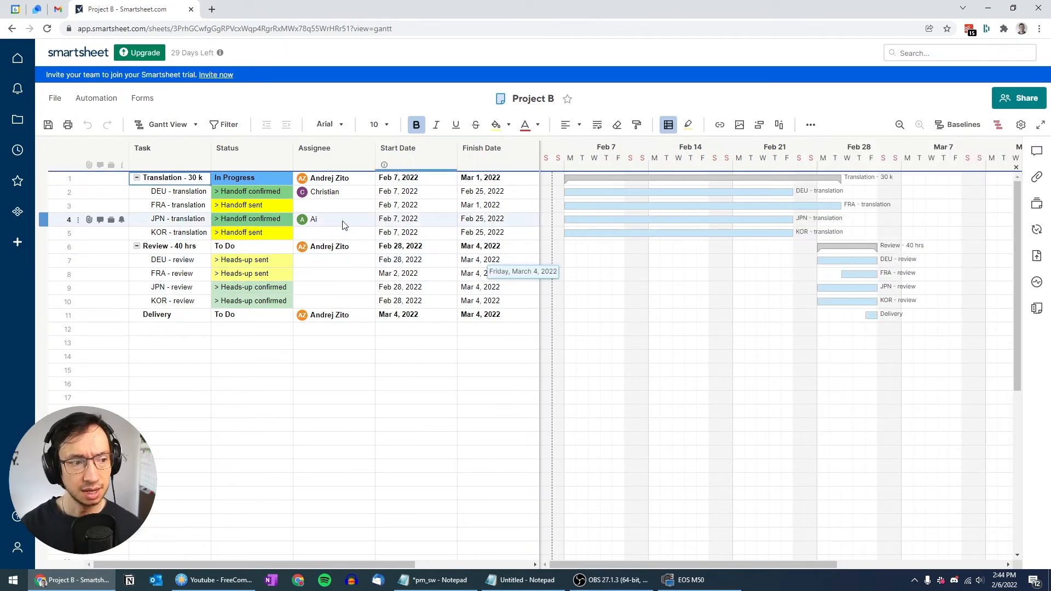
click(181, 181)
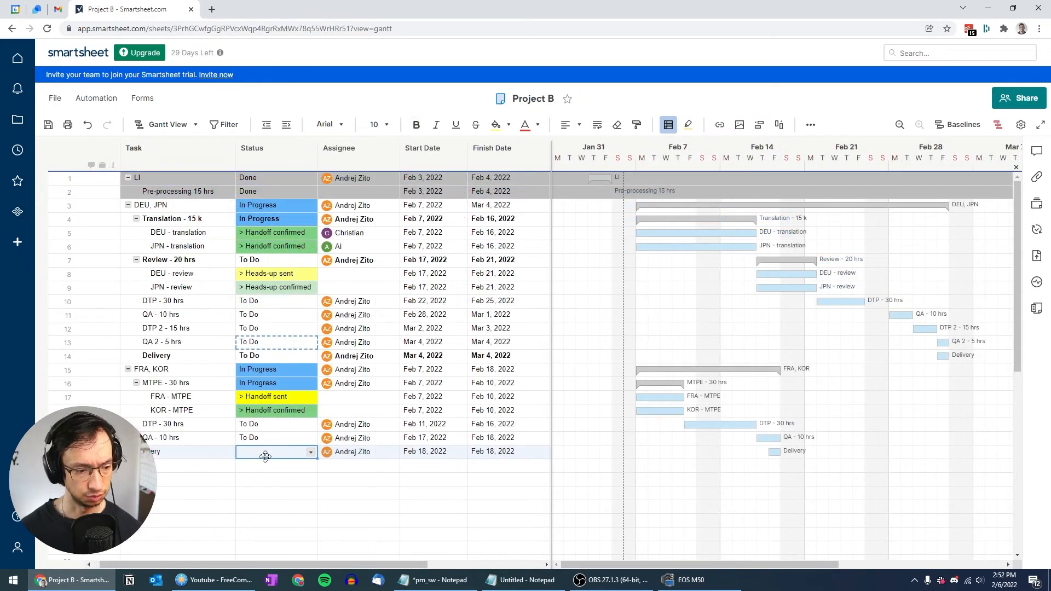
Step: Set the last Delivery status to To Do and remove bold from the subtask rows
key(ctrl+v)
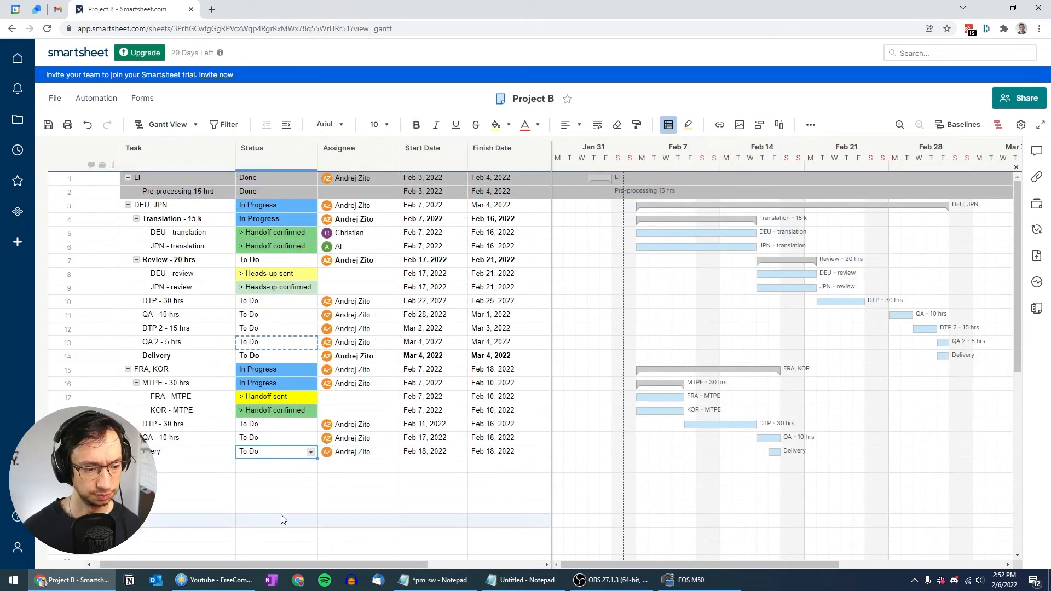
click(174, 219)
key(shift+Right)
key(shift+Right)
key(shift+Right)
key(shift+Right)
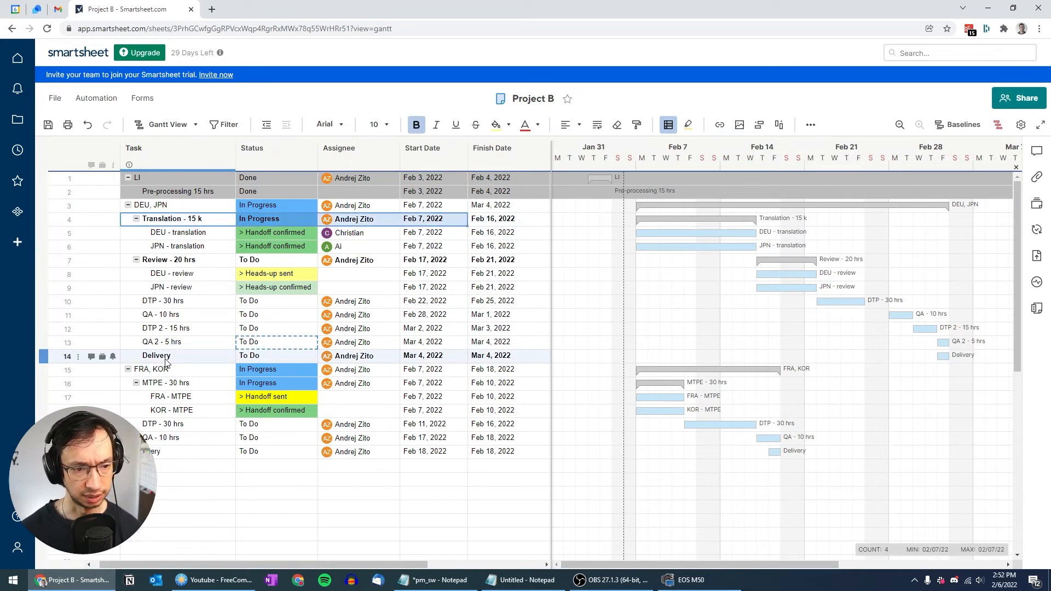
key(shift+Down)
key(shift+Down)
key(shift+Down)
key(shift+Down)
key(shift+Down)
key(shift+Down)
key(shift+Down)
key(shift+Down)
key(shift+Down)
key(shift+Down)
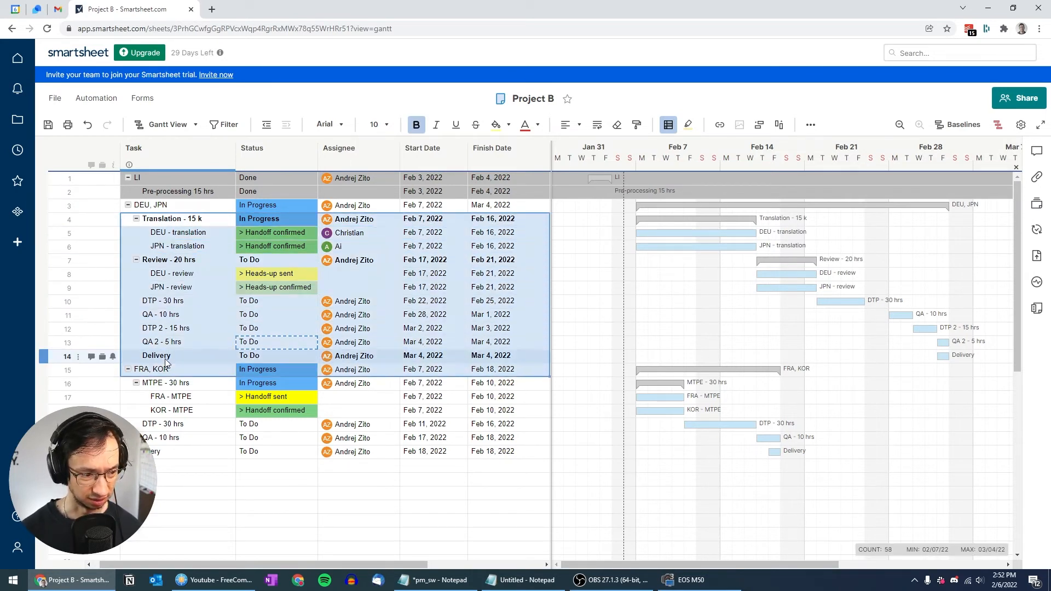
key(Up)
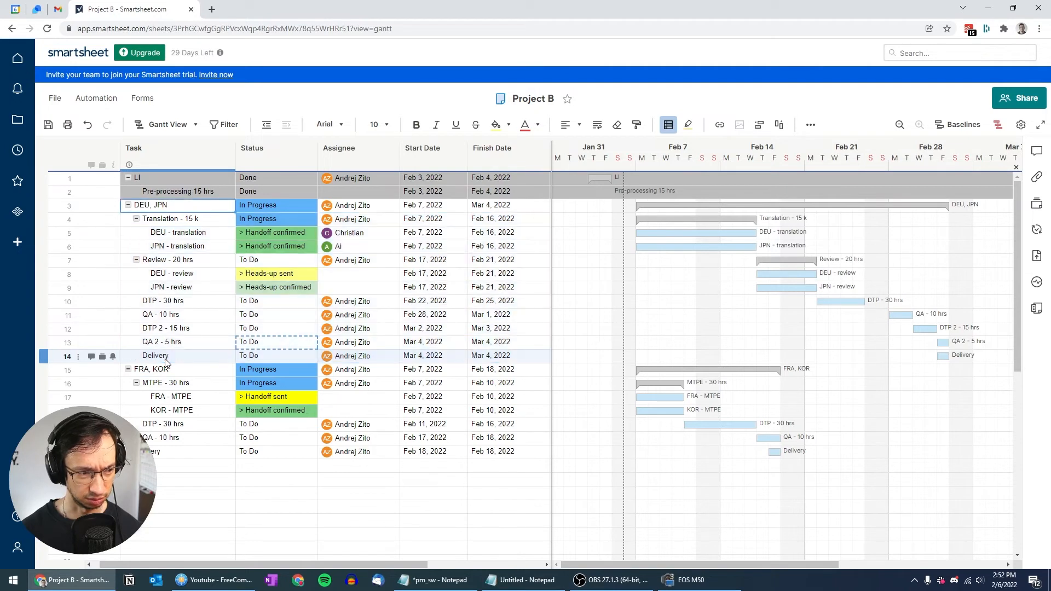
Step: Bold the LI, DEU, JPN and FRA, KOR parent task names
key(Up)
key(Up)
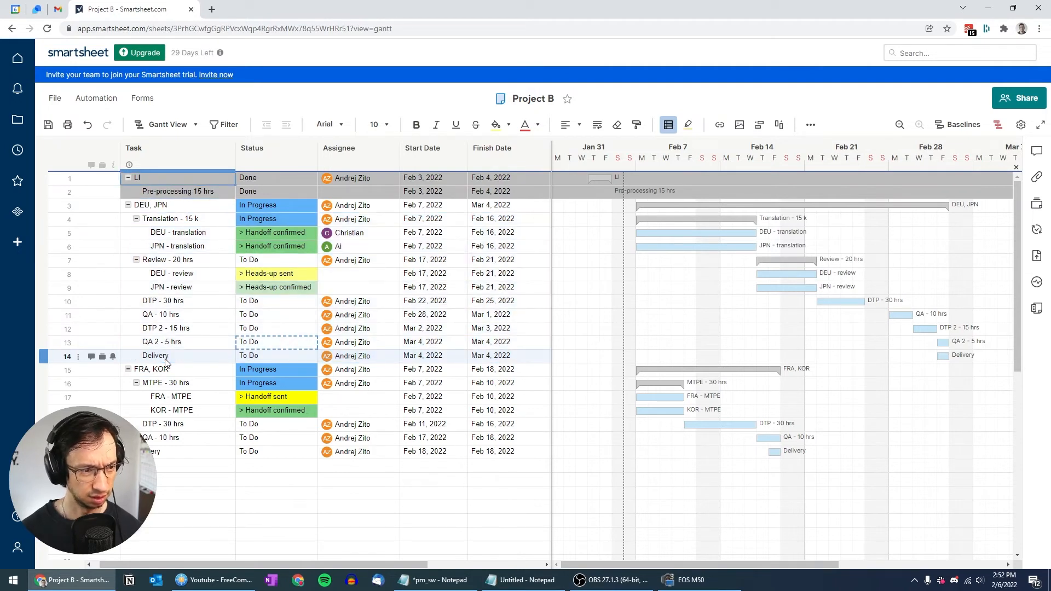
key(ctrl+b)
key(Down)
key(Down)
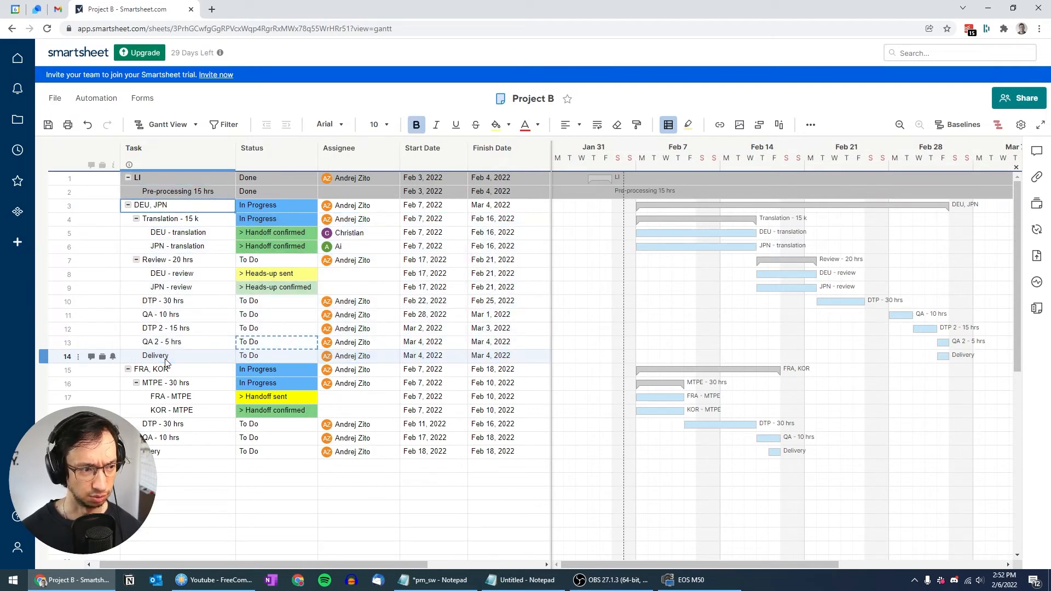
key(ctrl+b)
key(Down)
key(Down)
key(Down)
key(Down)
key(Down)
key(Down)
key(Down)
key(Down)
key(Down)
key(Down)
key(Down)
key(Down)
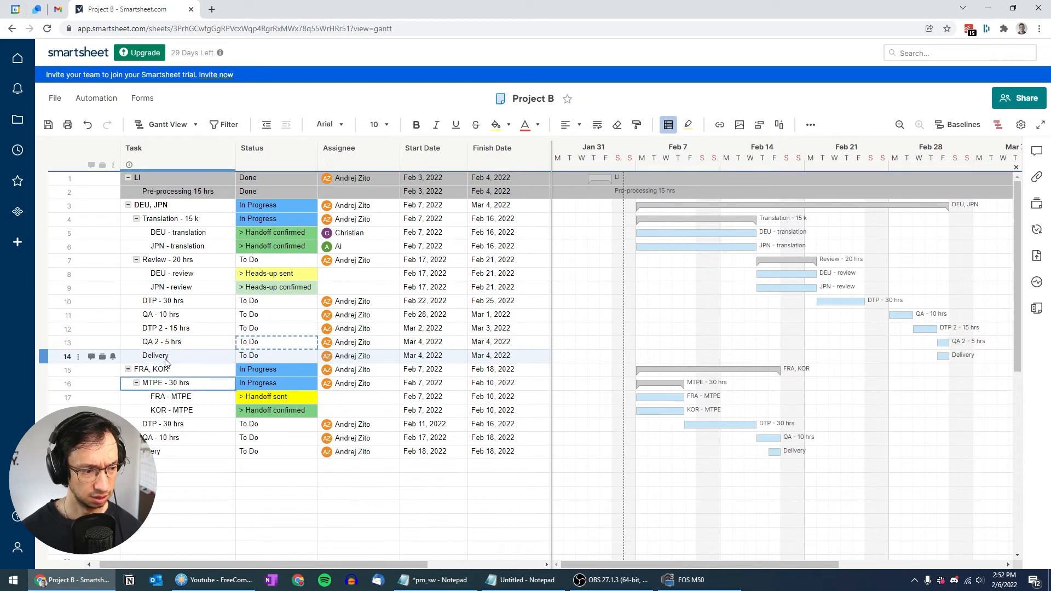
key(ctrl+b)
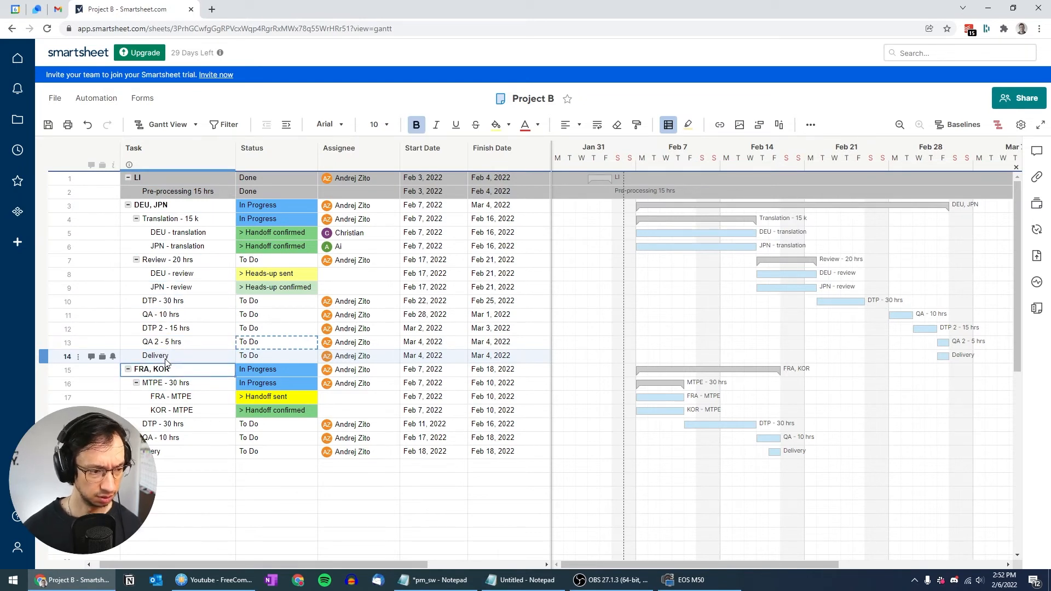
Step: Collapse and re-expand the FRA, KOR group, checking the last Delivery task
click(127, 369)
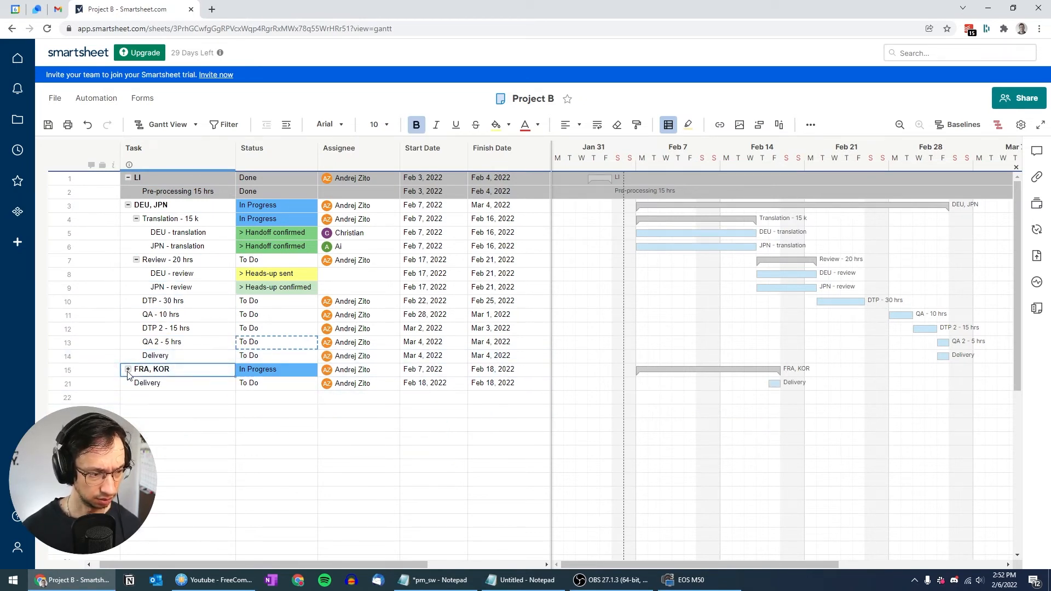
click(127, 369)
click(176, 453)
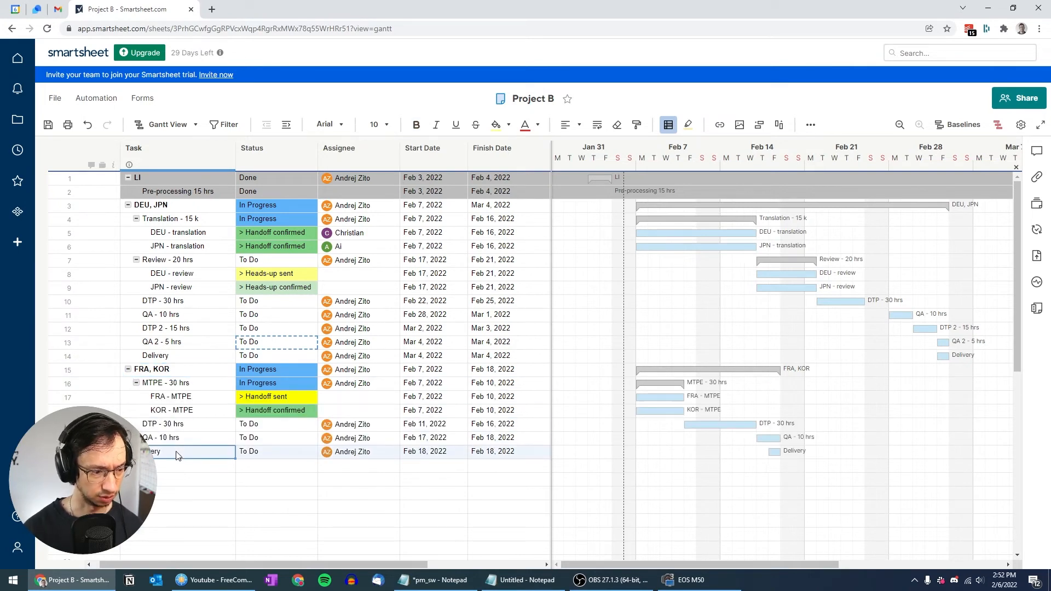
click(128, 370)
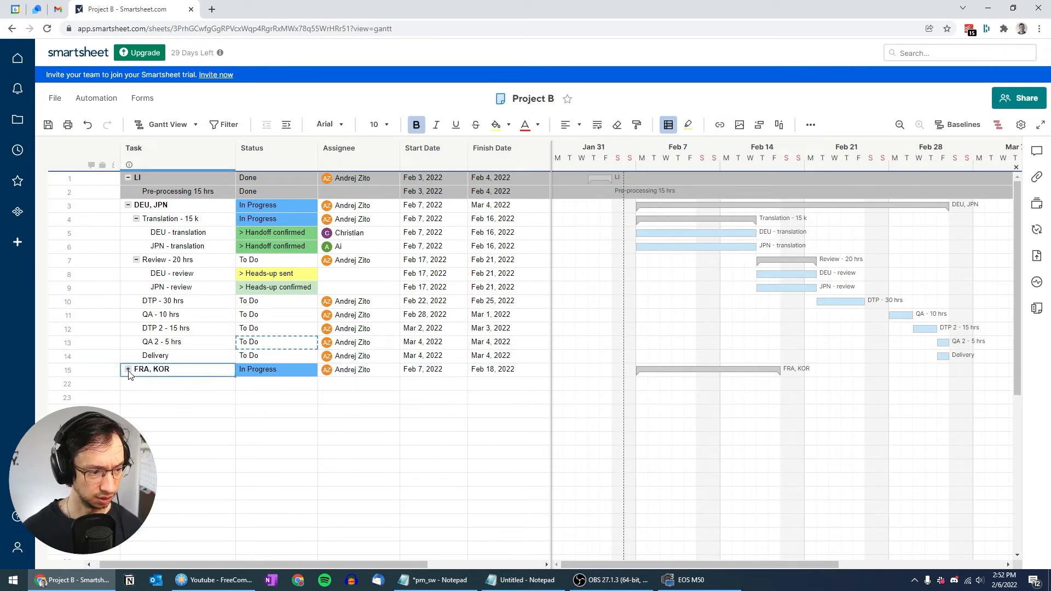
click(129, 370)
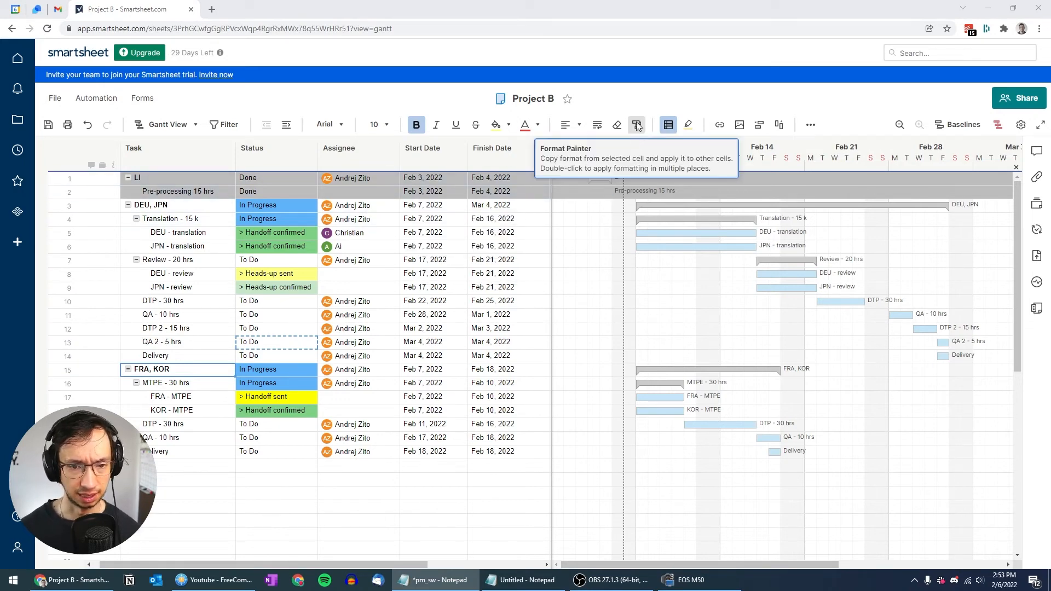
Step: Change the Done rule's format to a light grey row fill and grey task bars
click(668, 125)
scroll(584, 315, down, 1)
scroll(584, 315, down, 1)
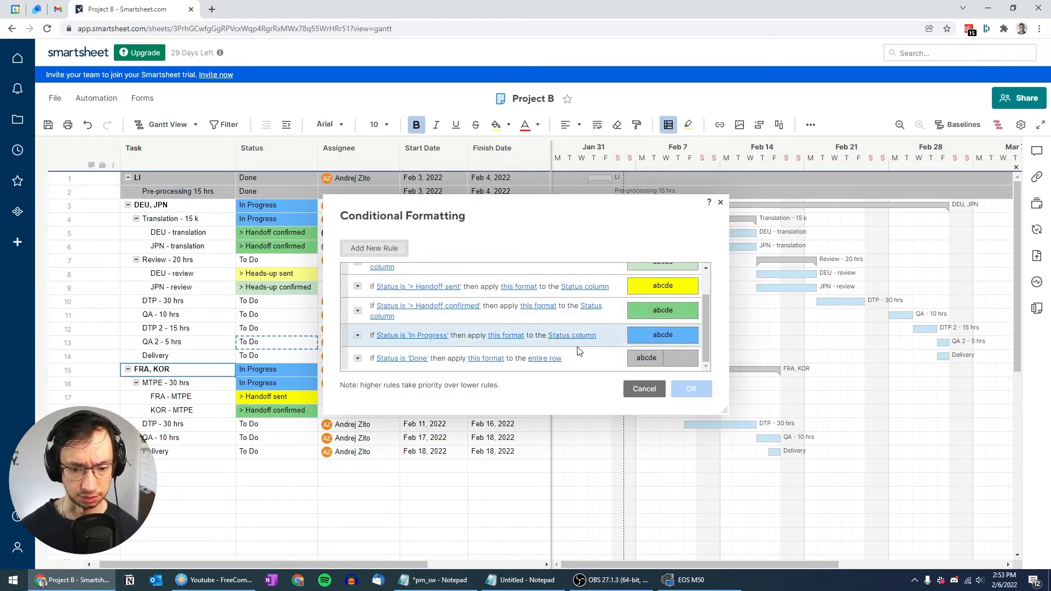
click(486, 359)
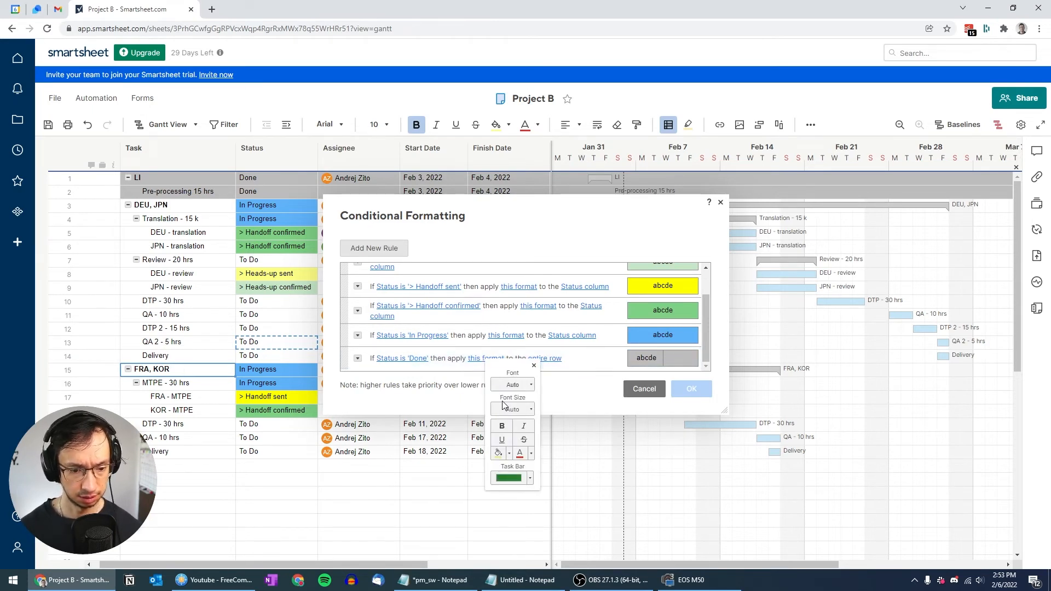
click(509, 454)
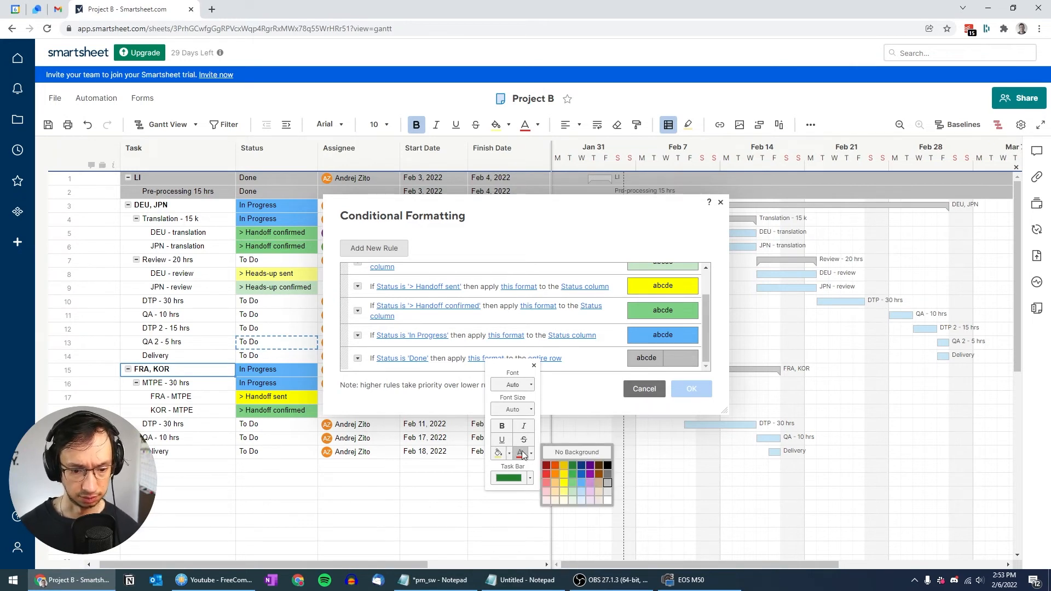
click(608, 491)
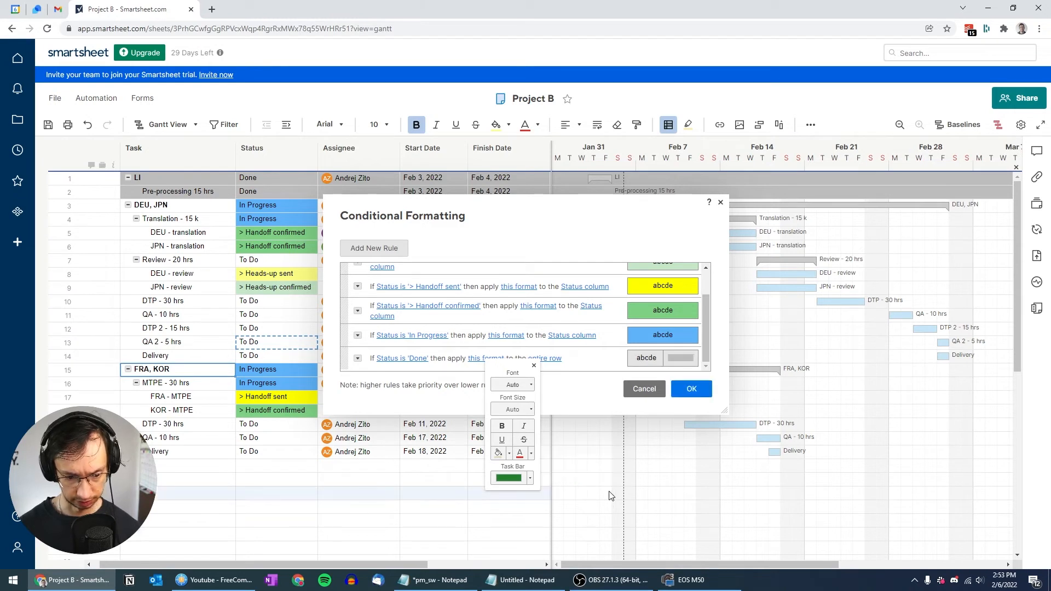
click(530, 478)
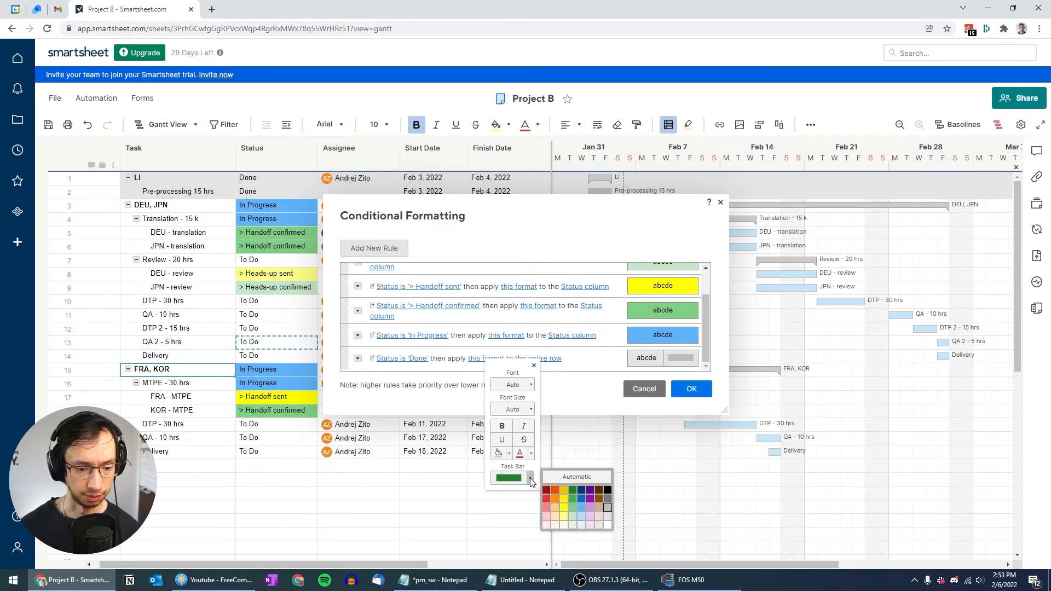
click(607, 498)
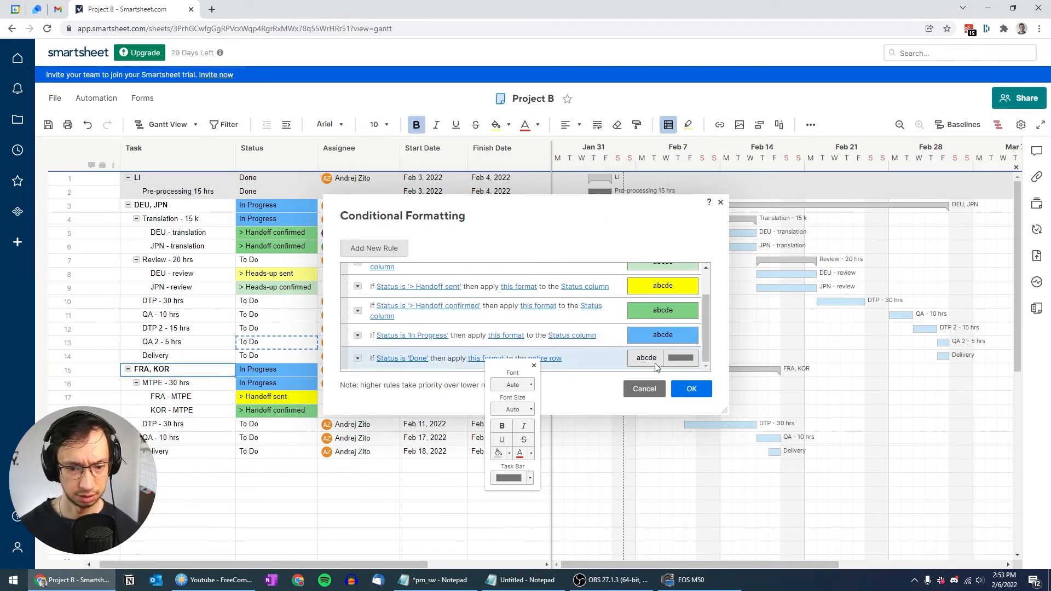
click(692, 389)
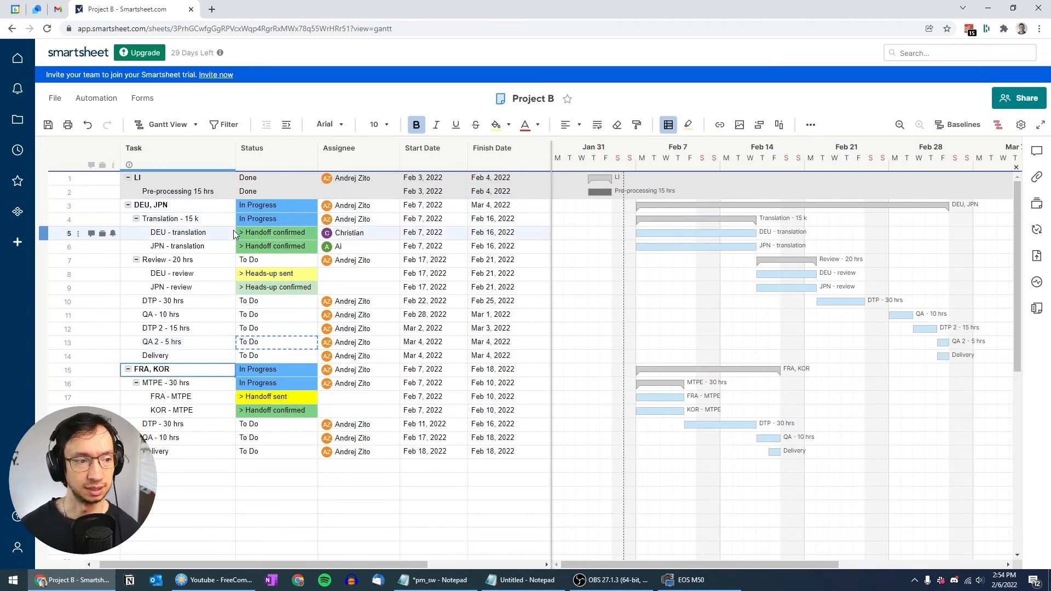
Step: Collapse and re-expand the LI, DEU, JPN and MTPE - 30 hrs groups
click(128, 178)
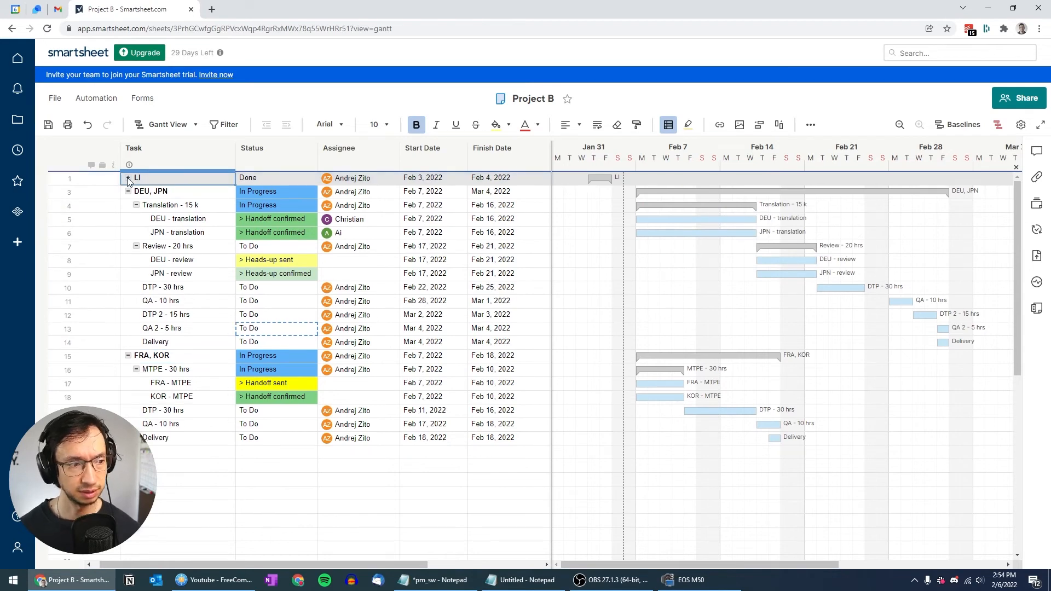
click(128, 178)
click(132, 205)
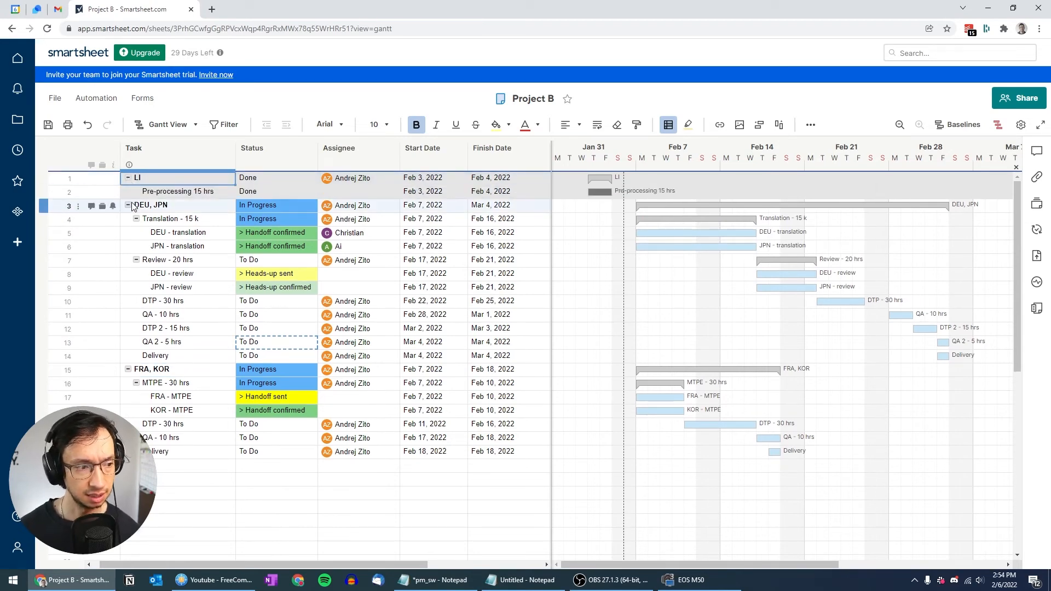
click(128, 206)
click(128, 205)
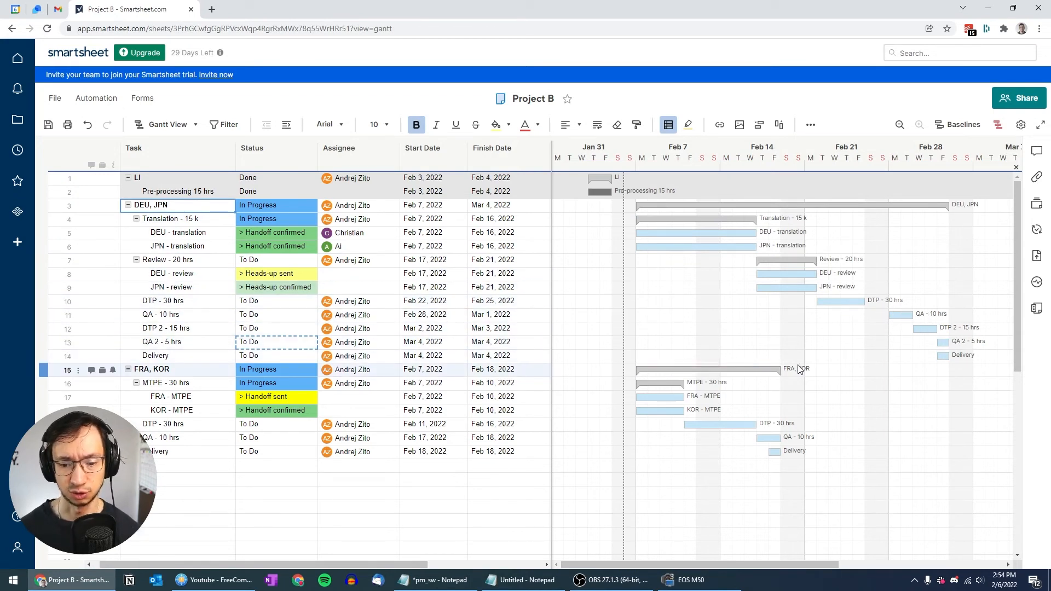
click(136, 383)
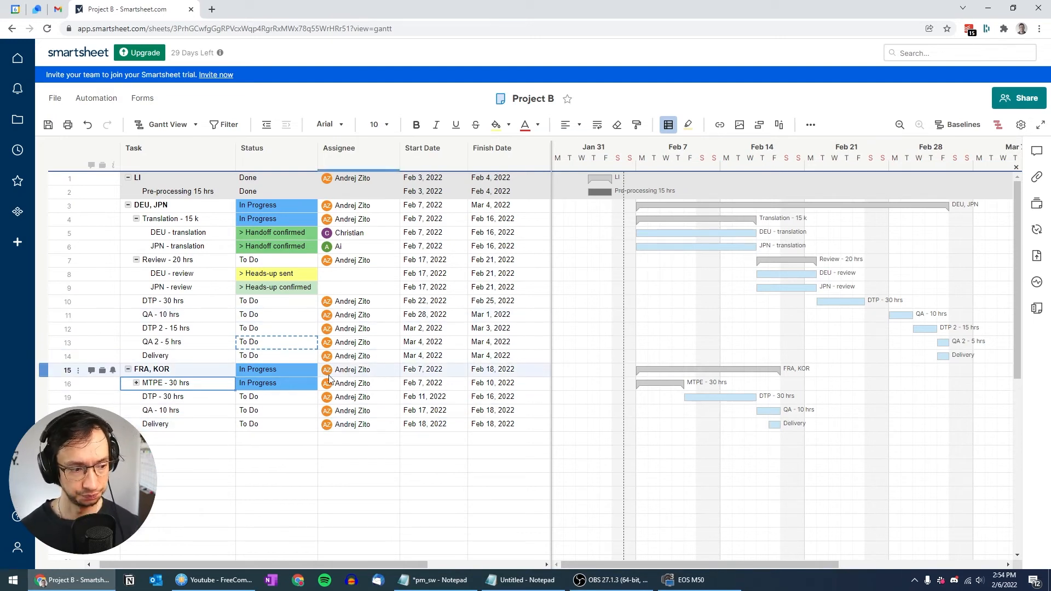
click(137, 383)
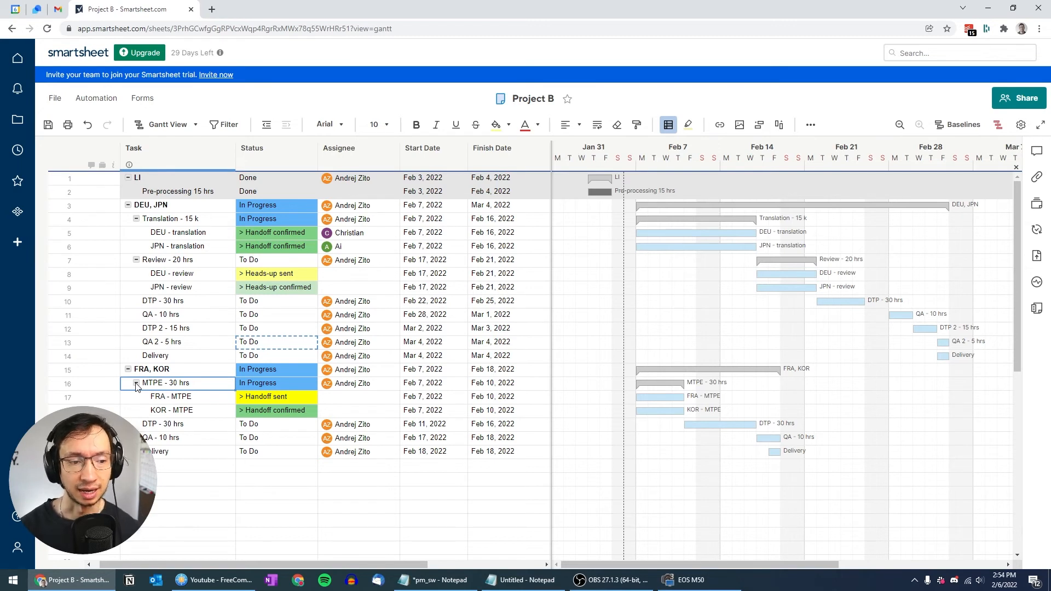
Step: Move to the DTP - 30 hrs row and save Project B with Ctrl+S
key(Up)
key(Up)
key(Up)
key(Up)
key(Up)
key(Up)
key(Up)
key(Up)
key(Down)
key(Down)
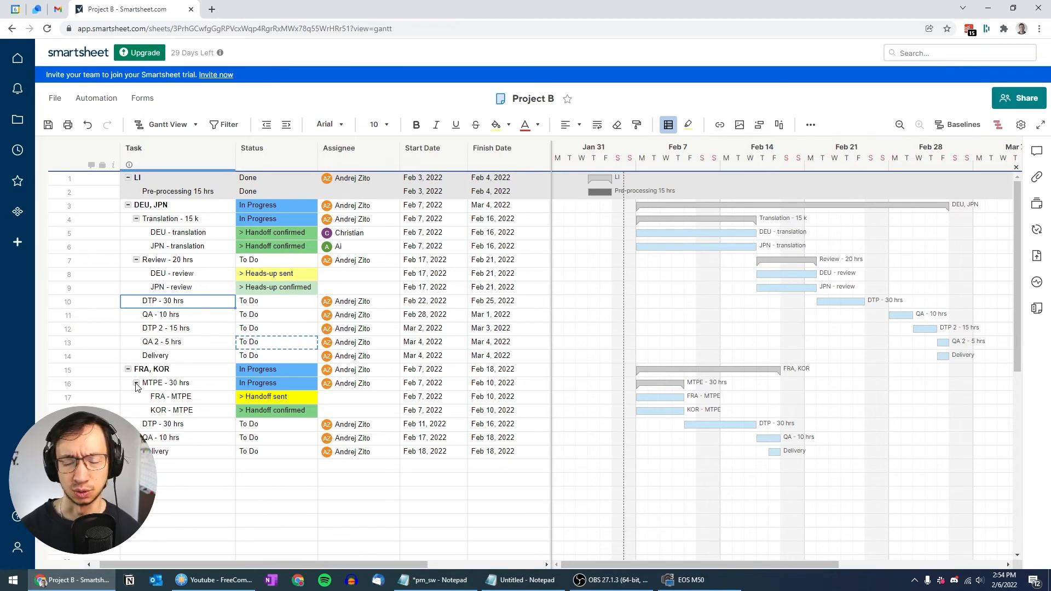
key(ctrl+s)
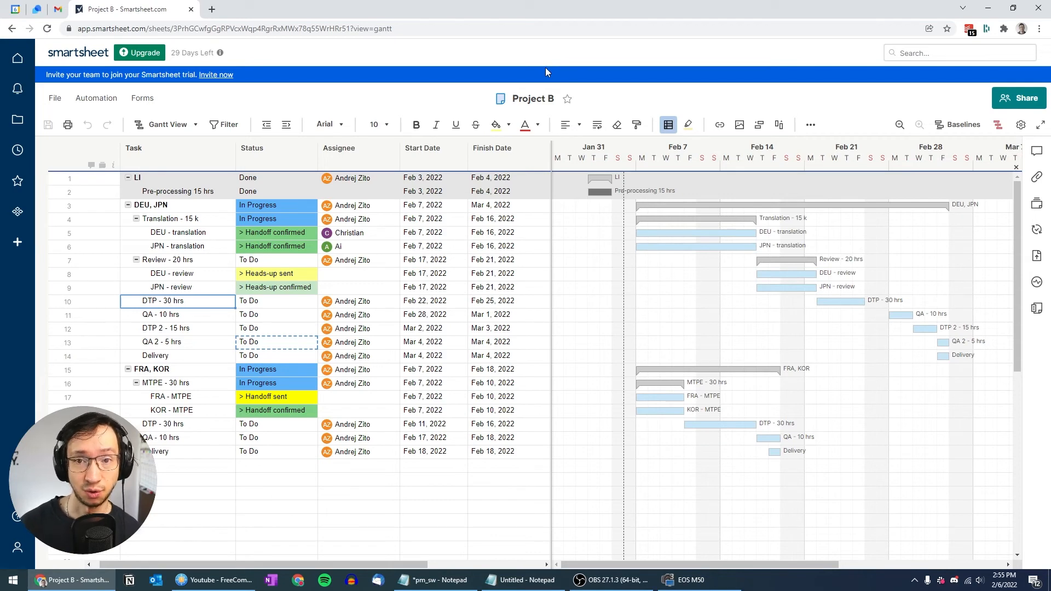
Step: Create a new blank row report named 'My Projects' from the Solution Center
click(16, 244)
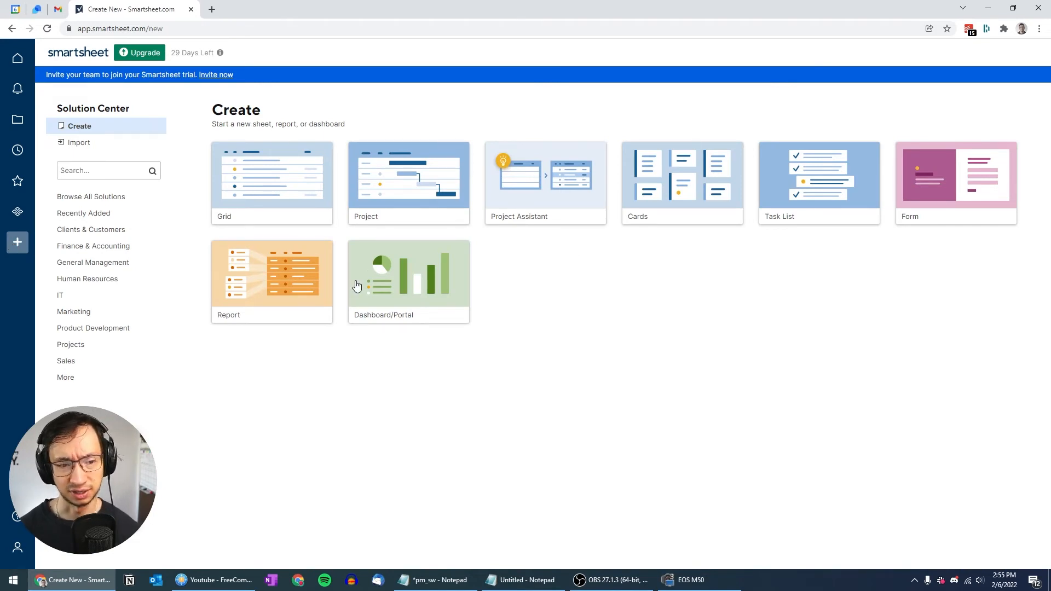
click(279, 283)
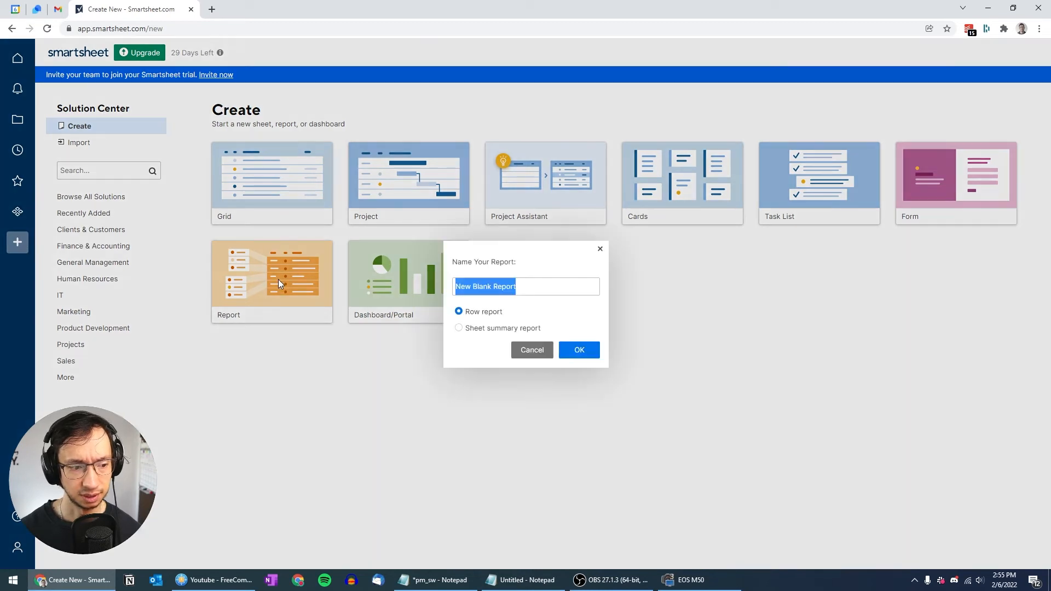
text(My Projects)
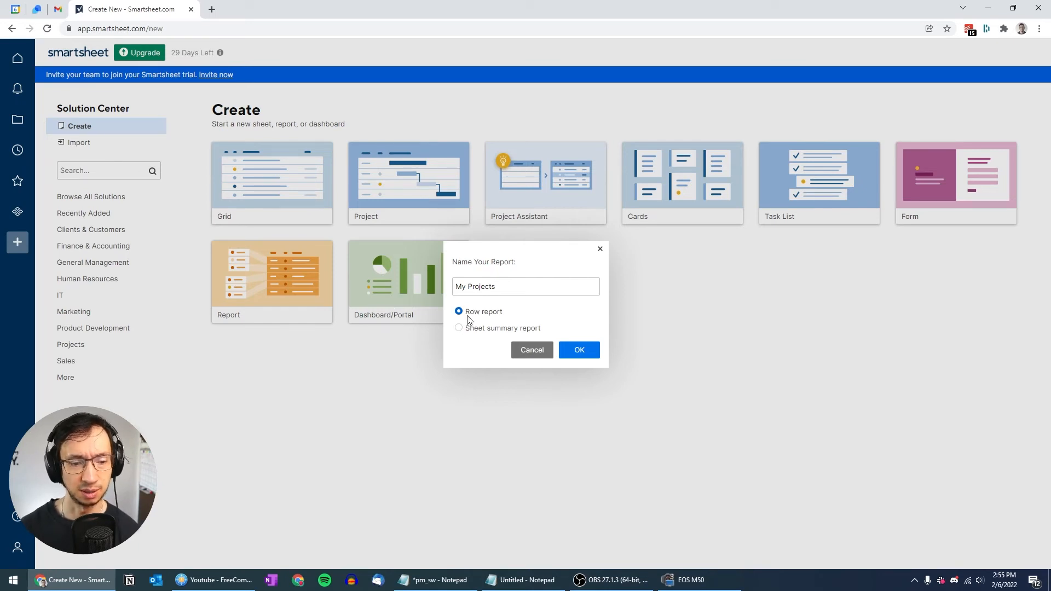
click(585, 354)
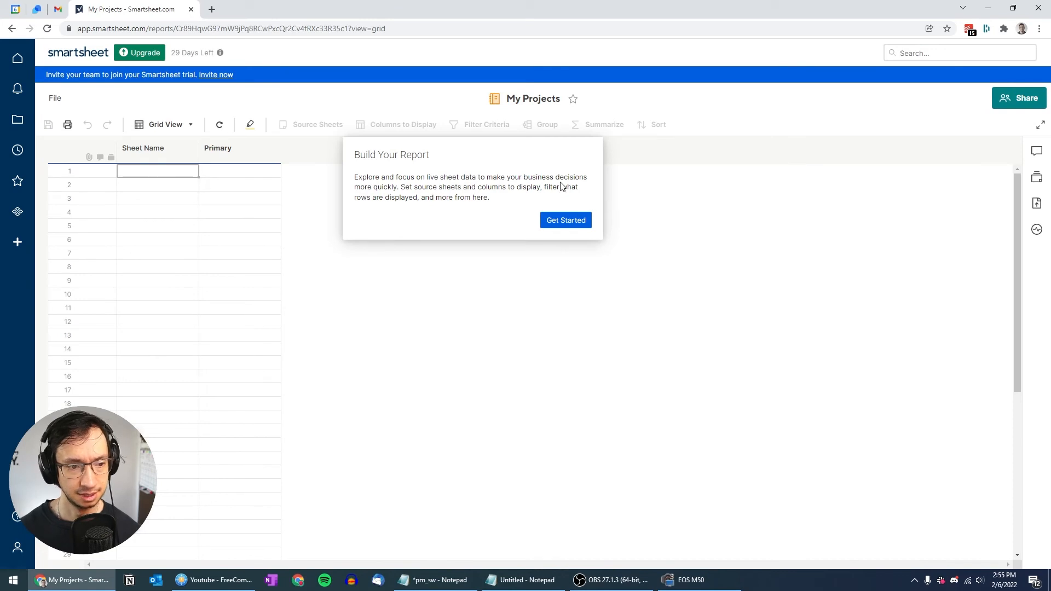
Step: Select Project A and Project B from the Sheets folder as the report's source sheets
click(565, 220)
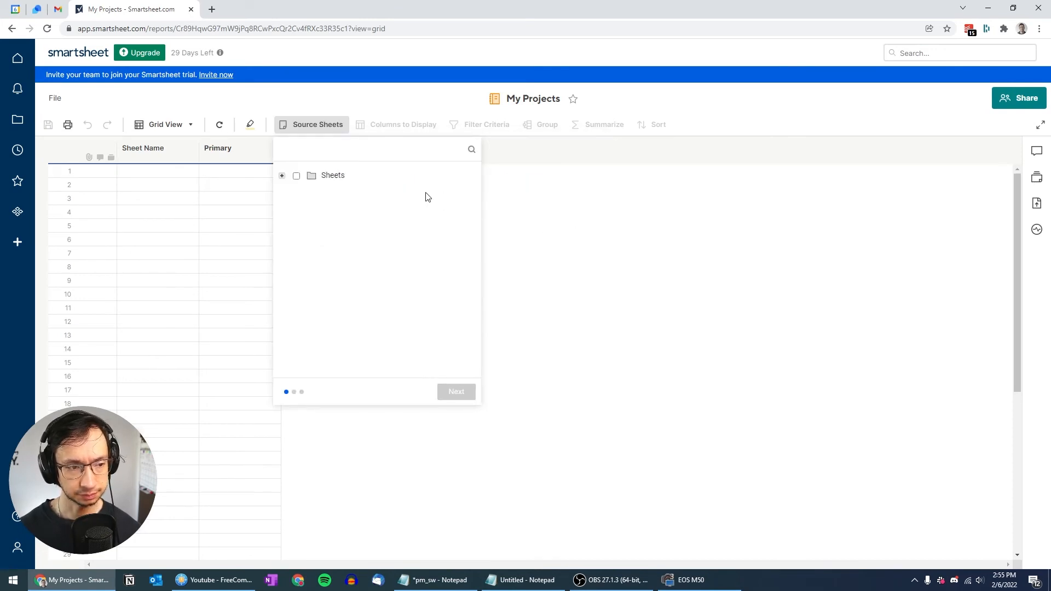
click(282, 177)
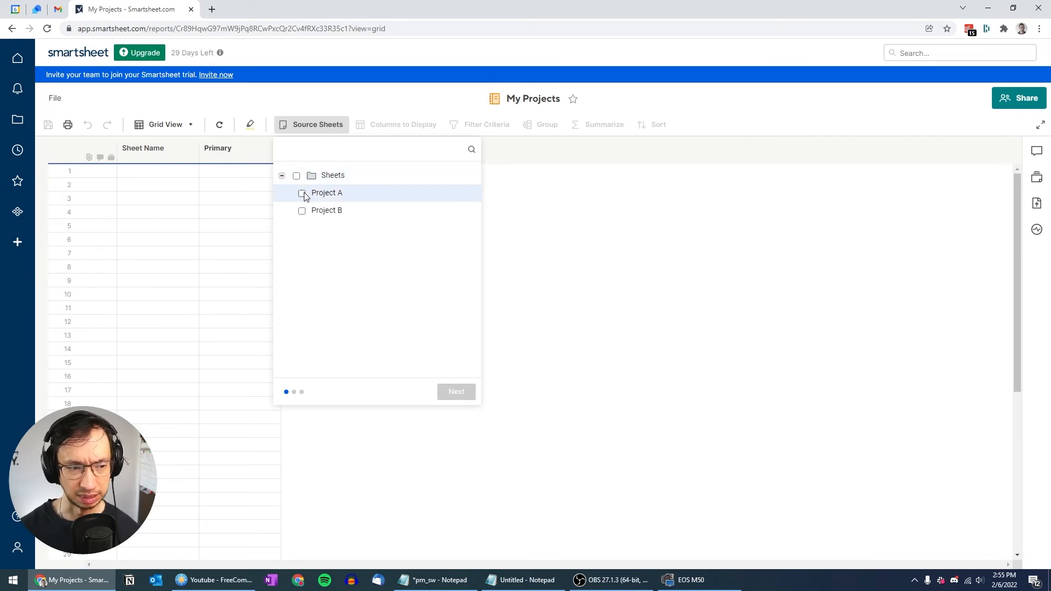
click(301, 193)
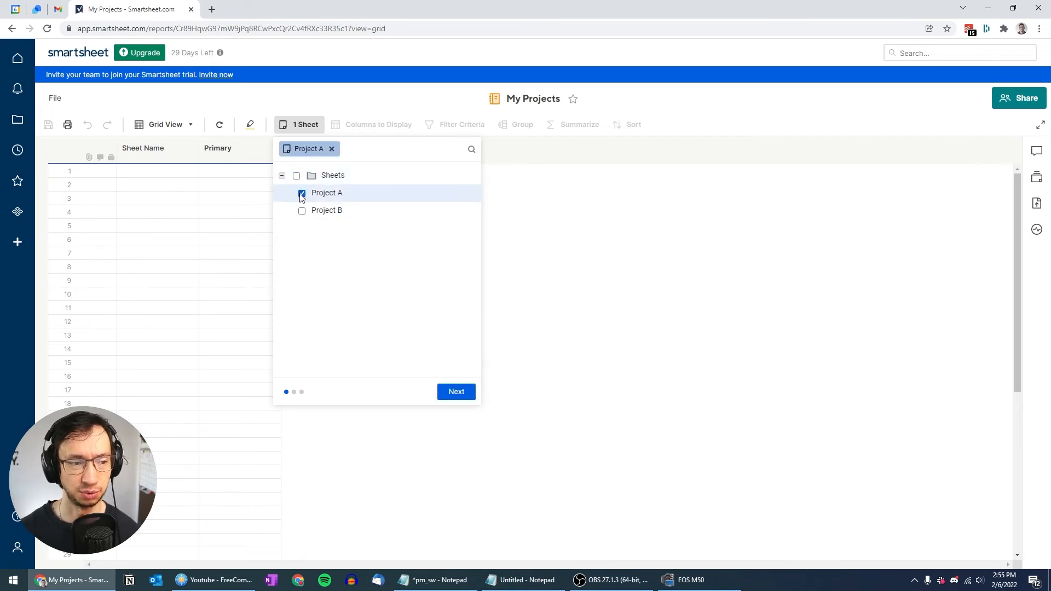
click(303, 213)
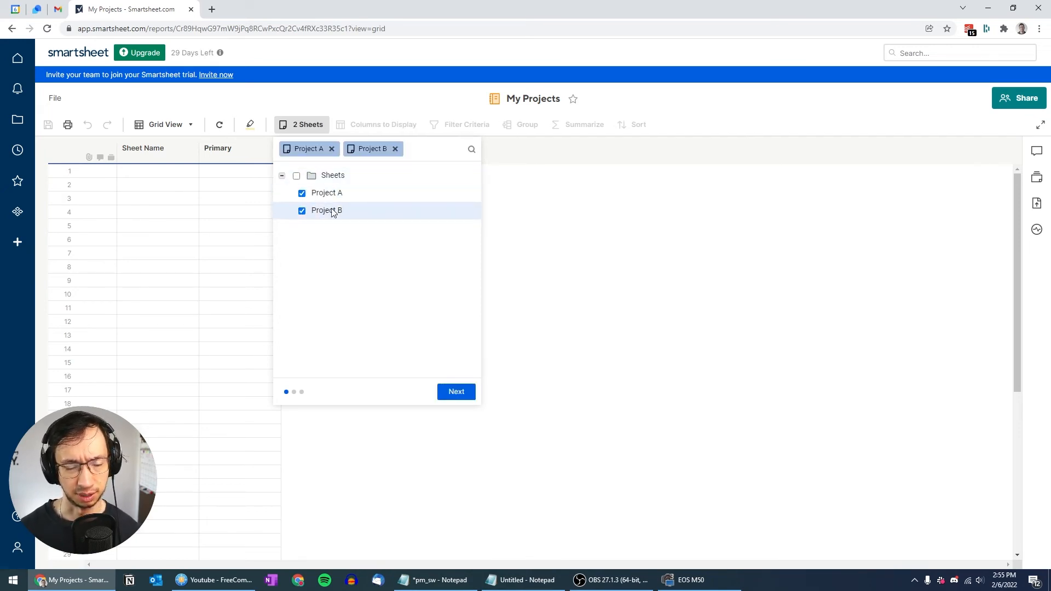
click(451, 396)
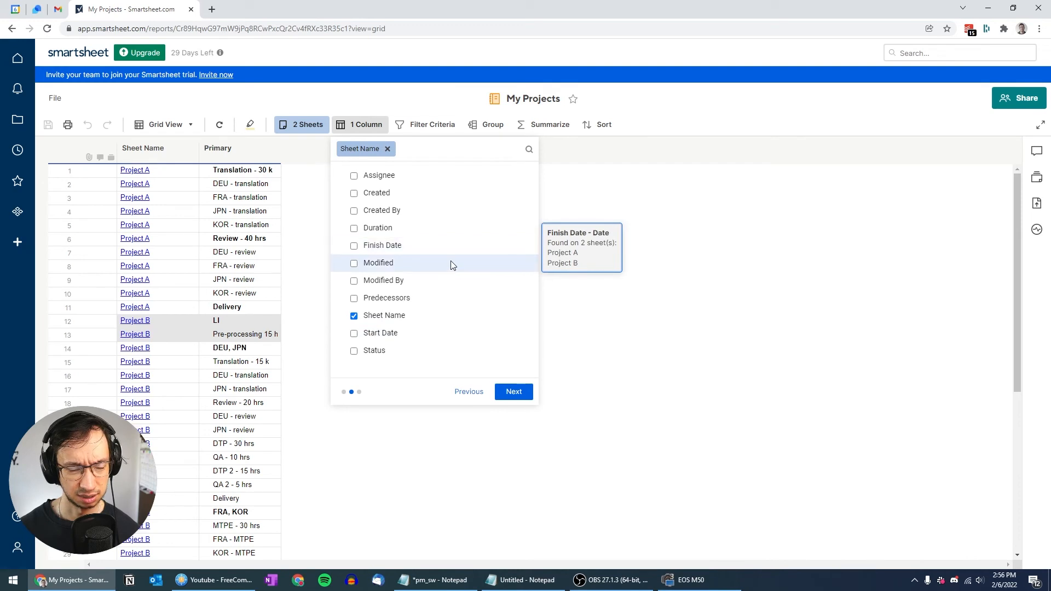
Step: Add the Status, Assignee, Start Date and Finish Date columns to the report
mouse_move(448, 252)
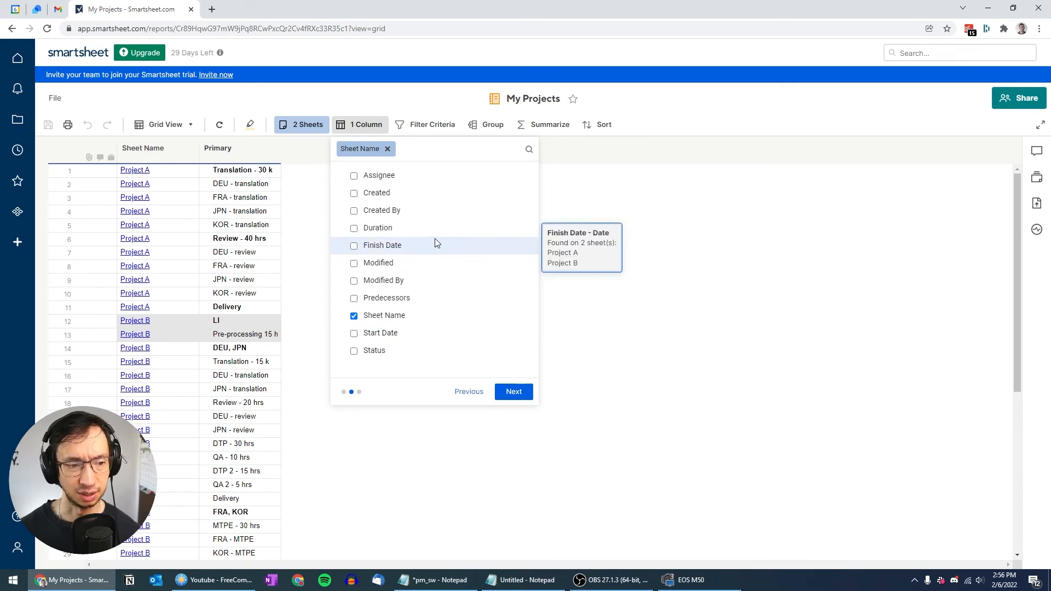
click(353, 350)
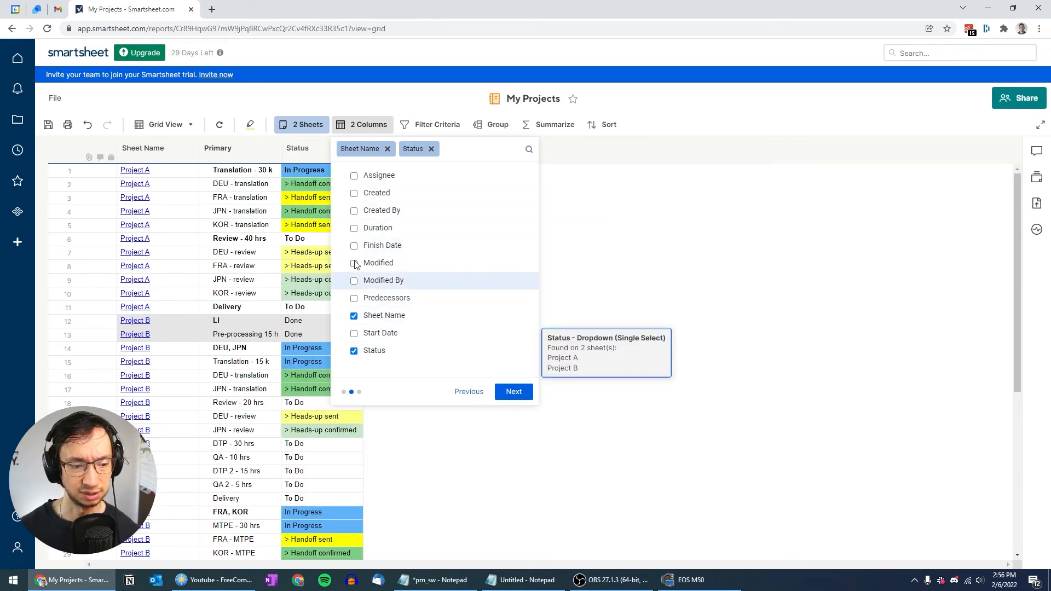
click(354, 176)
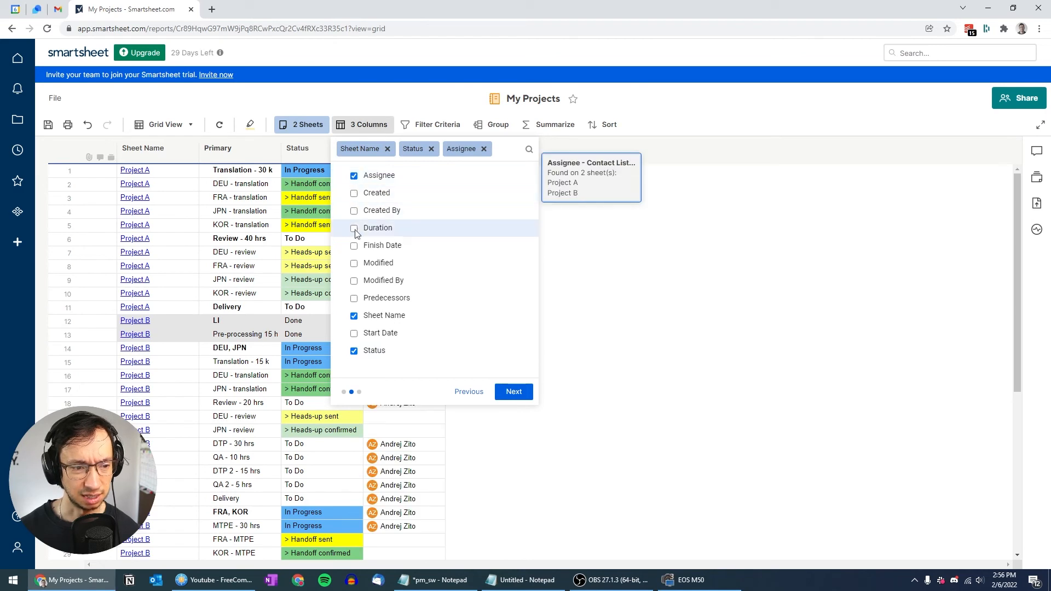
click(354, 333)
click(355, 261)
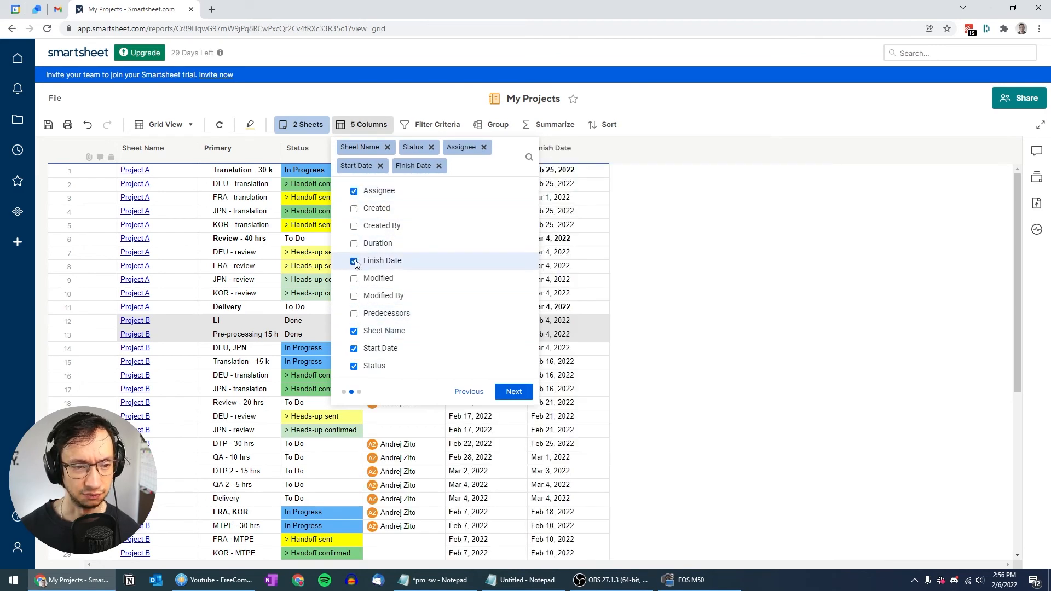
click(512, 390)
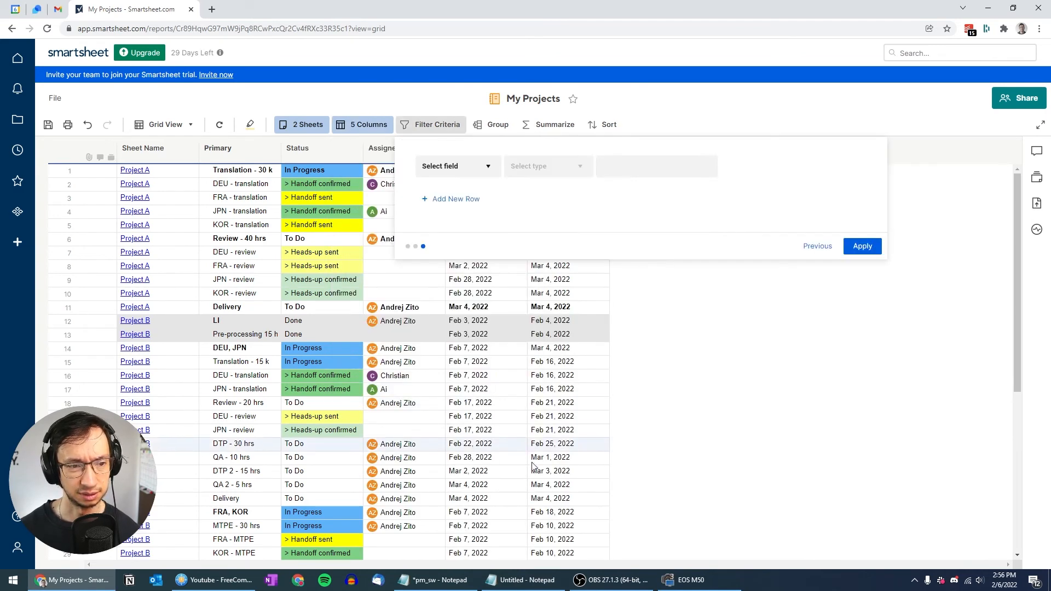
Step: Skip filtering and group the report rows by Sheet Name
click(864, 247)
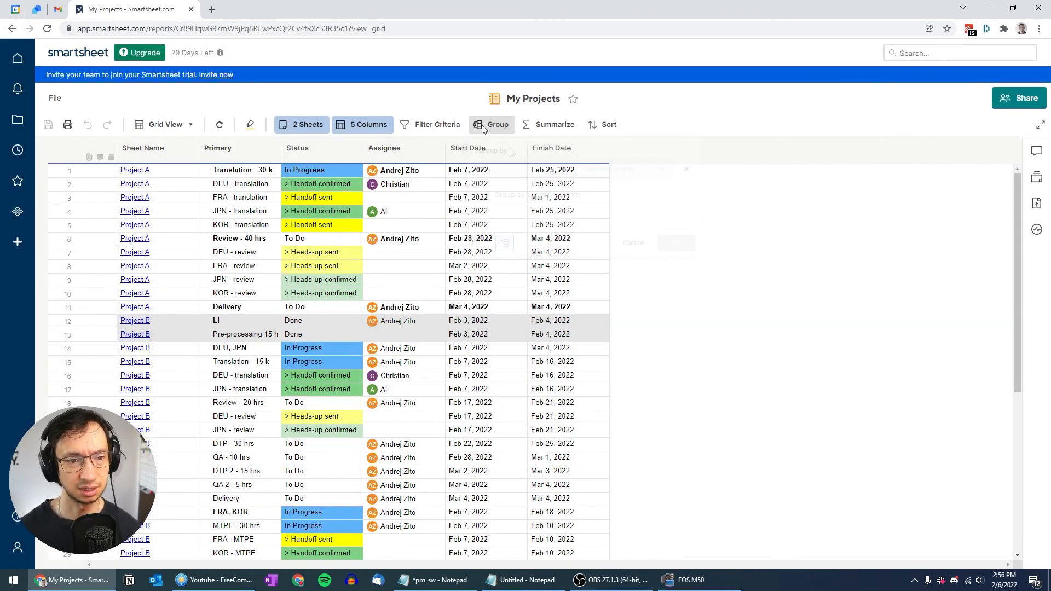
click(496, 125)
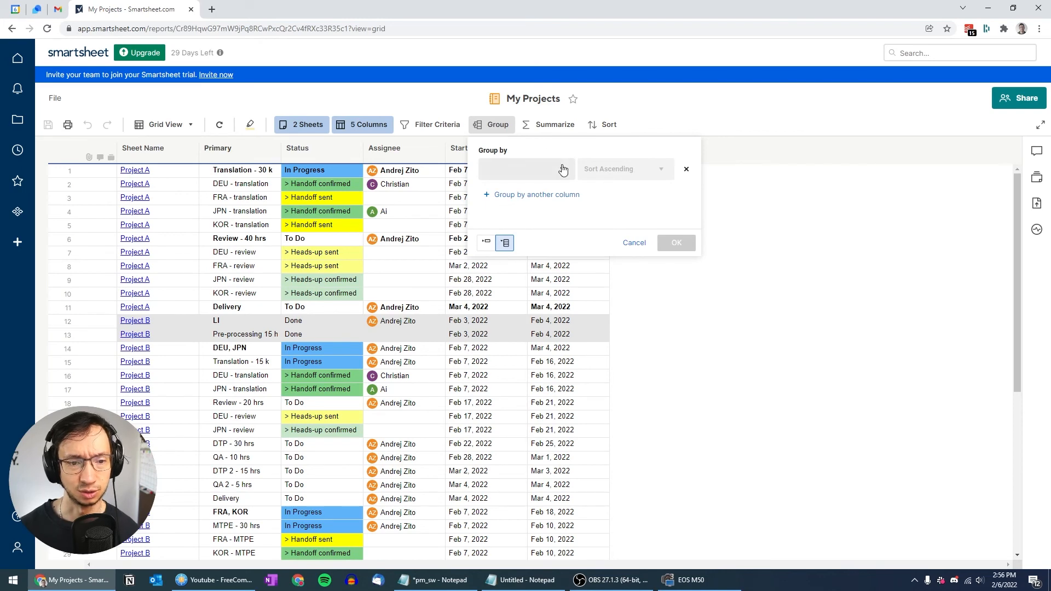
click(562, 169)
scroll(537, 238, down, 1)
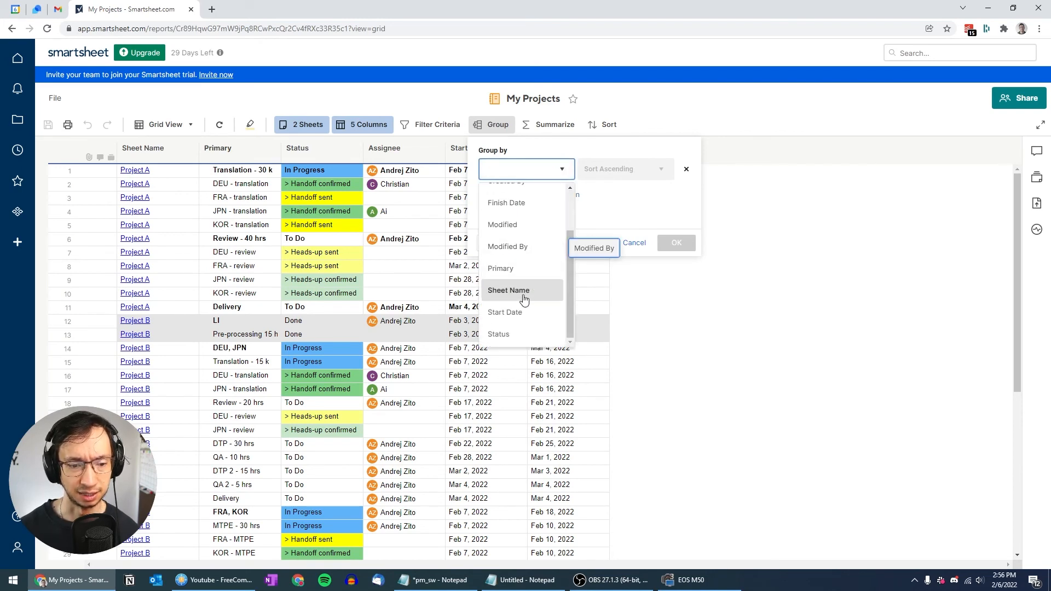
click(521, 298)
click(675, 243)
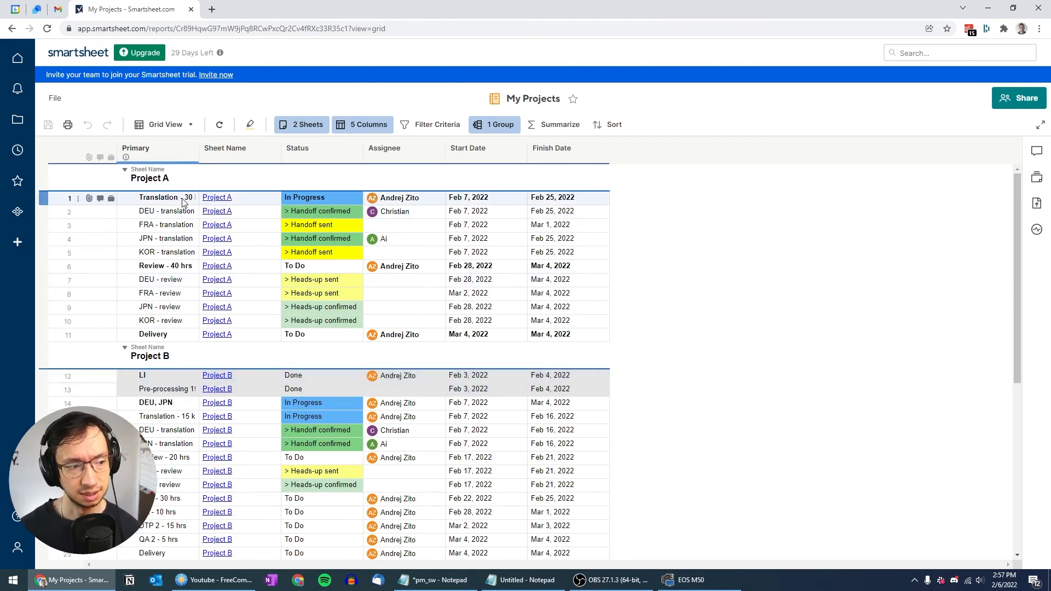
Step: Widen the Primary column and indent the four translation rows under Translation - 30 k
drag(200, 149, 215, 151)
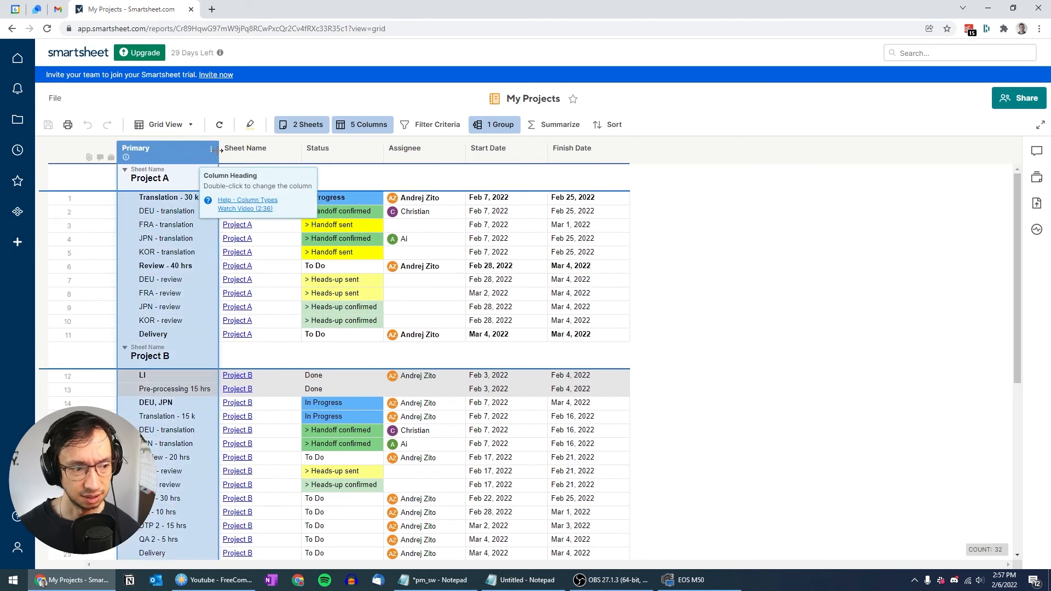
click(167, 214)
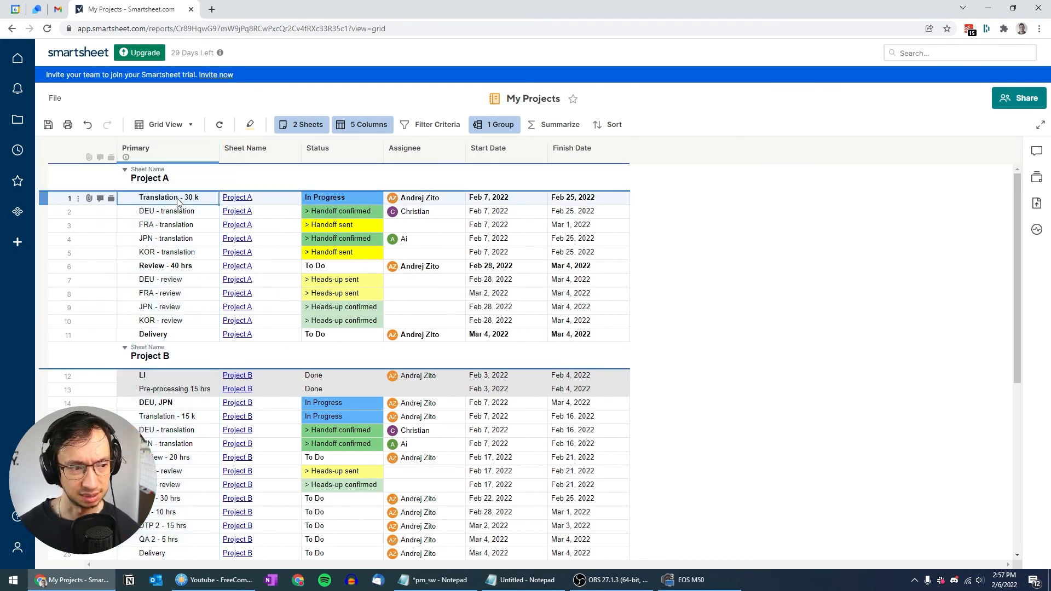
key(Down)
key(Down)
key(Down)
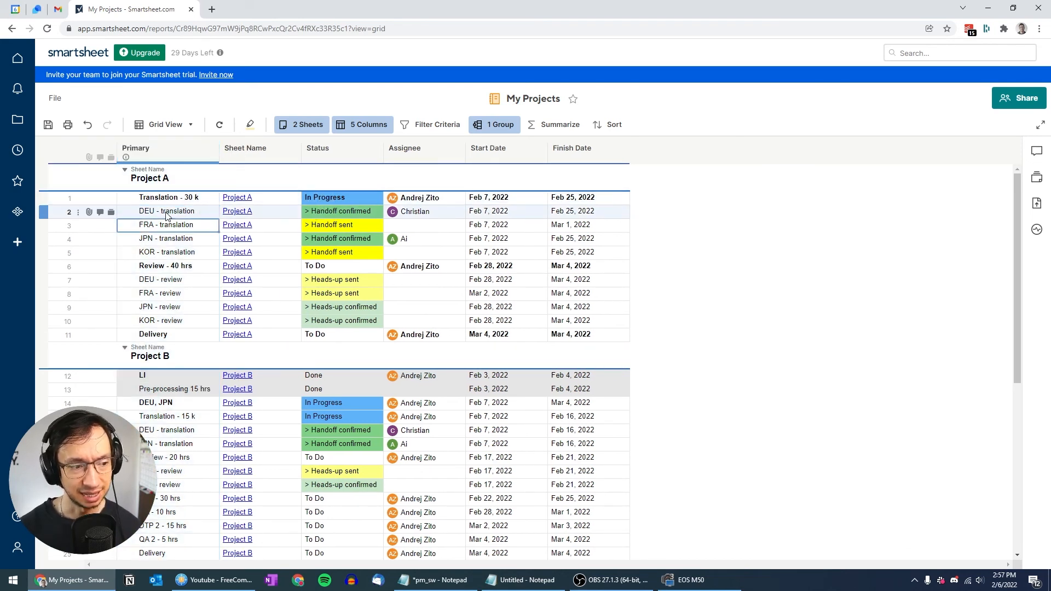
key(Up)
key(Up)
key(Up)
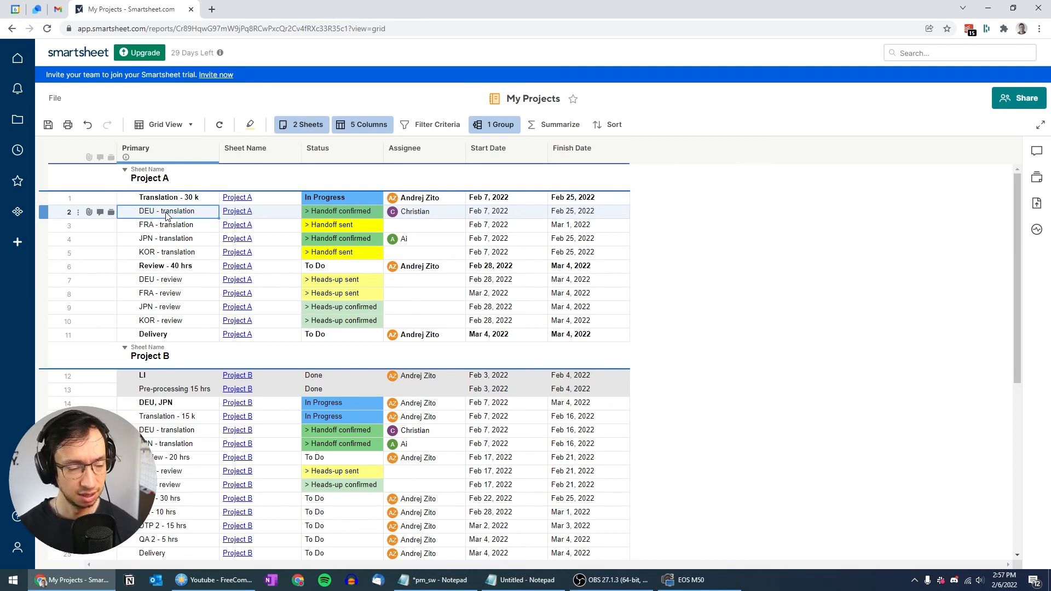
key(shift+Down)
key(shift+Down)
key(shift+Down)
key(ctrl+bracketright)
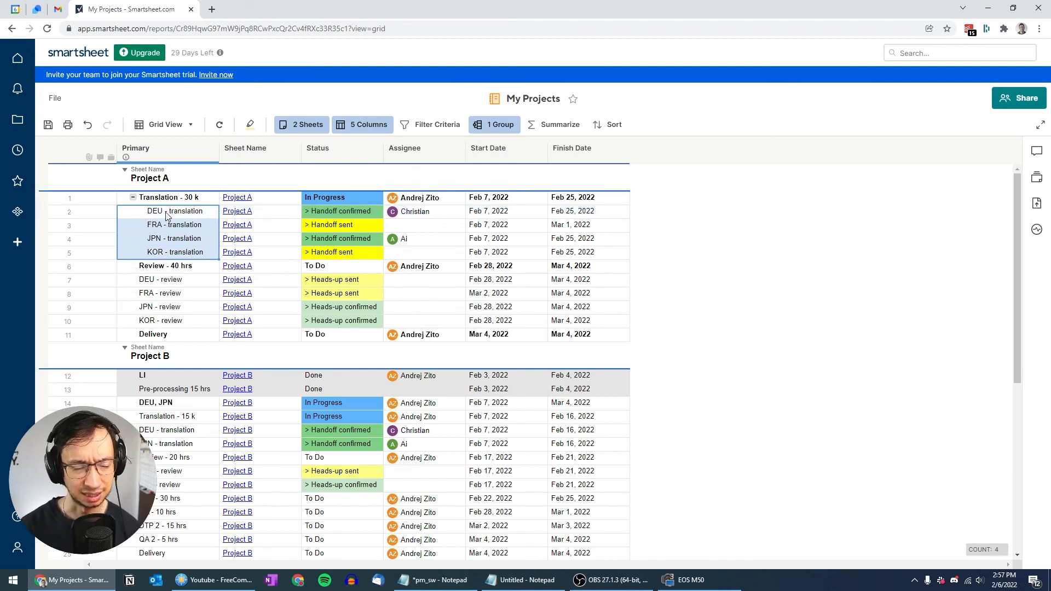
key(ctrl+bracketleft)
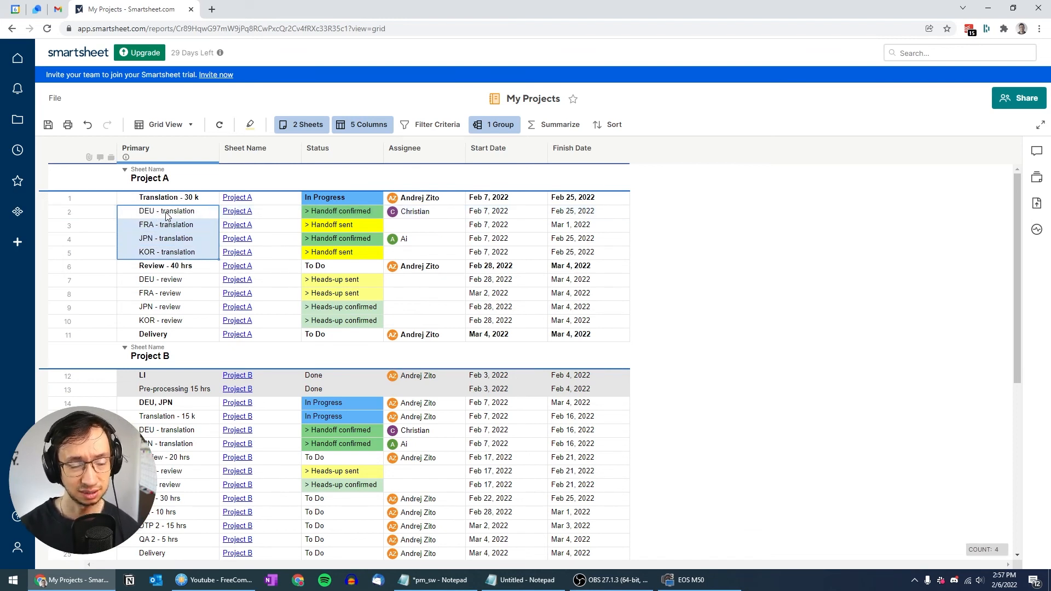
key(ctrl+bracketright)
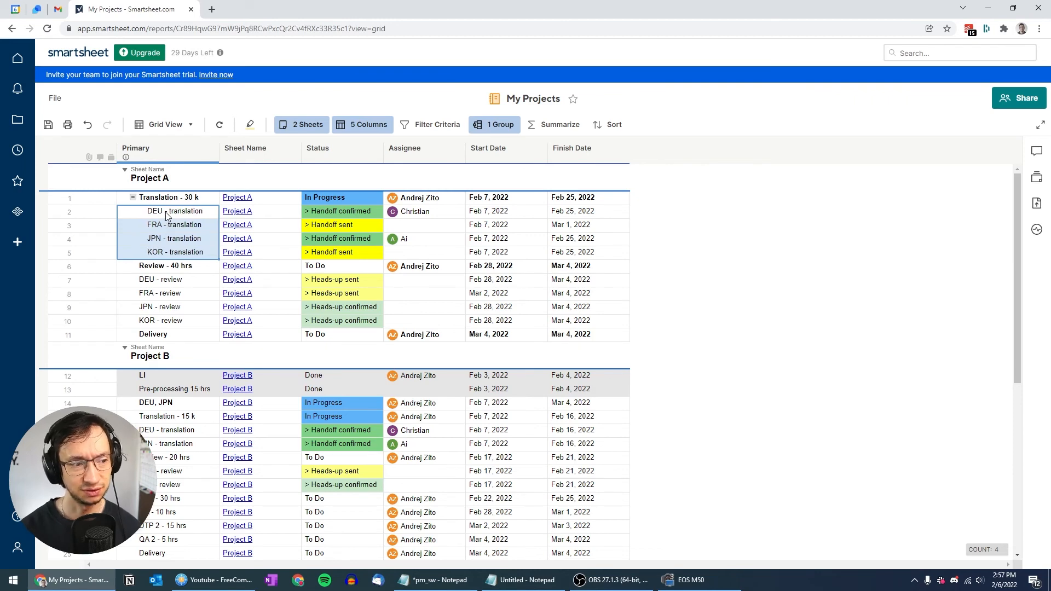
Step: Save the report and dismiss the profile completion prompt
click(49, 127)
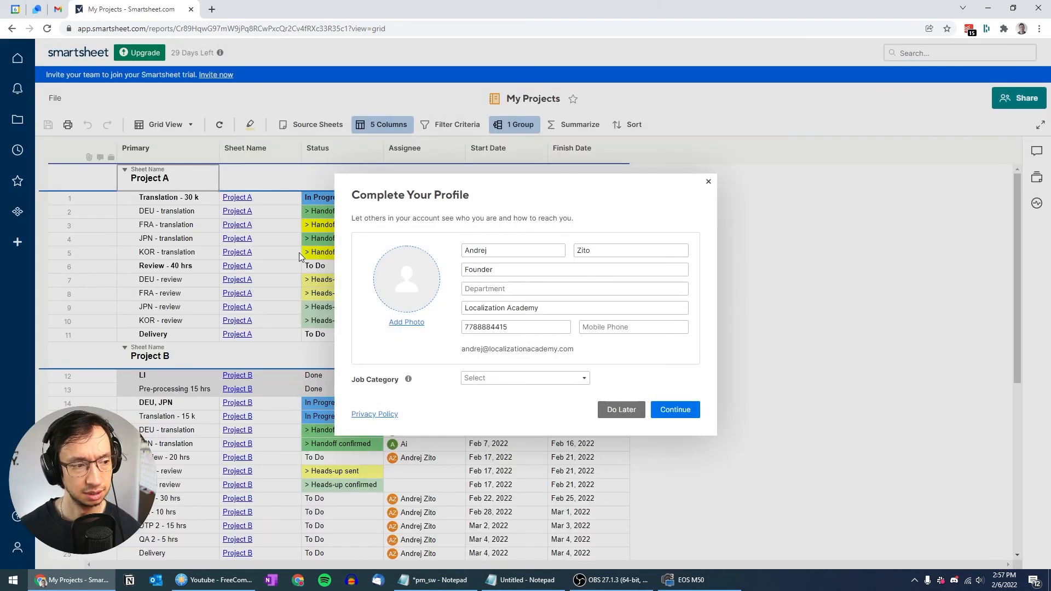
click(708, 181)
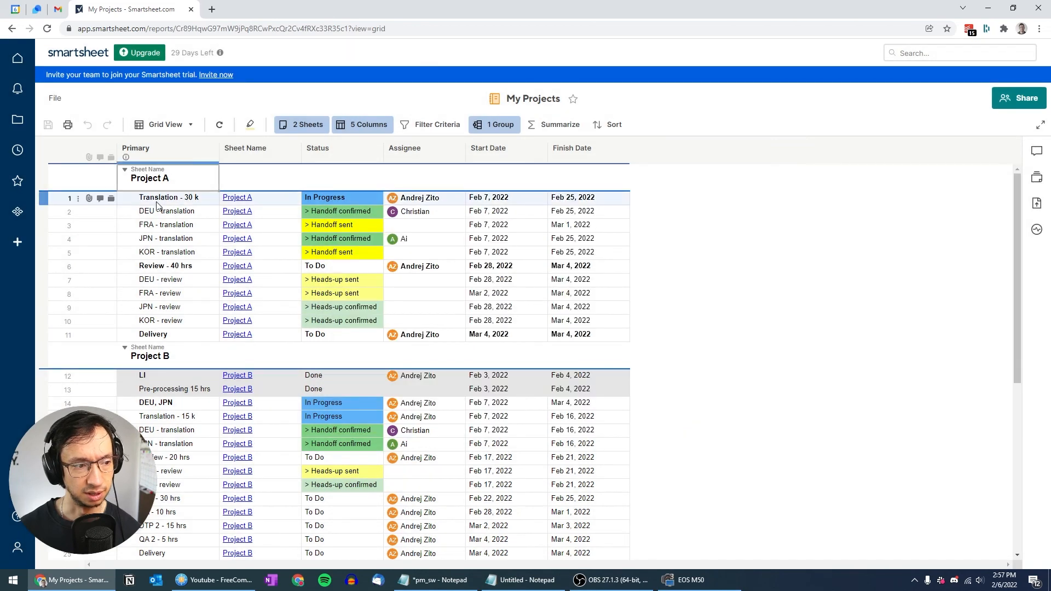
click(176, 212)
key(Down)
key(Down)
key(Down)
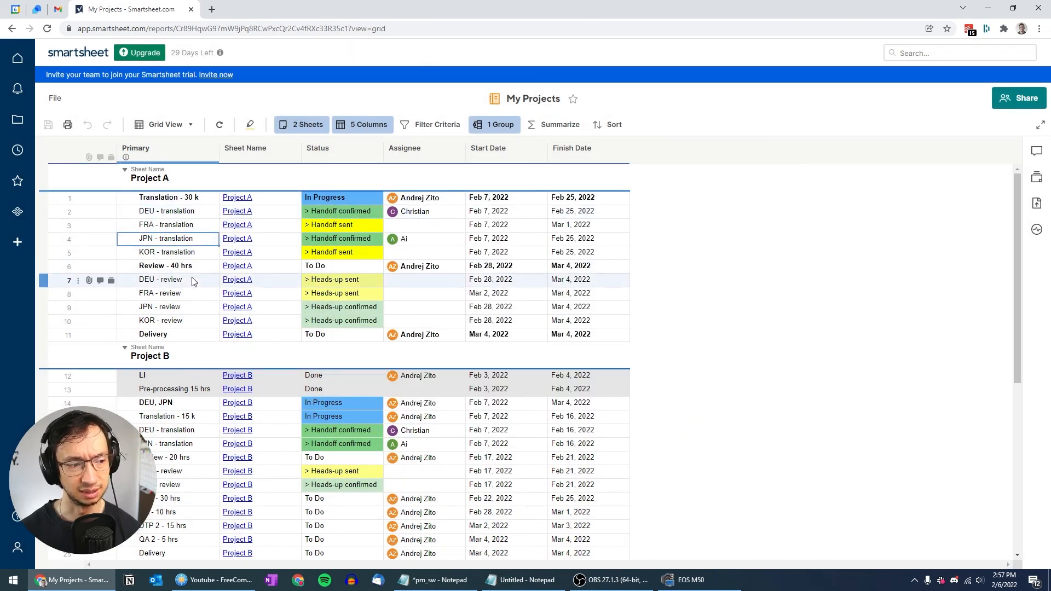
key(Up)
key(Up)
key(Up)
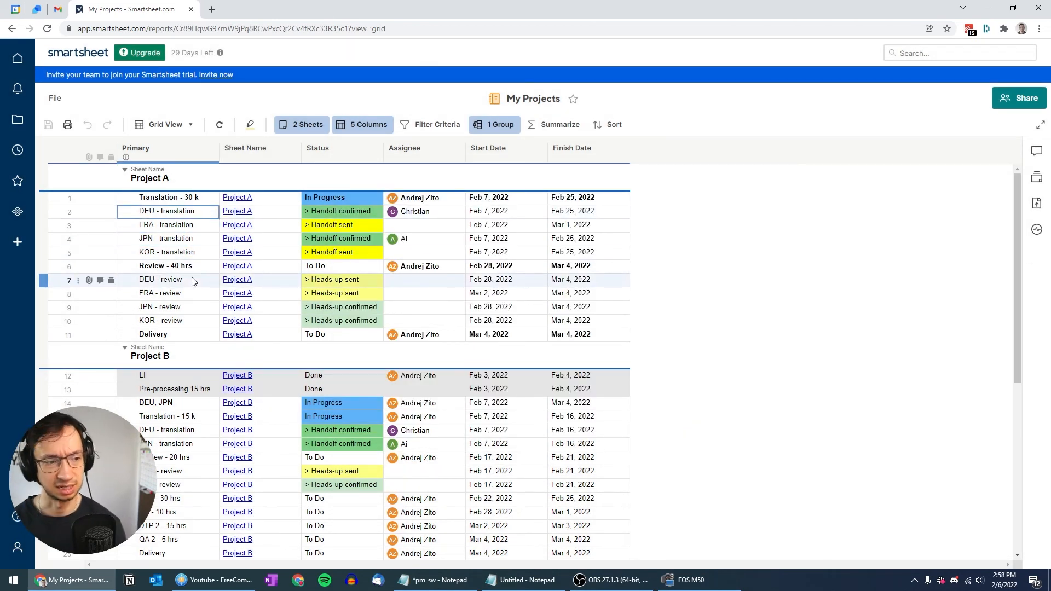
click(188, 127)
Step: Switch the report to Gantt View and scroll the timeline to early February
click(170, 168)
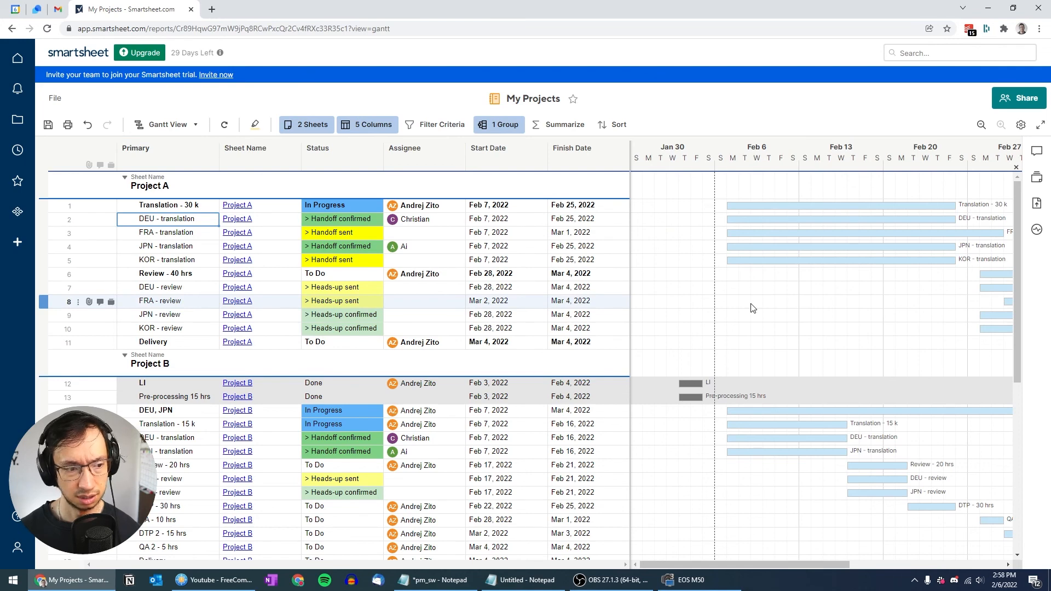
scroll(752, 308, right, 3)
scroll(753, 308, left, 3)
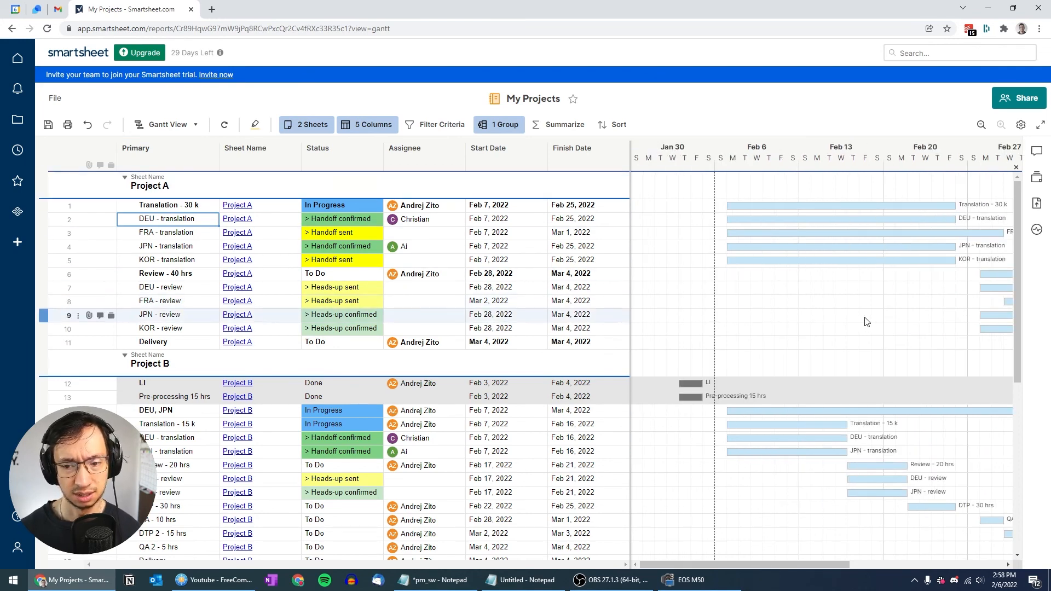
scroll(824, 316, right, 3)
scroll(804, 309, left, 3)
scroll(786, 307, right, 3)
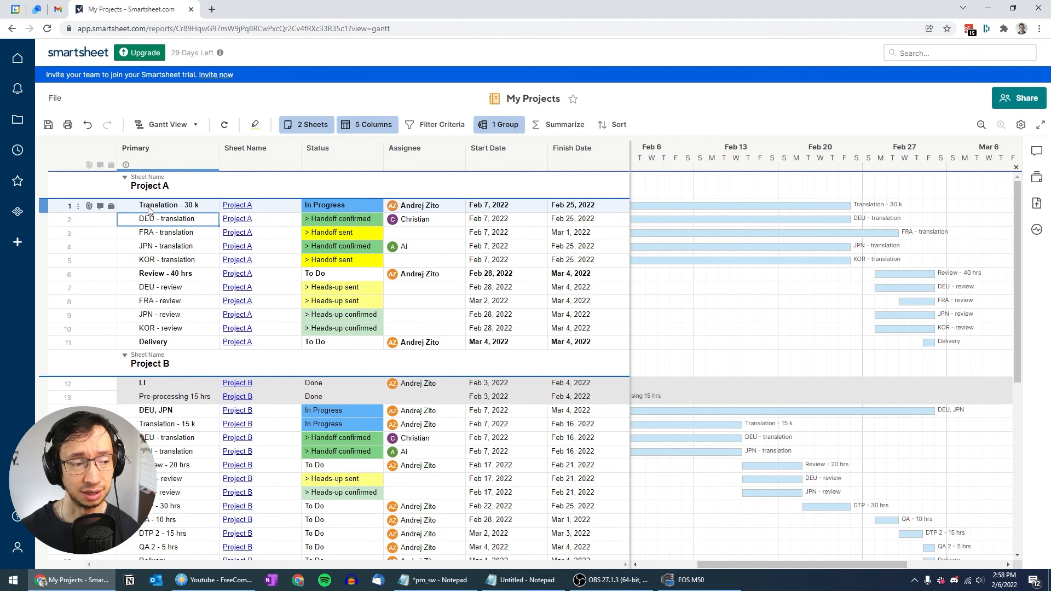
click(129, 210)
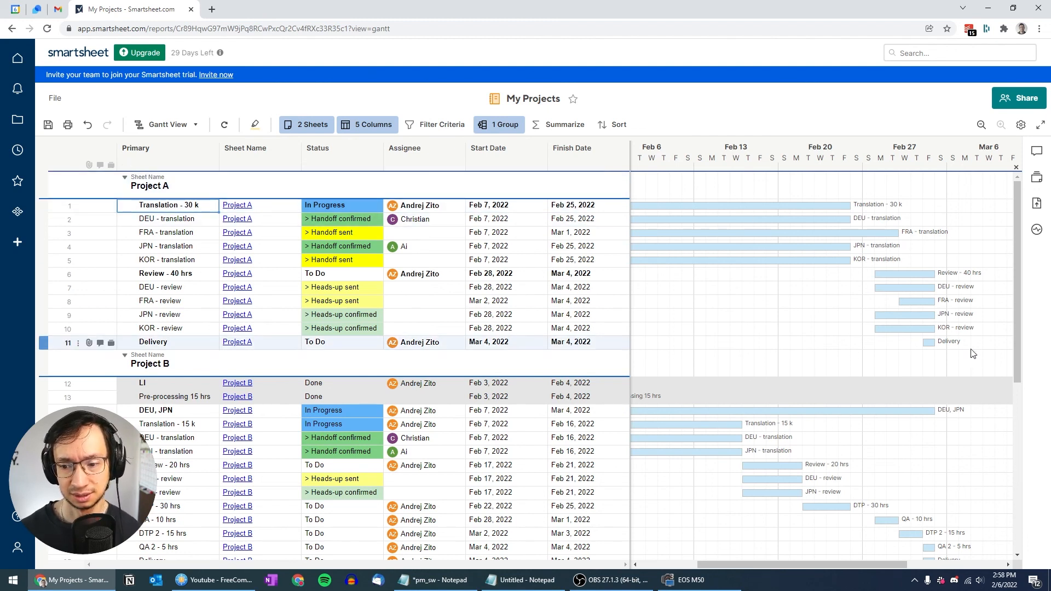
drag(850, 566, 829, 566)
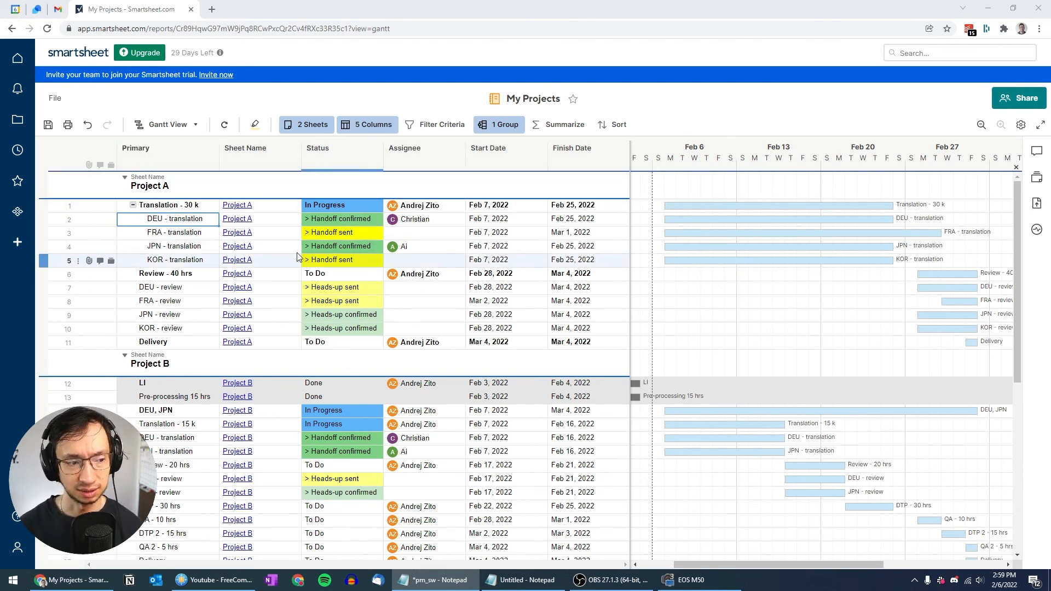
Step: Outdent the four language translation rows back to top level
shift+click(165, 261)
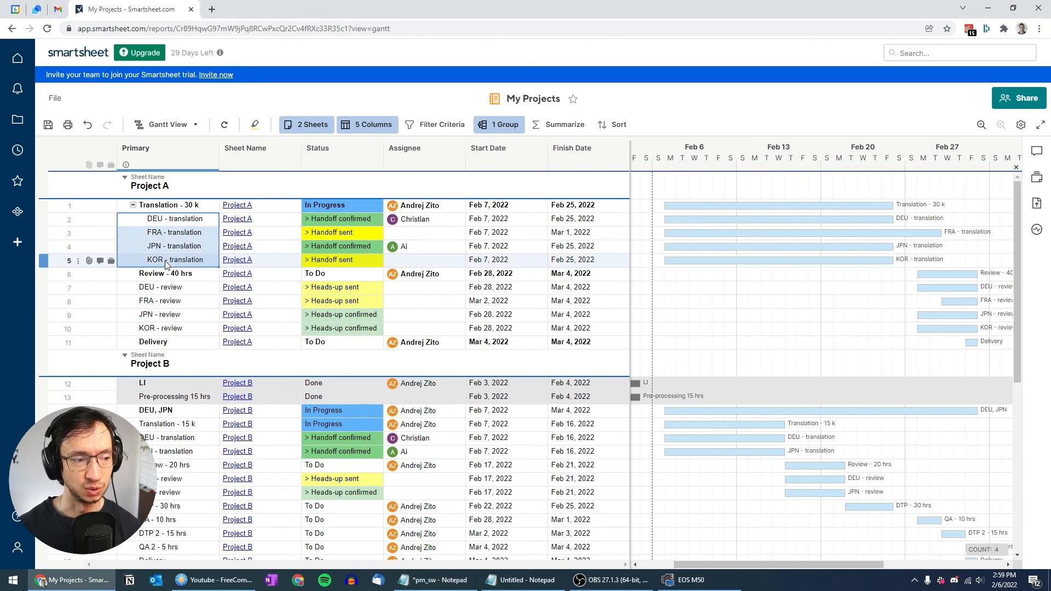
key(ctrl+bracketleft)
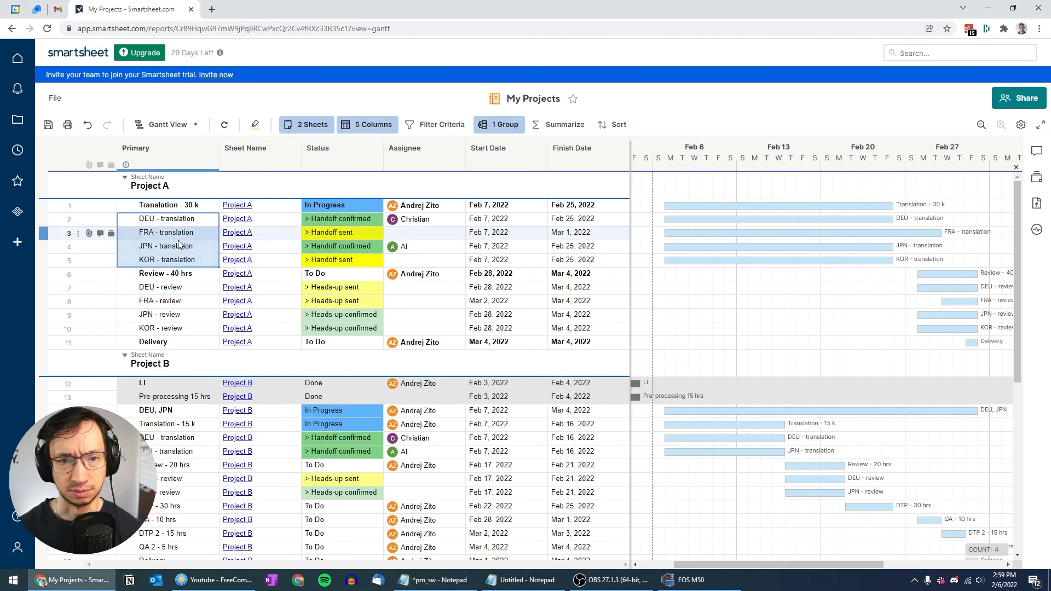
click(176, 261)
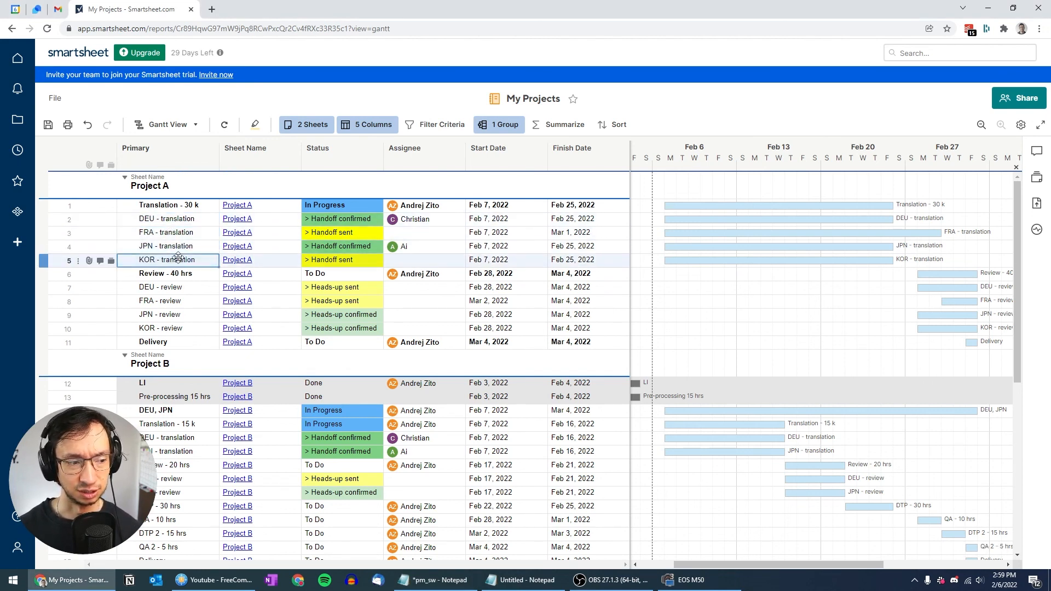